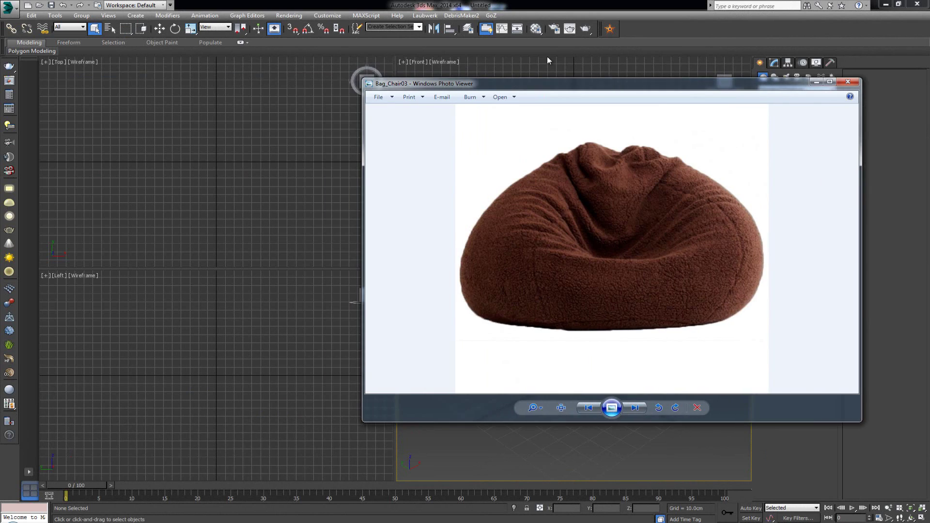
Examine the reference photos Bag_Chair01, BAg_Chair02 and Bag_Chair03 at full size, and return to the empty 3ds Max scene
{"action": "left_click_drag", "start_coordinate": [613, 78], "coordinate": [506, 49]}
{"action": "double_click", "coordinate": [506, 49]}
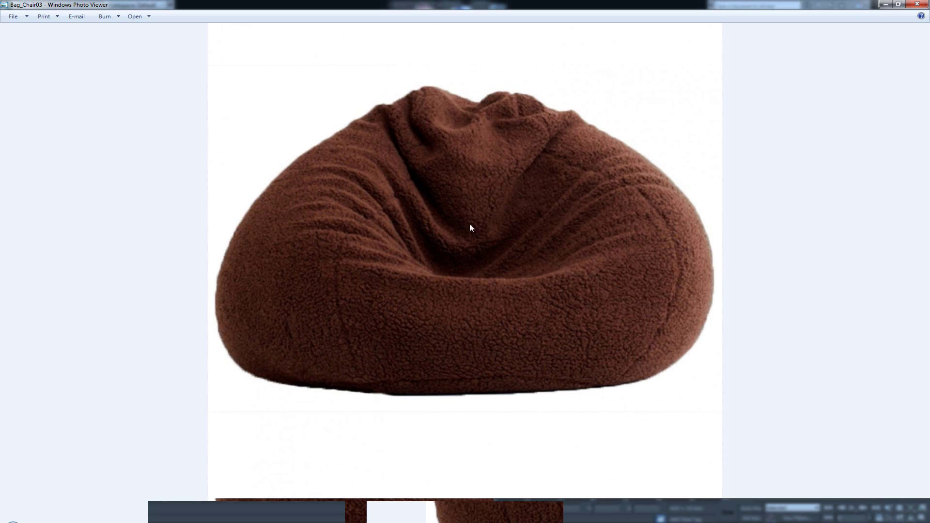
{"action": "key", "text": "Left"}
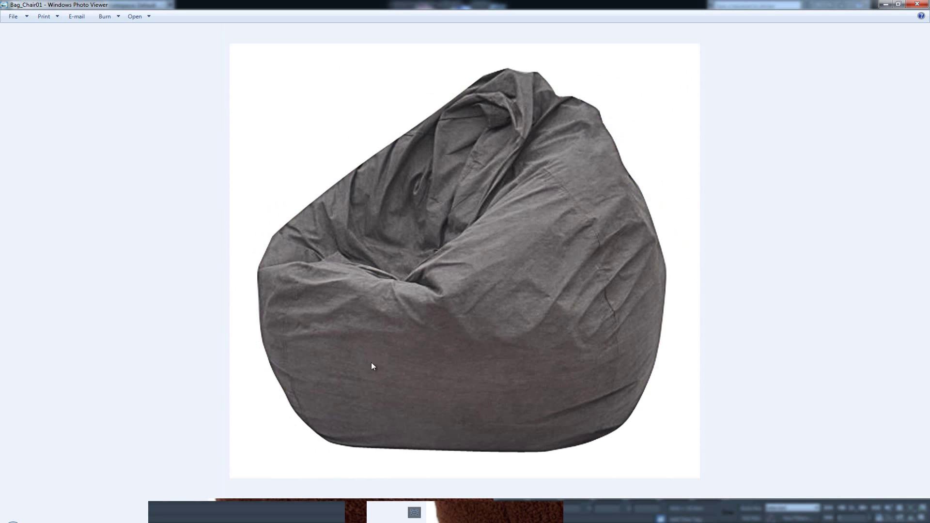
{"action": "key", "text": "Right"}
{"action": "key", "text": "Right"}
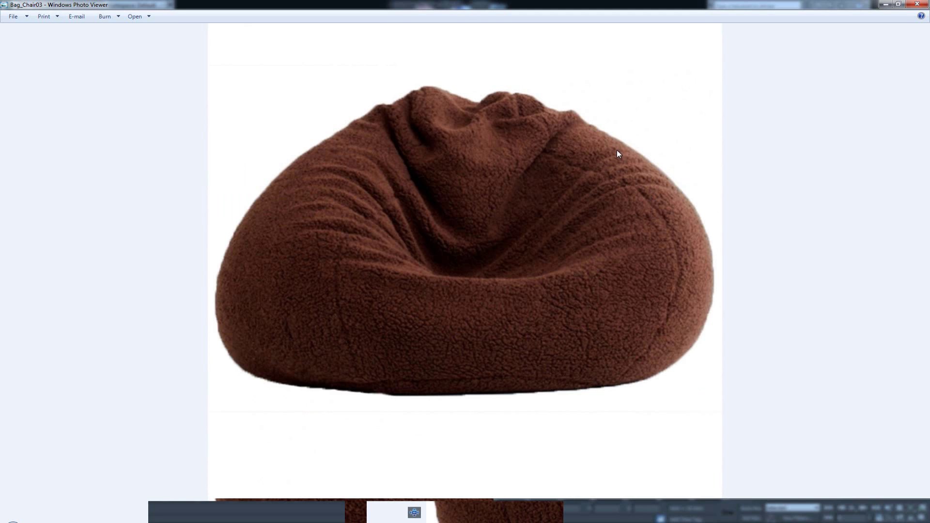
{"action": "key", "text": "Left"}
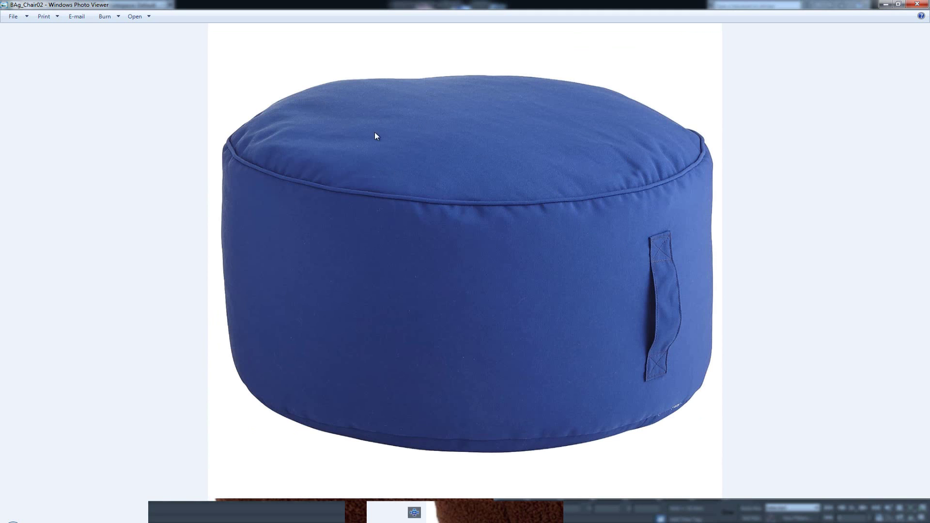
{"action": "key", "text": "Right"}
{"action": "key", "text": "Left"}
{"action": "key", "text": "Left"}
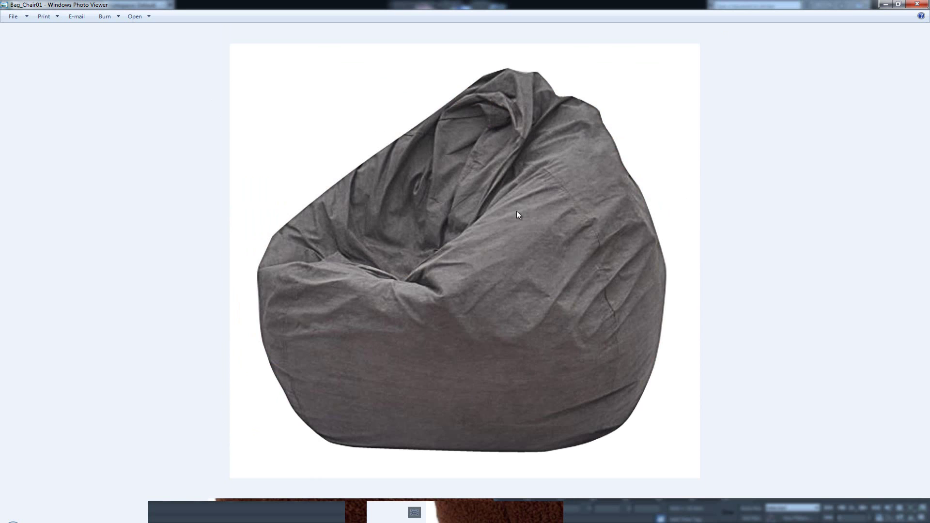
{"action": "key", "text": "Right"}
{"action": "key", "text": "Right"}
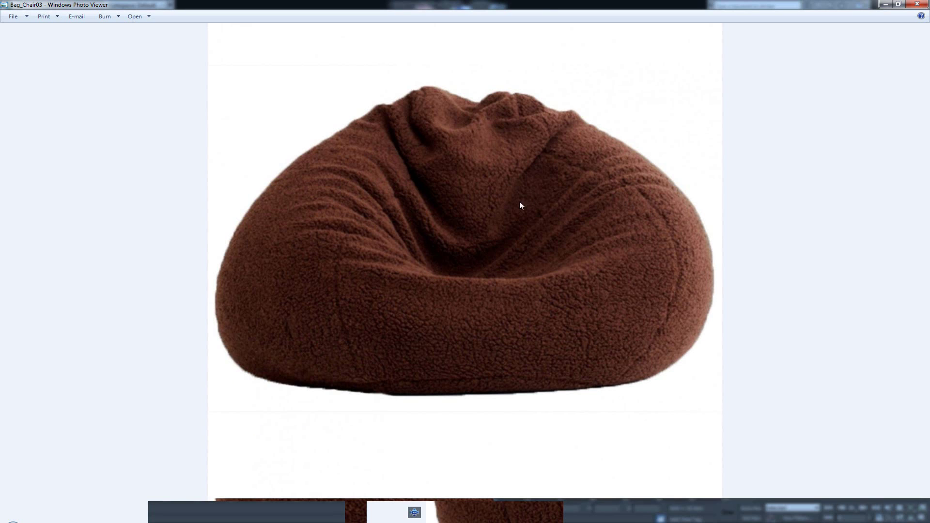
{"action": "left_click_drag", "start_coordinate": [548, 6], "coordinate": [0, 97]}
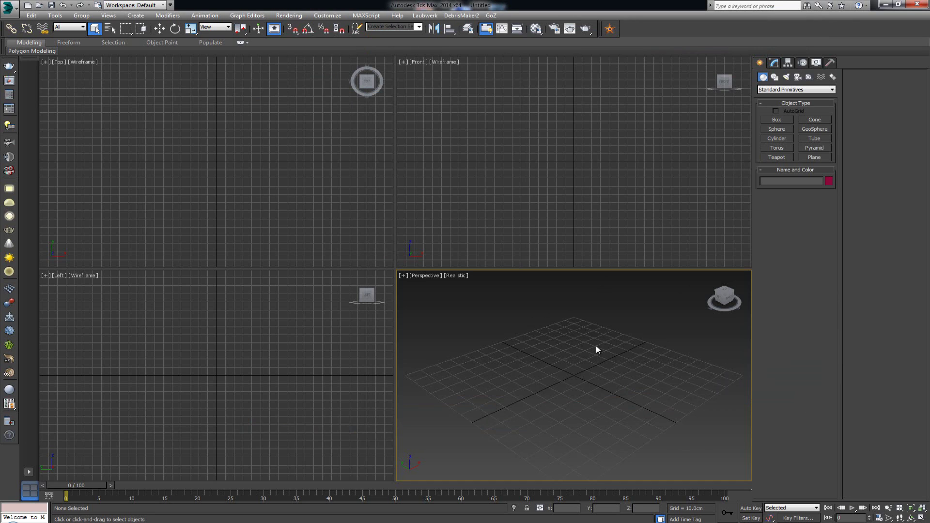
Create a rectangular ground plane about 338 cm long and 367 cm wide in the perspective view
{"action": "mouse_move", "coordinate": [591, 368]}
{"action": "middle_mouse_down", "text": "alt"}
{"action": "mouse_move", "coordinate": [581, 358]}
{"action": "mouse_move", "coordinate": [594, 369]}
{"action": "middle_mouse_up", "text": "alt"}
{"action": "scroll", "coordinate": [595, 371], "scroll_direction": "up", "scroll_amount": 2}
{"action": "scroll", "coordinate": [611, 364], "scroll_direction": "down", "scroll_amount": 3}
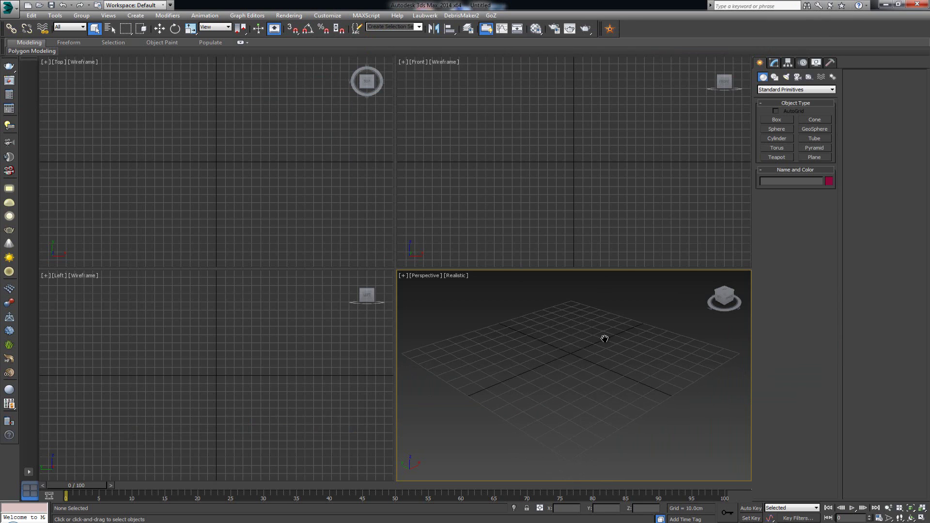
{"action": "middle_click_drag", "start_coordinate": [601, 376], "coordinate": [586, 366]}
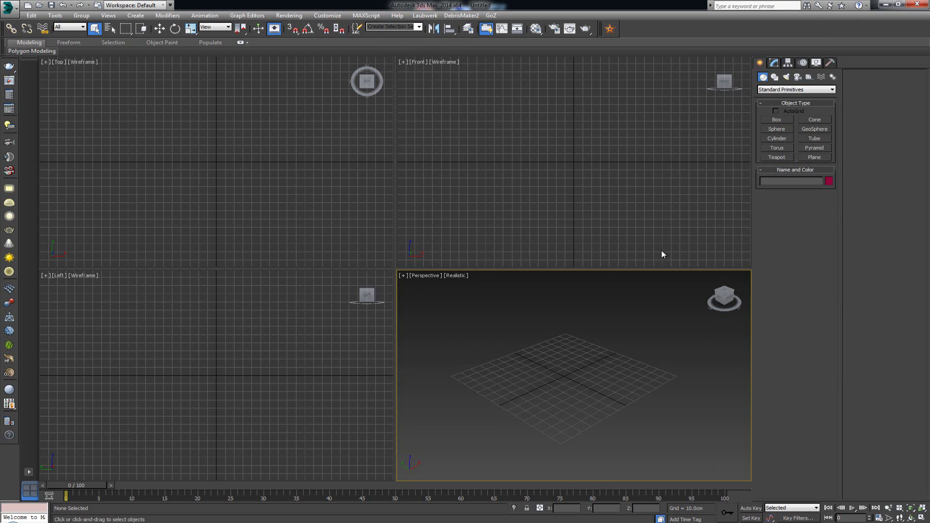
{"action": "left_click", "coordinate": [826, 156]}
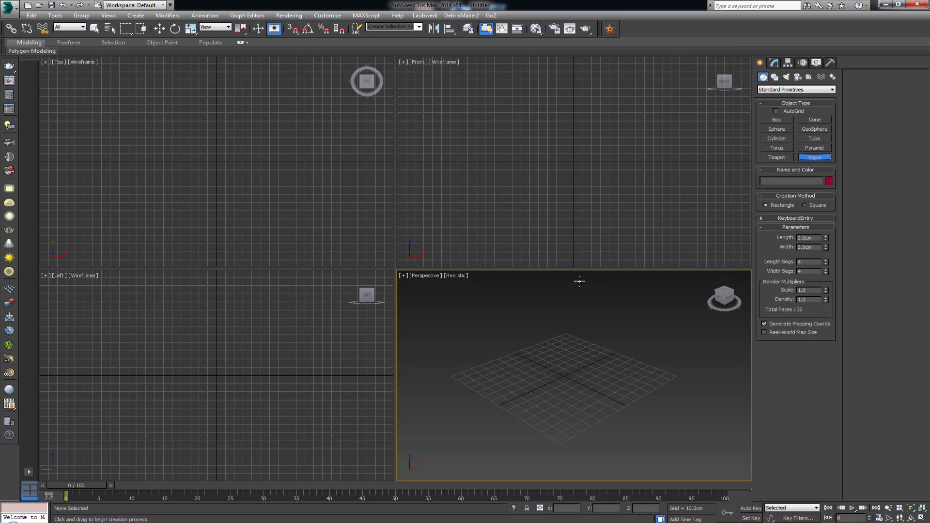
{"action": "left_click_drag", "start_coordinate": [579, 363], "coordinate": [621, 416]}
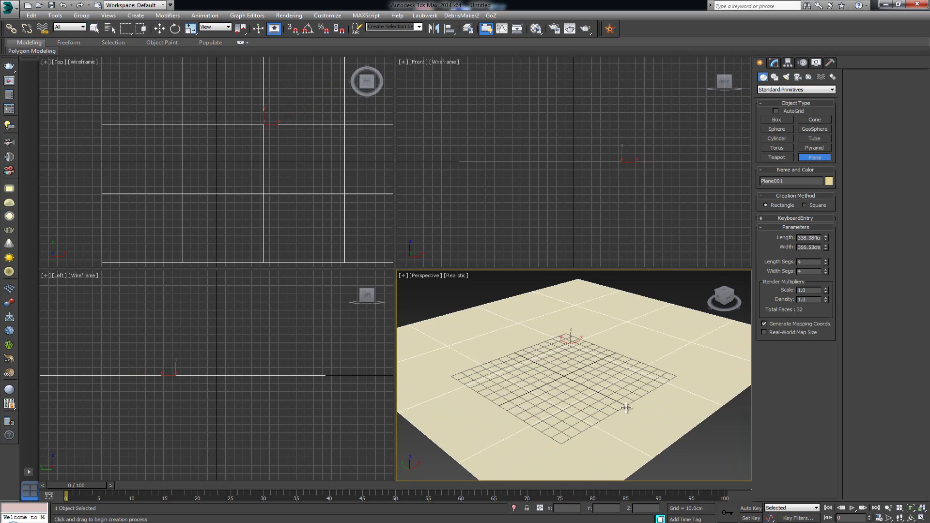
{"action": "scroll", "coordinate": [615, 349], "scroll_direction": "down", "scroll_amount": 3}
{"action": "scroll", "coordinate": [646, 359], "scroll_direction": "up", "scroll_amount": 3}
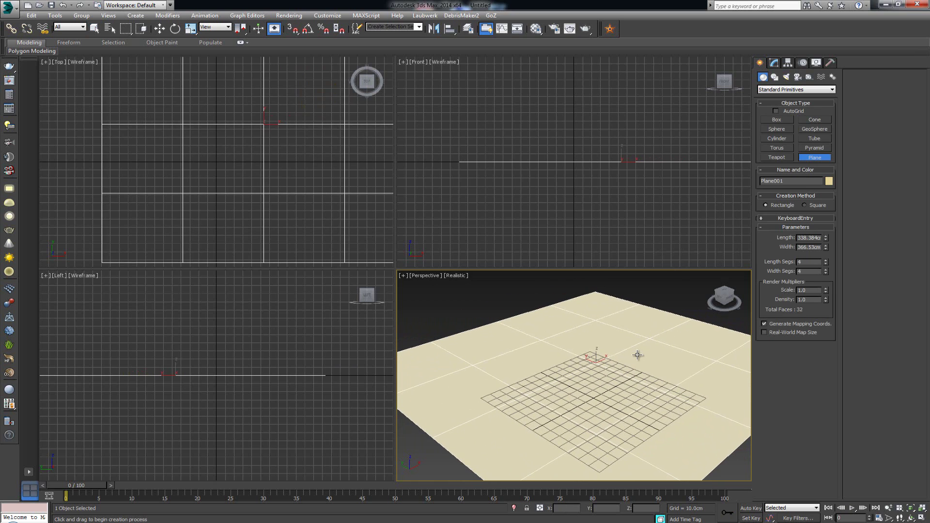
Centre the ground plane on the world origin by setting its X, Y and Z position to 0 cm
{"action": "left_click", "coordinate": [785, 129]}
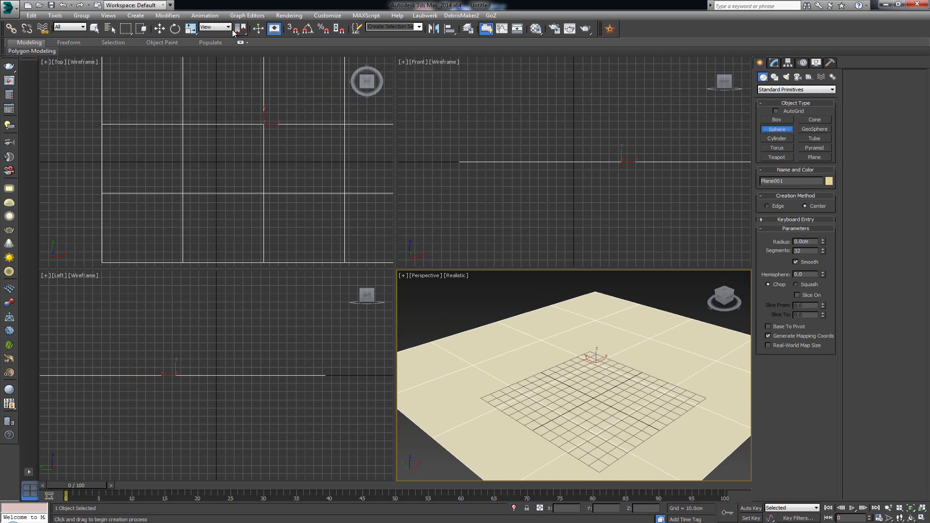
{"action": "right_click", "coordinate": [161, 29]}
{"action": "right_click", "coordinate": [563, 253]}
{"action": "right_click", "coordinate": [564, 263]}
{"action": "left_click", "coordinate": [634, 230]}
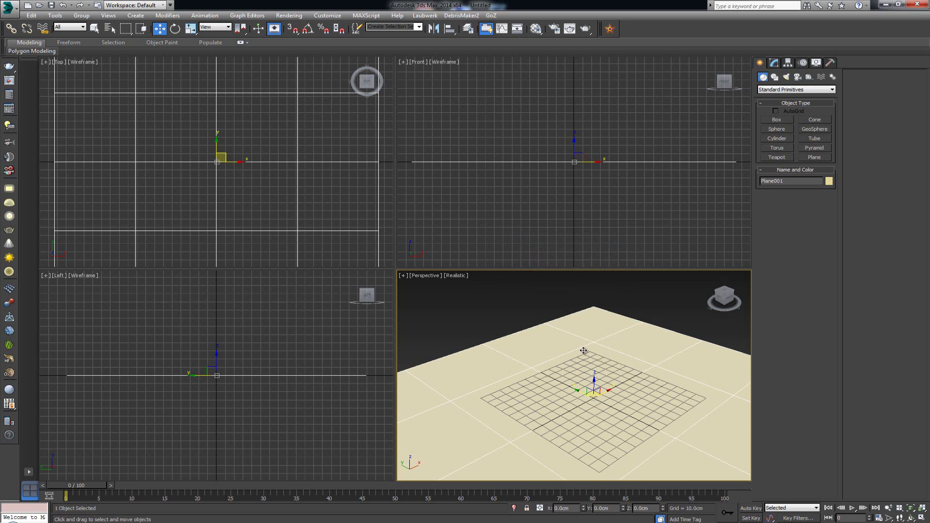
{"action": "scroll", "coordinate": [582, 351], "scroll_direction": "down", "scroll_amount": 4}
{"action": "scroll", "coordinate": [581, 366], "scroll_direction": "up", "scroll_amount": 5}
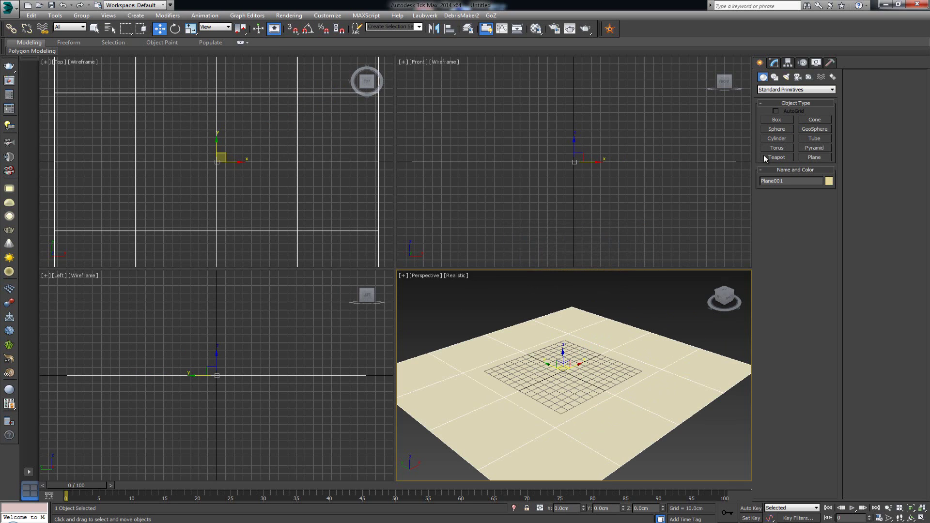
Create a sphere at the centre of the ground plane and set its radius to 40 cm
{"action": "left_click", "coordinate": [788, 127]}
{"action": "left_click_drag", "start_coordinate": [563, 367], "coordinate": [570, 357]}
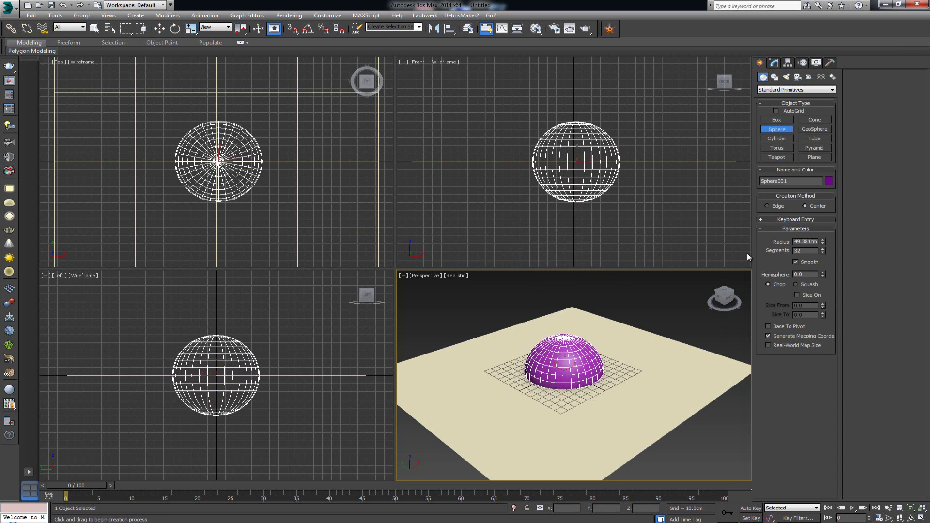
{"action": "double_click", "coordinate": [797, 241]}
{"action": "type", "text": "4"}
{"action": "type", "text": "40"}
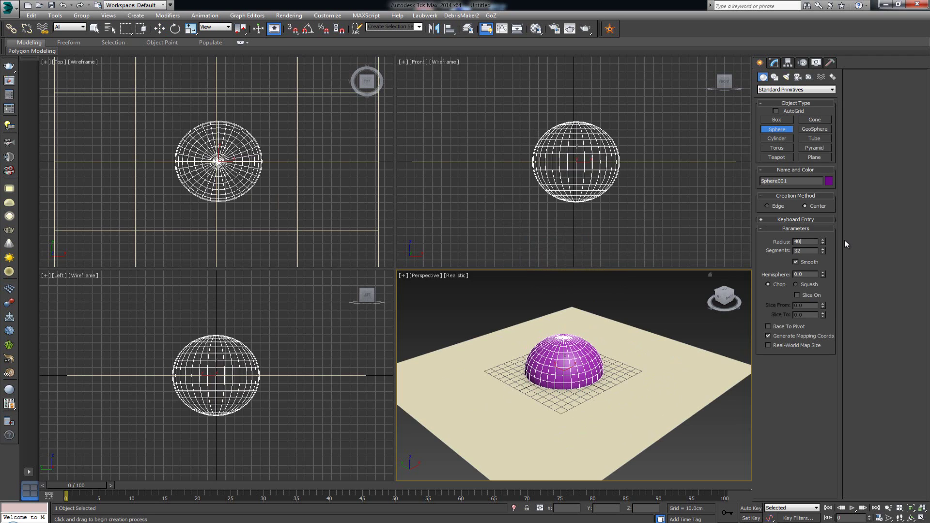
{"action": "key", "text": "Return"}
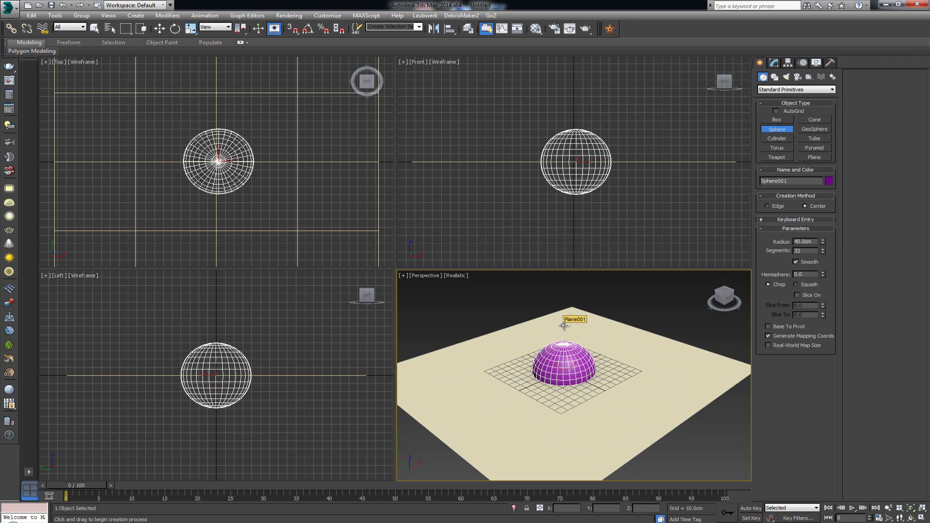
Maximize the perspective view and raise the sphere above the ground plane to a Z position of about 61 cm
{"action": "key", "text": "alt+w"}
{"action": "key", "text": "w"}
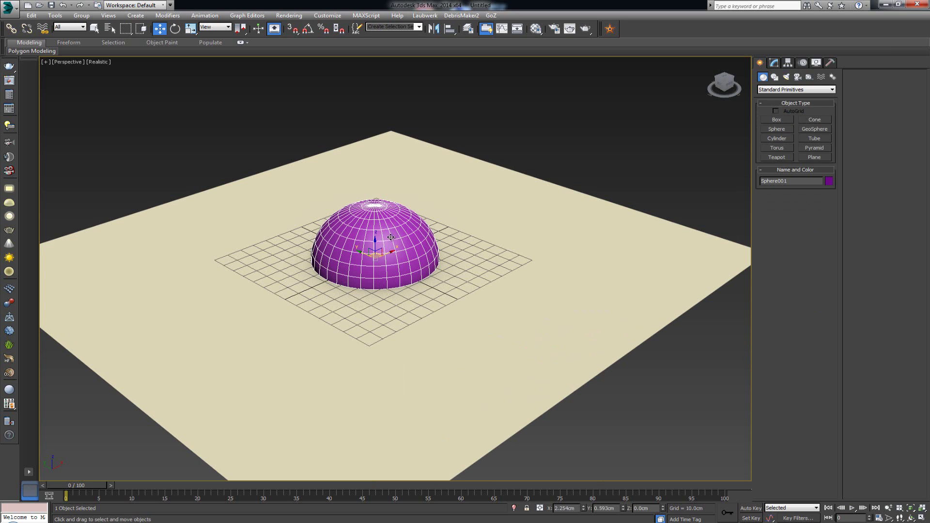
{"action": "left_click_drag", "start_coordinate": [374, 239], "coordinate": [380, 150]}
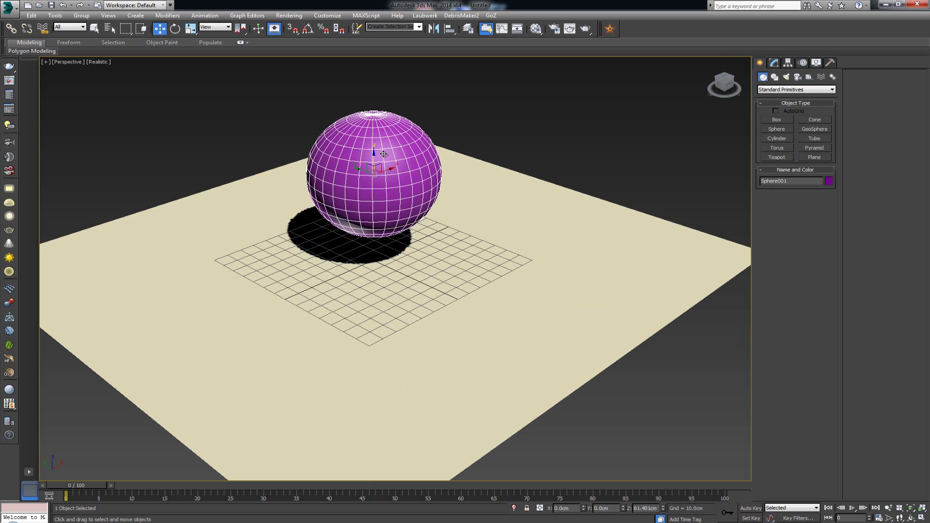
{"action": "scroll", "coordinate": [413, 230], "scroll_direction": "up", "scroll_amount": 3}
{"action": "mouse_move", "coordinate": [413, 230]}
{"action": "middle_mouse_down", "text": "alt"}
{"action": "mouse_move", "coordinate": [419, 204]}
{"action": "mouse_move", "coordinate": [428, 239]}
{"action": "middle_mouse_up", "text": "alt"}
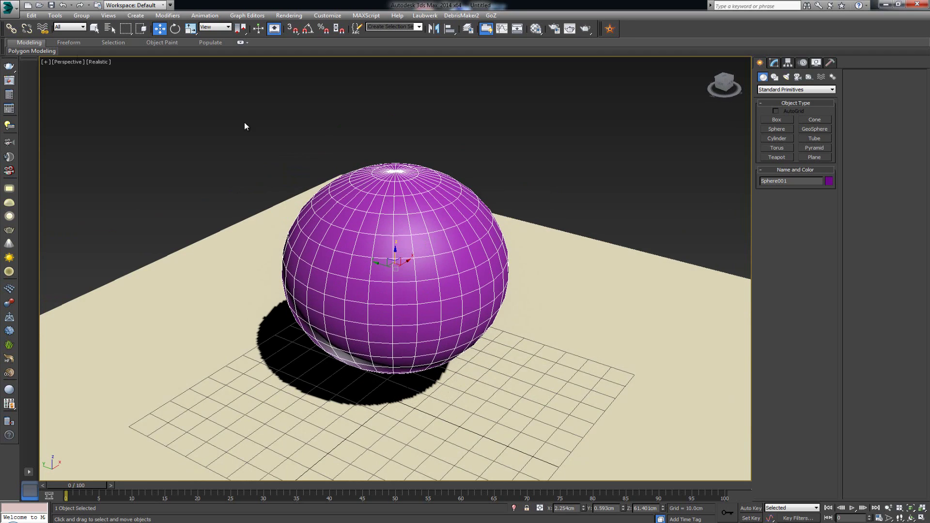
Switch the perspective view's display style from Realistic to Shaded
{"action": "left_click", "coordinate": [99, 61]}
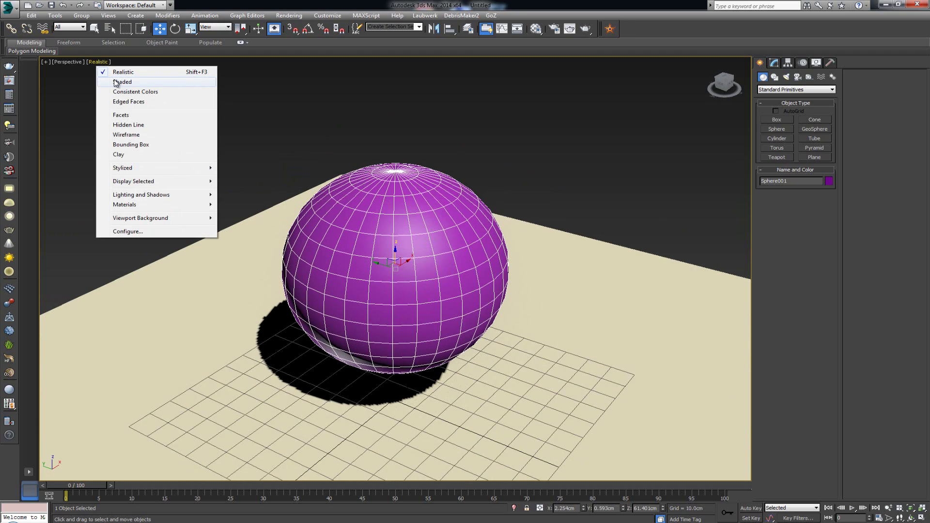
{"action": "left_click", "coordinate": [116, 83]}
{"action": "middle_click_drag", "start_coordinate": [331, 190], "coordinate": [376, 187], "text": "alt"}
{"action": "left_click", "coordinate": [774, 64]}
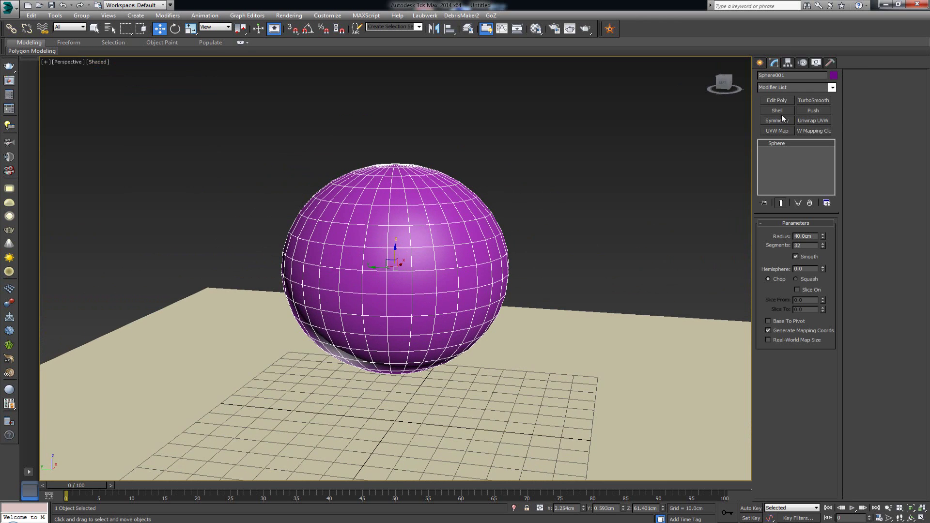
{"action": "left_click", "coordinate": [778, 100]}
{"action": "key", "text": "1"}
{"action": "left_click", "coordinate": [395, 165]}
{"action": "middle_click_drag", "start_coordinate": [447, 208], "coordinate": [449, 189], "text": "alt"}
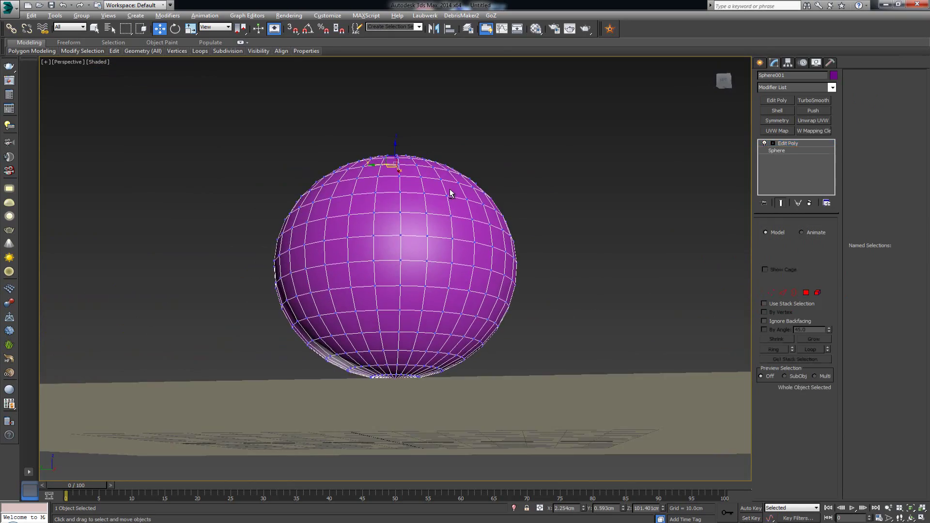
{"action": "key", "text": "z"}
{"action": "scroll", "coordinate": [444, 233], "scroll_direction": "down", "scroll_amount": 10}
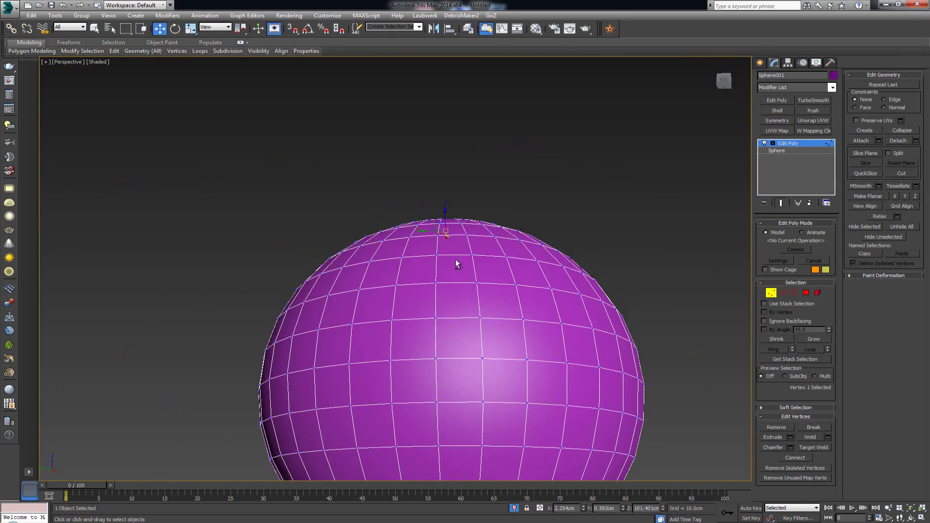
{"action": "middle_click_drag", "start_coordinate": [469, 252], "coordinate": [465, 328], "text": "alt"}
{"action": "scroll", "coordinate": [465, 328], "scroll_direction": "down", "scroll_amount": 3}
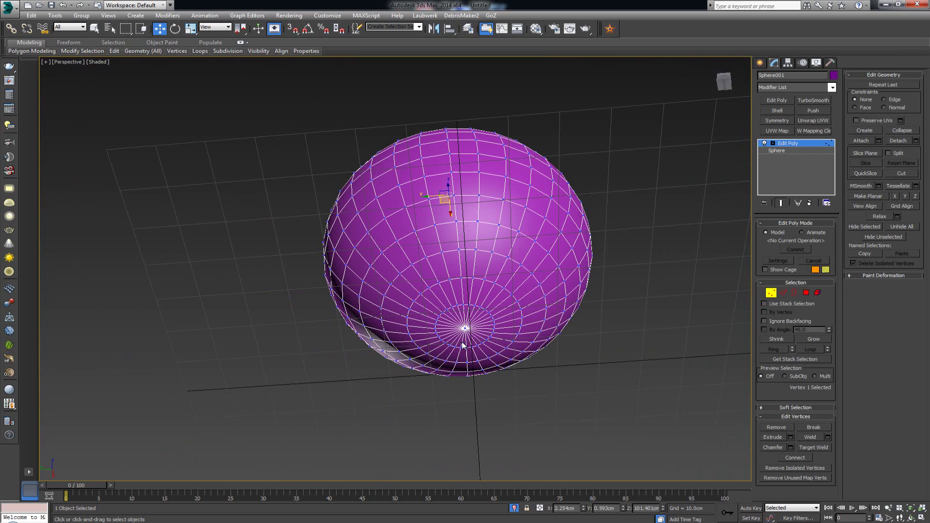
{"action": "left_click", "coordinate": [465, 328], "text": "ctrl"}
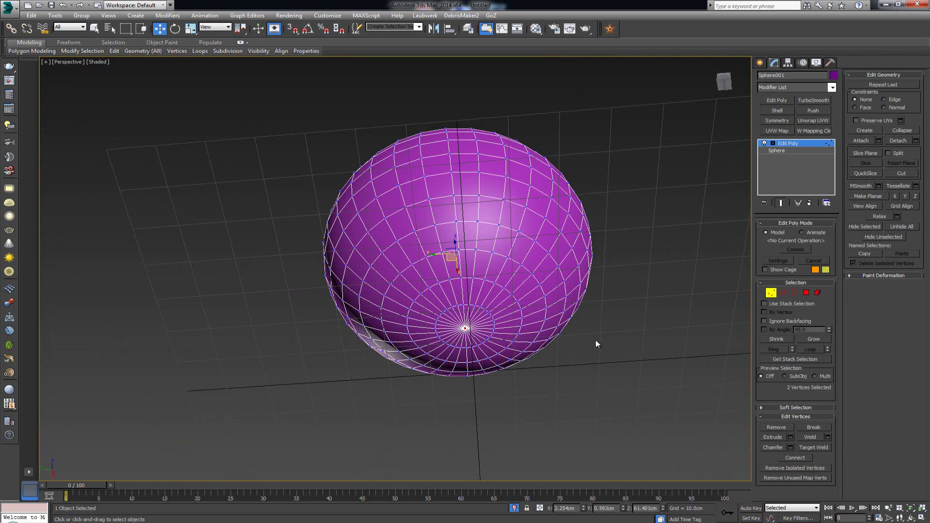
{"action": "left_click", "coordinate": [810, 204]}
Set the sphere's segment count to 16
{"action": "middle_click_drag", "start_coordinate": [563, 192], "coordinate": [575, 283], "text": "alt"}
{"action": "left_click_drag", "start_coordinate": [814, 246], "coordinate": [778, 247]}
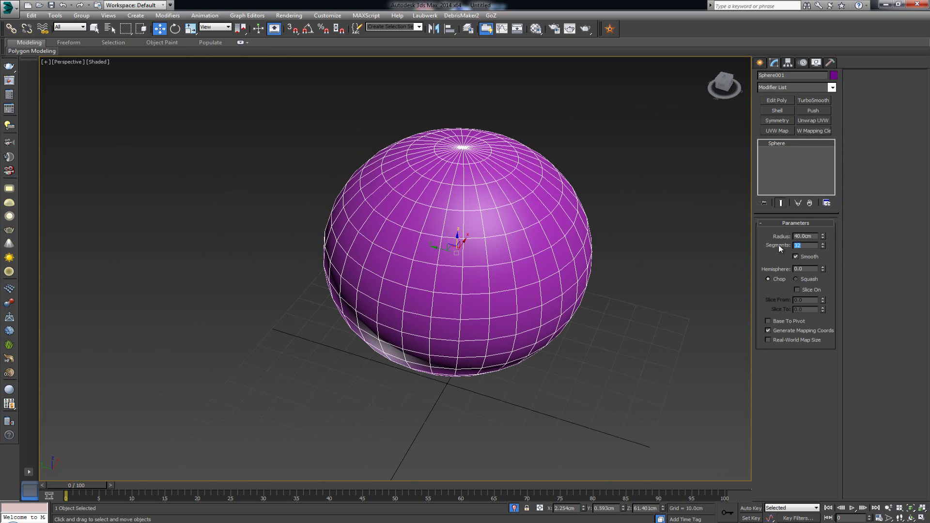
{"action": "key", "text": "Return"}
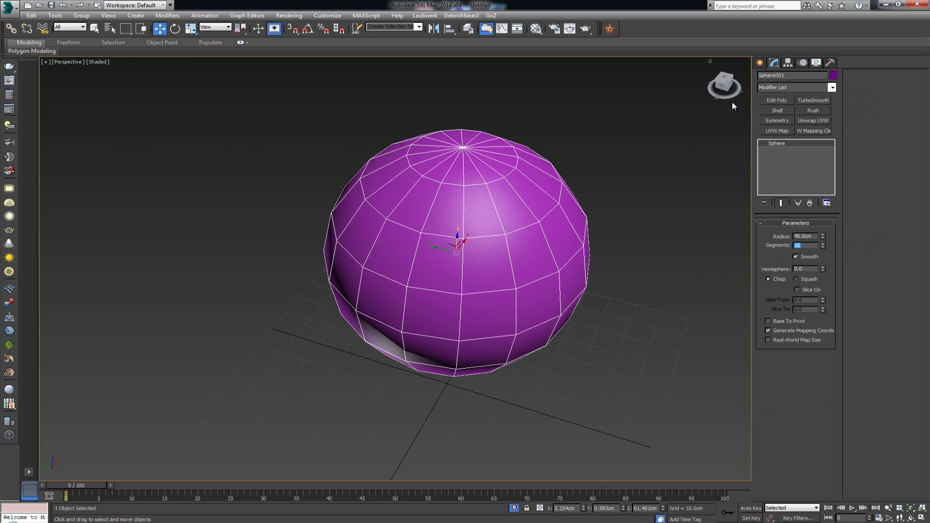
Apply an Edit Poly modifier to the sphere and delete its top and bottom pole vertices
{"action": "left_click", "coordinate": [777, 100]}
{"action": "key", "text": "1"}
{"action": "left_click", "coordinate": [463, 147]}
{"action": "middle_click_drag", "start_coordinate": [470, 278], "coordinate": [489, 290], "text": "alt"}
{"action": "left_click", "coordinate": [482, 384], "text": "ctrl"}
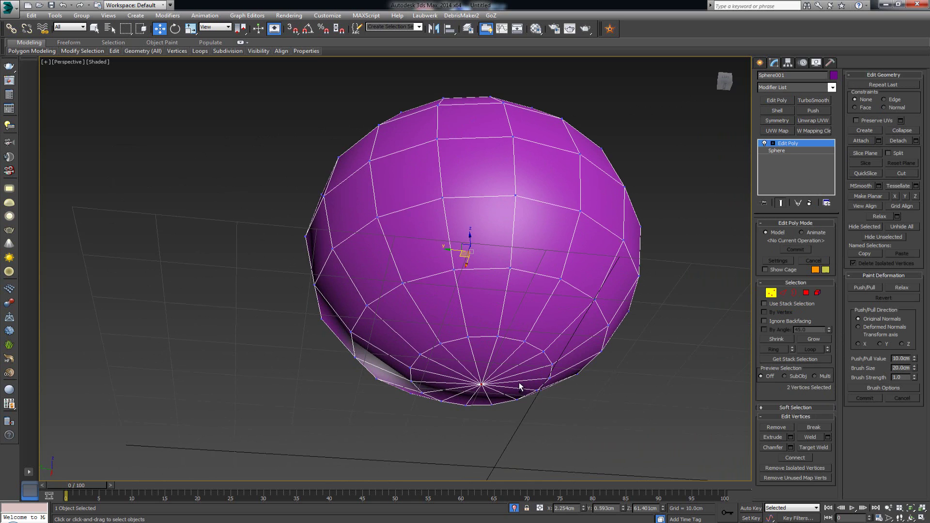
{"action": "key", "text": "Delete"}
Bridge the edges of the sphere's top opening, leaving two opposite edges out of the selection, to close it with parallel strips
{"action": "middle_click_drag", "start_coordinate": [594, 195], "coordinate": [546, 207], "text": "alt"}
{"action": "key", "text": "3"}
{"action": "left_click", "coordinate": [514, 172]}
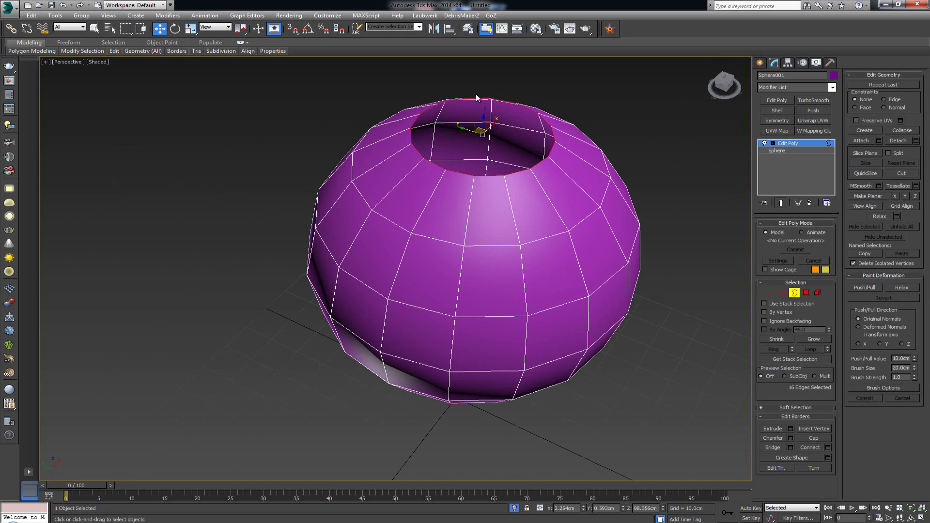
{"action": "left_click", "coordinate": [782, 292]}
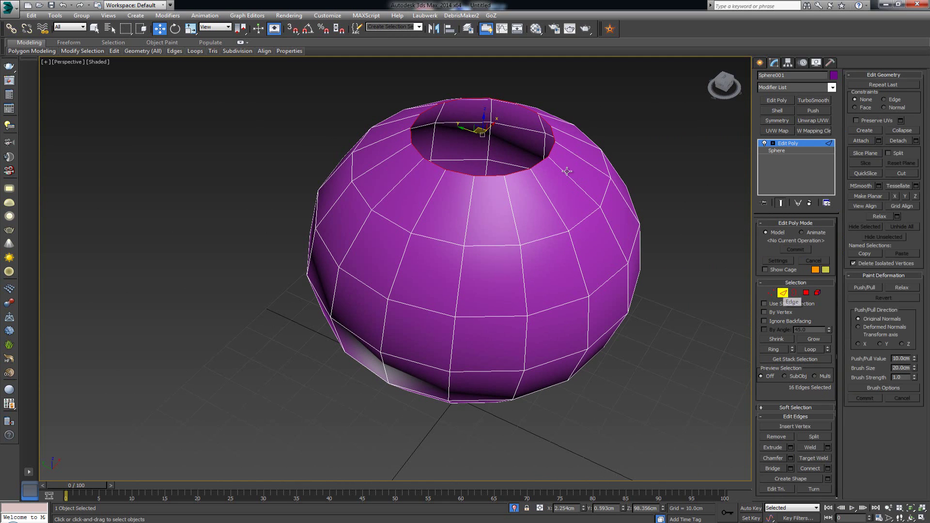
{"action": "middle_click_drag", "start_coordinate": [438, 103], "coordinate": [534, 146], "text": "alt"}
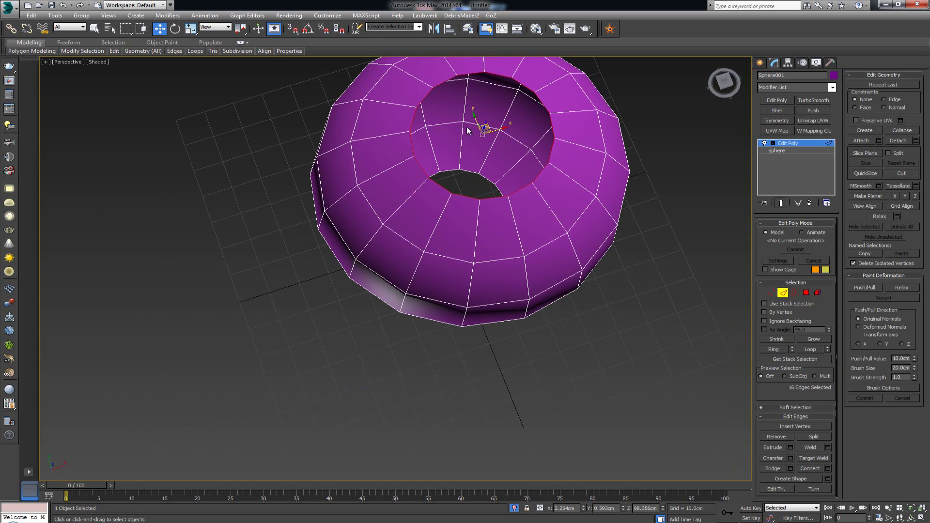
{"action": "left_click", "coordinate": [473, 73], "text": "alt"}
{"action": "middle_click_drag", "start_coordinate": [499, 133], "coordinate": [503, 167], "text": "alt"}
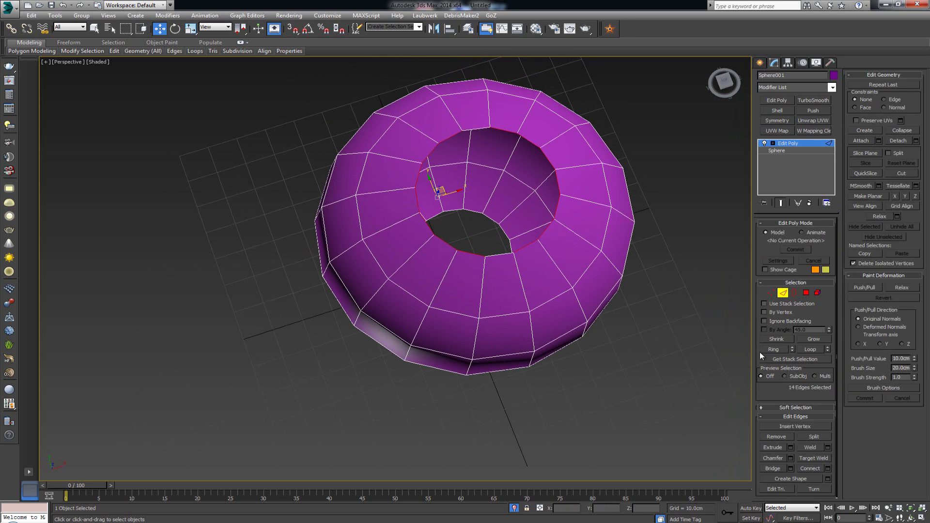
{"action": "left_click", "coordinate": [776, 468]}
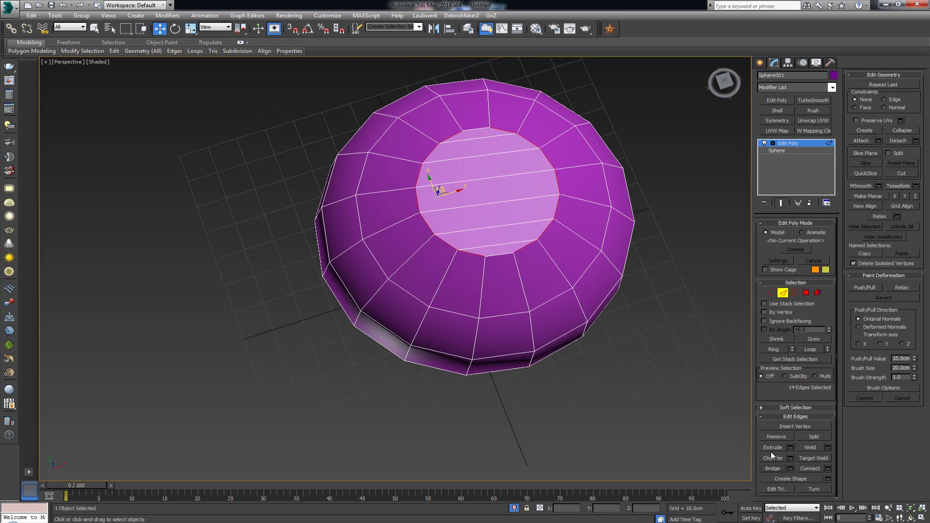
Bridge the edges of the sphere's bottom opening, leaving two opposite edges out of the selection, to close it with strips
{"action": "left_click", "coordinate": [676, 305]}
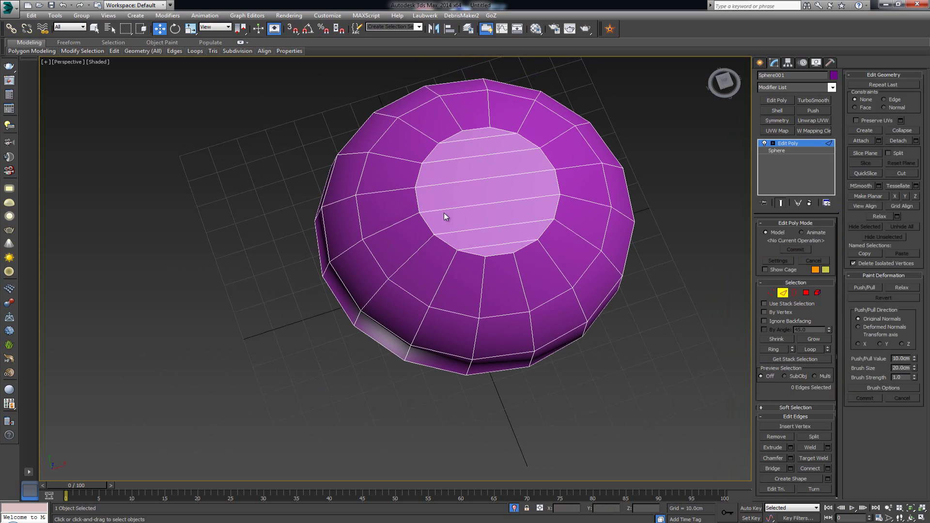
{"action": "middle_click_drag", "start_coordinate": [484, 202], "coordinate": [460, 176], "text": "alt"}
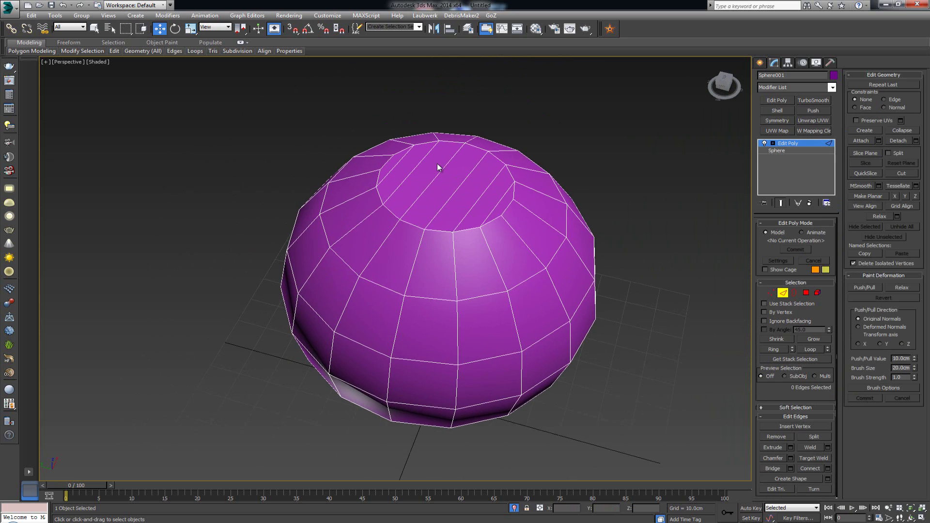
{"action": "middle_click_drag", "start_coordinate": [488, 294], "coordinate": [489, 200], "text": "alt"}
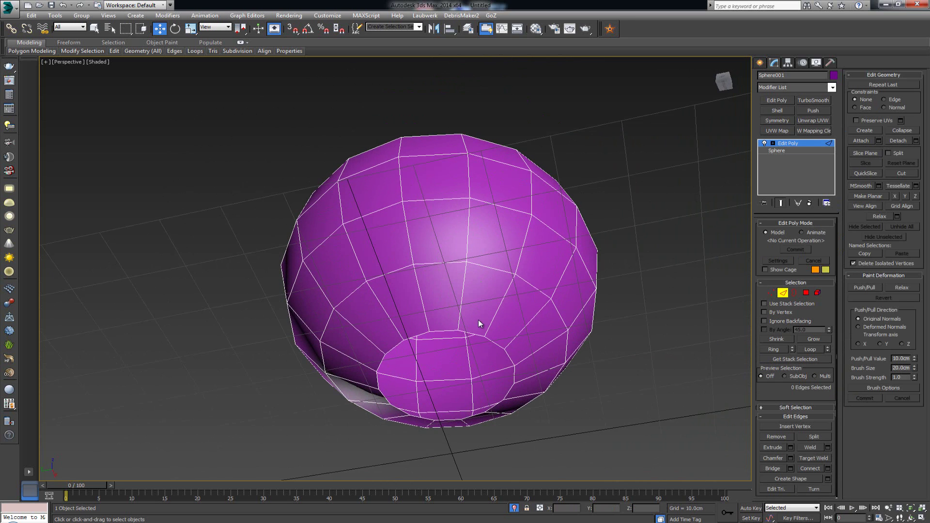
{"action": "middle_click_drag", "start_coordinate": [478, 320], "coordinate": [482, 329]}
{"action": "scroll", "coordinate": [482, 330], "scroll_direction": "down", "scroll_amount": 2}
{"action": "key", "text": "3"}
{"action": "left_click", "coordinate": [462, 268]}
{"action": "key", "text": "z"}
{"action": "scroll", "coordinate": [462, 269], "scroll_direction": "down", "scroll_amount": 5}
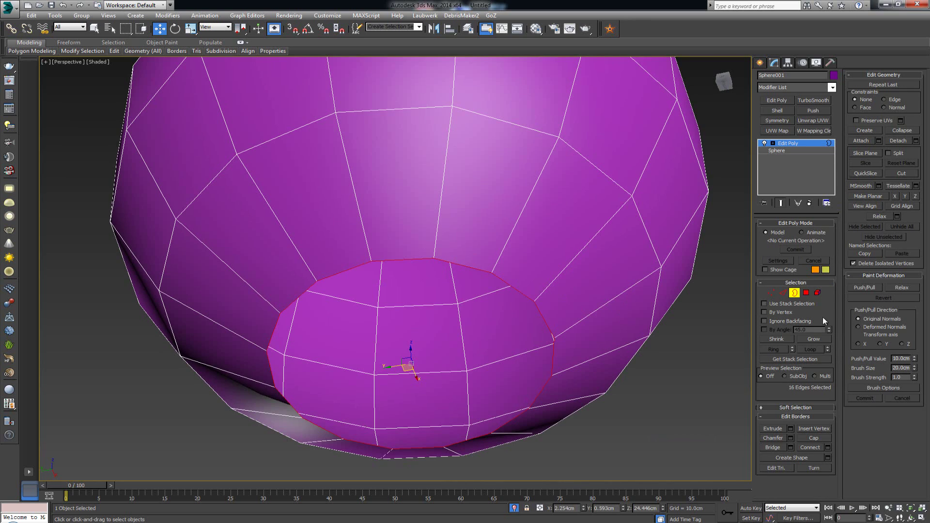
{"action": "left_click", "coordinate": [782, 293]}
{"action": "left_click", "coordinate": [408, 259], "text": "alt"}
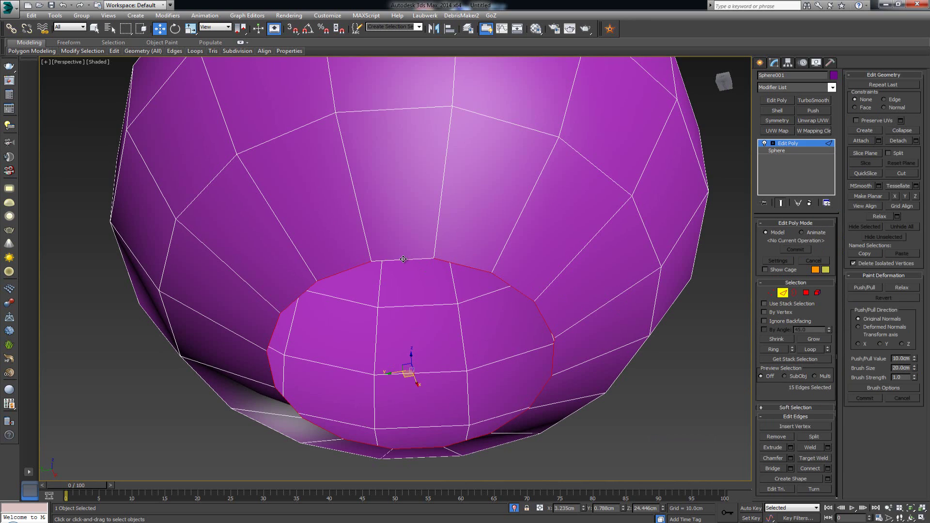
{"action": "left_click", "coordinate": [431, 446], "text": "alt"}
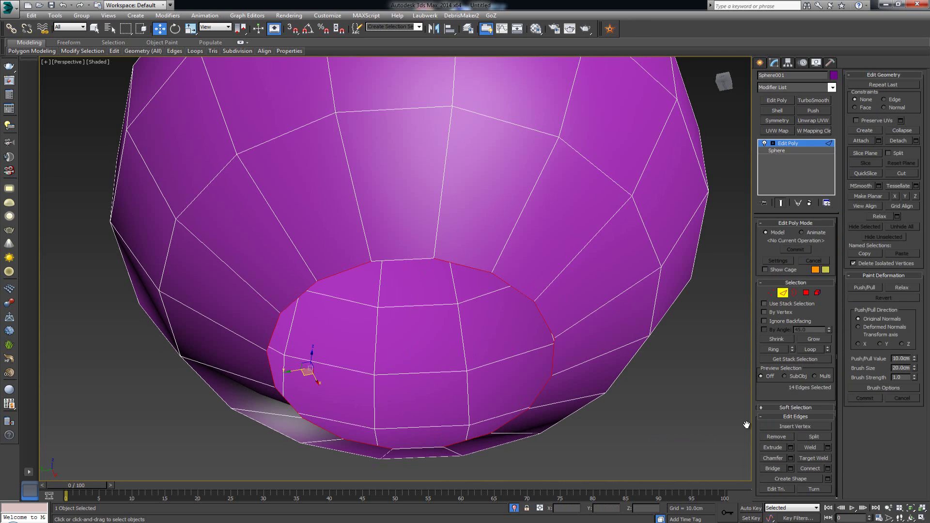
{"action": "left_click", "coordinate": [777, 468]}
Leave edge editing and apply a TurboSmooth modifier to the closed sphere, checking the smoothed cap from several angles
{"action": "middle_click_drag", "start_coordinate": [585, 205], "coordinate": [559, 286], "text": "alt"}
{"action": "scroll", "coordinate": [560, 290], "scroll_direction": "down", "scroll_amount": 5}
{"action": "scroll", "coordinate": [550, 235], "scroll_direction": "up", "scroll_amount": 2}
{"action": "middle_click_drag", "start_coordinate": [551, 165], "coordinate": [517, 197]}
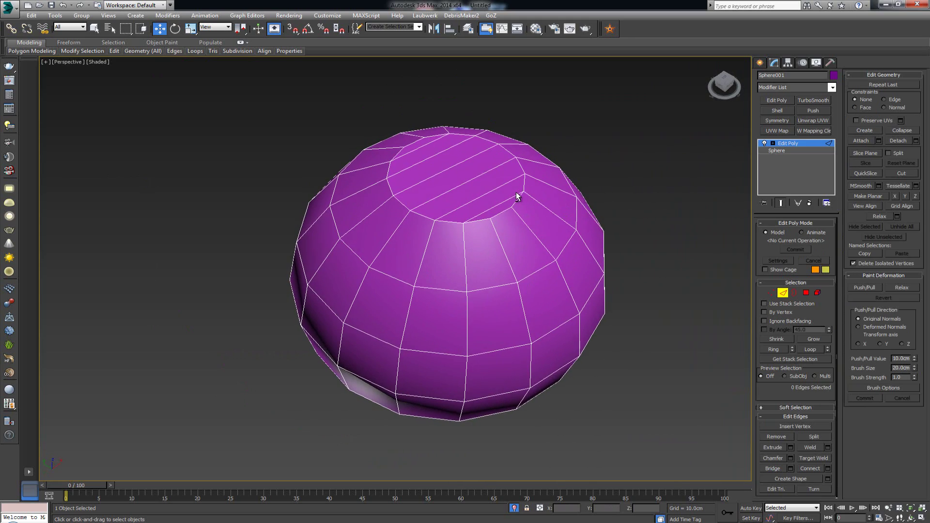
{"action": "middle_click_drag", "start_coordinate": [600, 224], "coordinate": [604, 192], "text": "alt"}
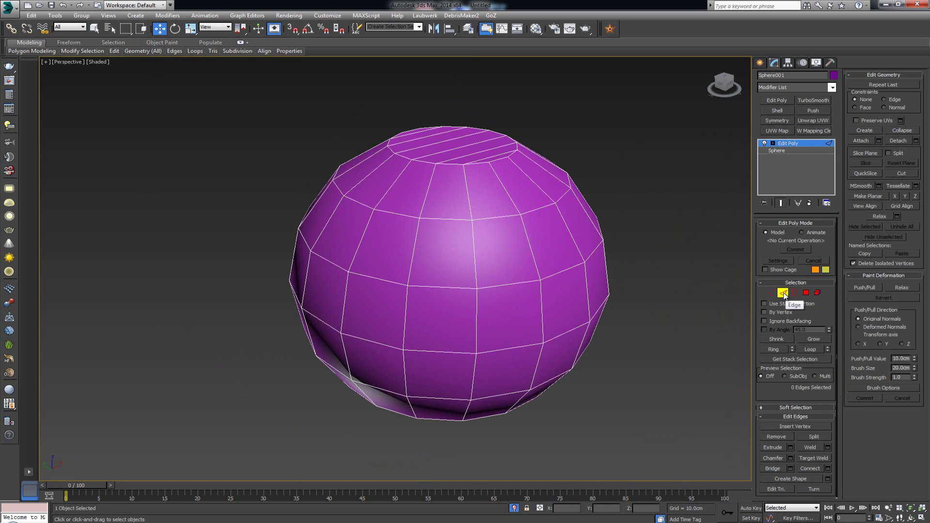
{"action": "left_click", "coordinate": [783, 293]}
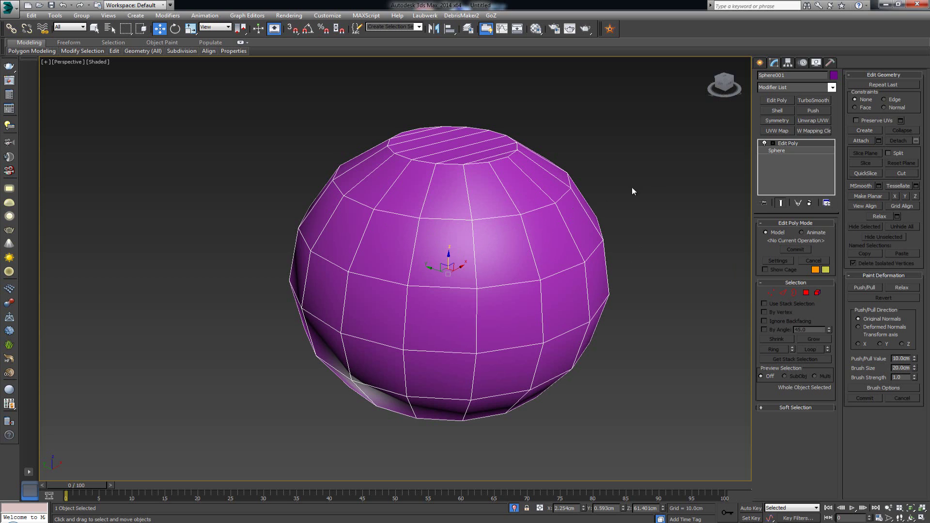
{"action": "left_click", "coordinate": [814, 100]}
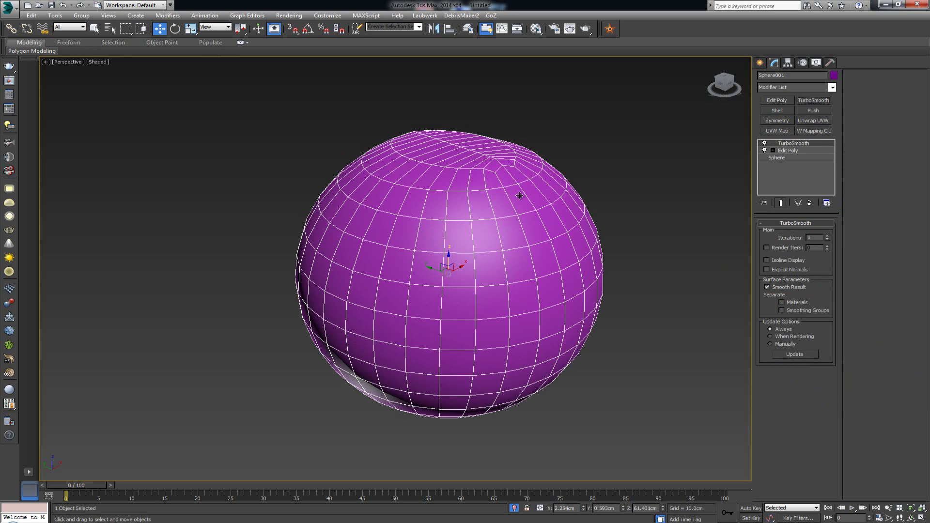
{"action": "middle_click_drag", "start_coordinate": [465, 252], "coordinate": [427, 260], "text": "alt"}
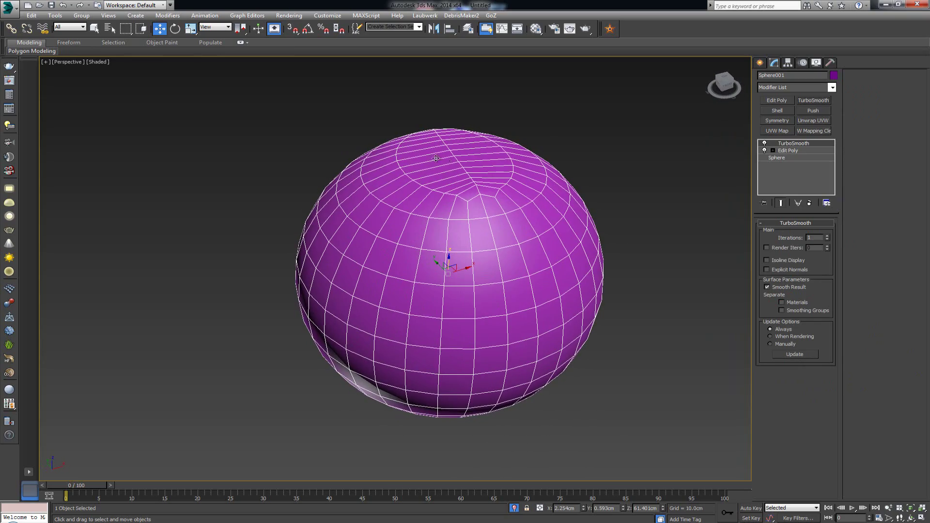
{"action": "middle_click_drag", "start_coordinate": [450, 174], "coordinate": [475, 224], "text": "alt"}
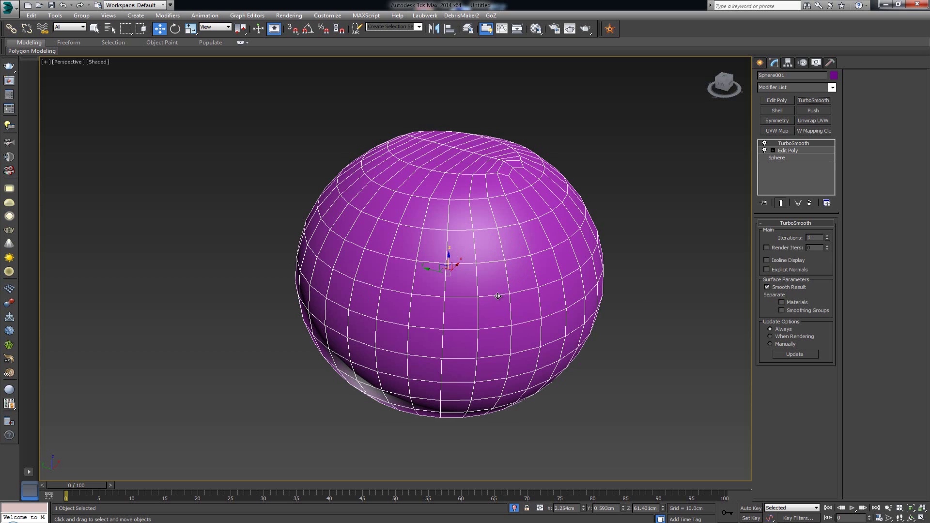
{"action": "middle_click_drag", "start_coordinate": [521, 322], "coordinate": [559, 320], "text": "alt"}
End the sphere's isolation to show the ground plane again and add a Cloth modifier above TurboSmooth
{"action": "right_click", "coordinate": [586, 273]}
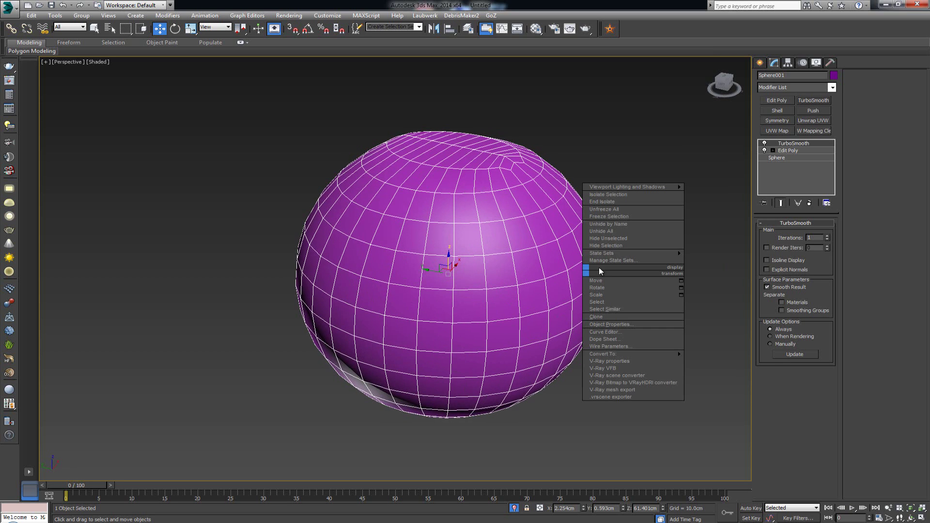
{"action": "left_click", "coordinate": [626, 203]}
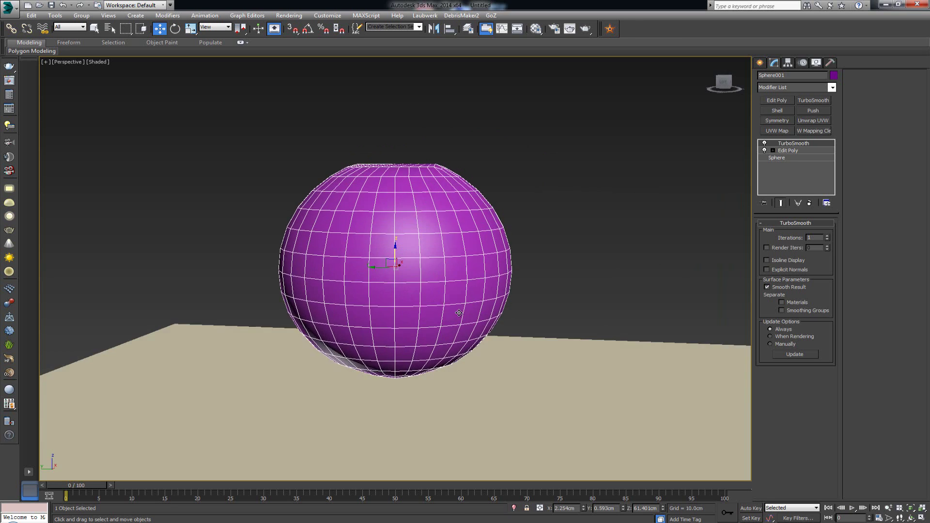
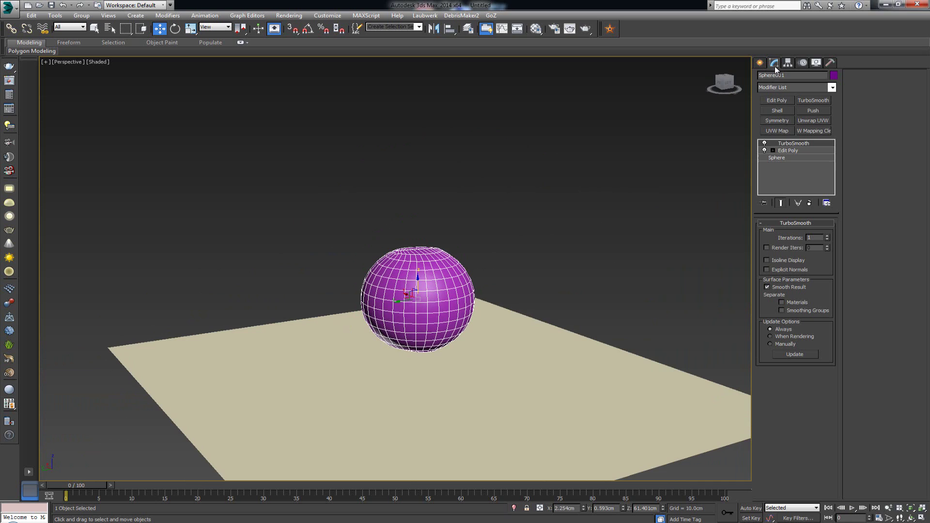
{"action": "left_click", "coordinate": [785, 86]}
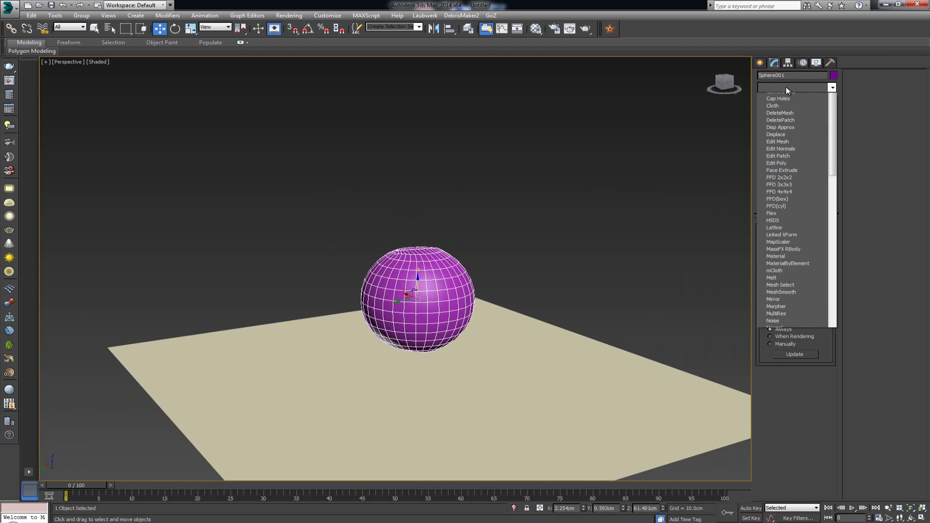
{"action": "left_click", "coordinate": [789, 88]}
{"action": "left_click", "coordinate": [798, 86]}
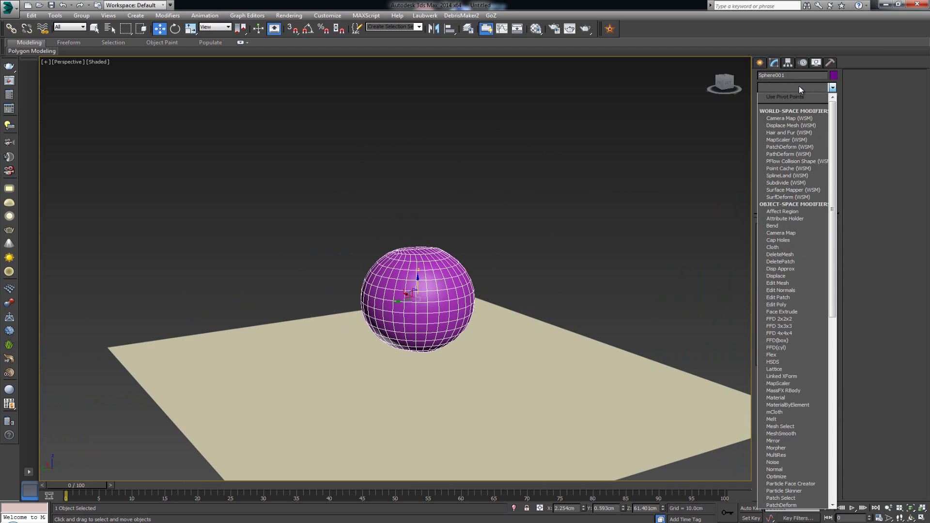
{"action": "key", "text": "c"}
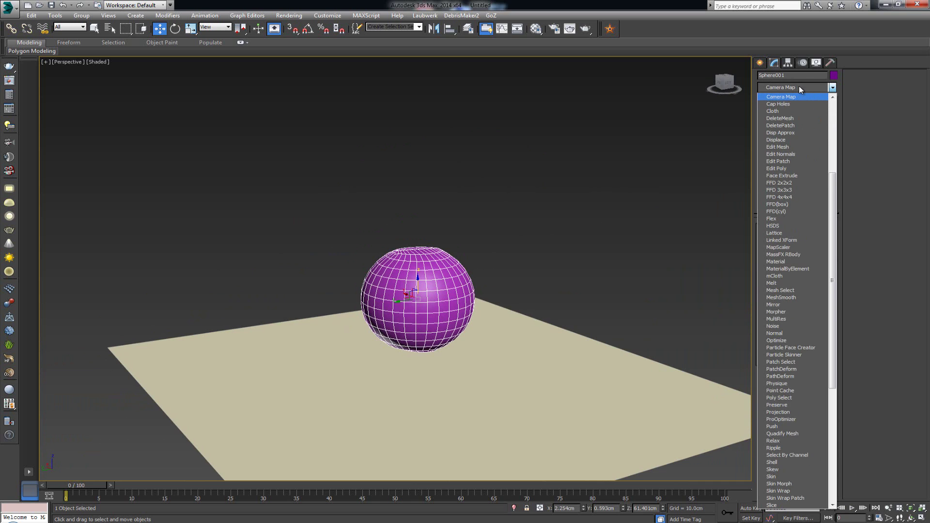
{"action": "left_click", "coordinate": [782, 111]}
{"action": "scroll", "coordinate": [508, 253], "scroll_direction": "up", "scroll_amount": 5}
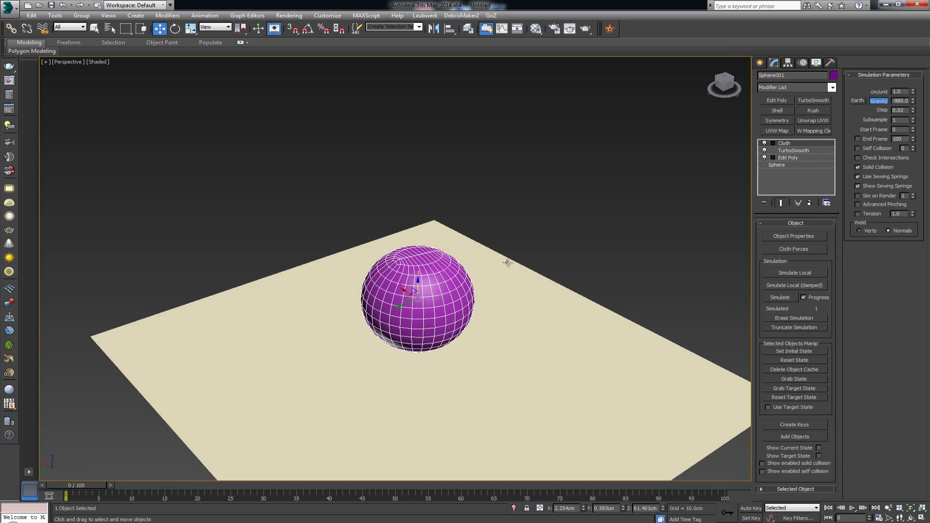
{"action": "scroll", "coordinate": [467, 242], "scroll_direction": "down", "scroll_amount": 5}
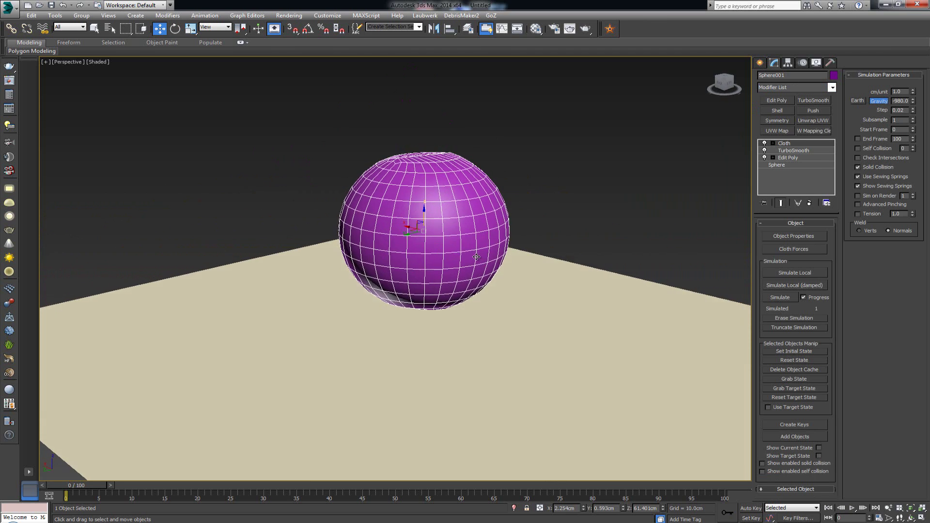
{"action": "middle_click_drag", "start_coordinate": [476, 257], "coordinate": [398, 266], "text": "alt"}
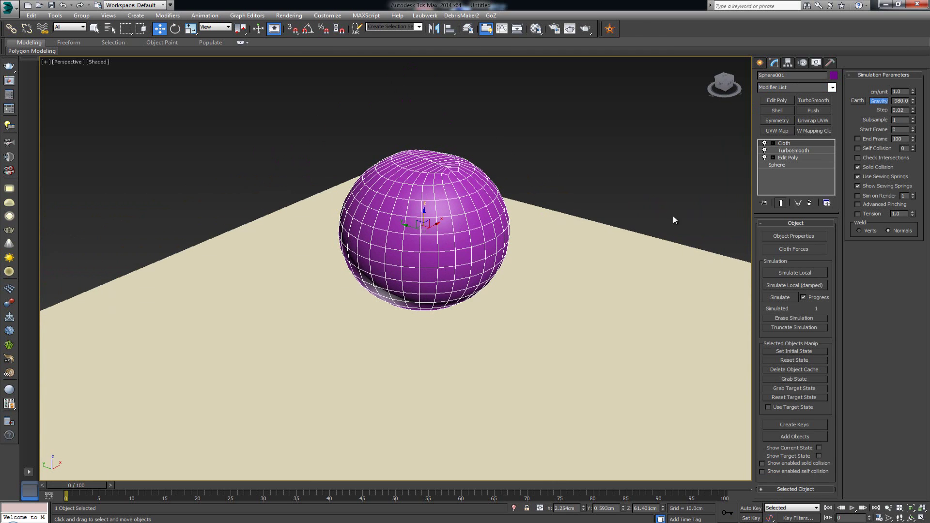
Add Plane001 to the objects in the cloth simulation and accept the object properties
{"action": "left_click", "coordinate": [790, 238]}
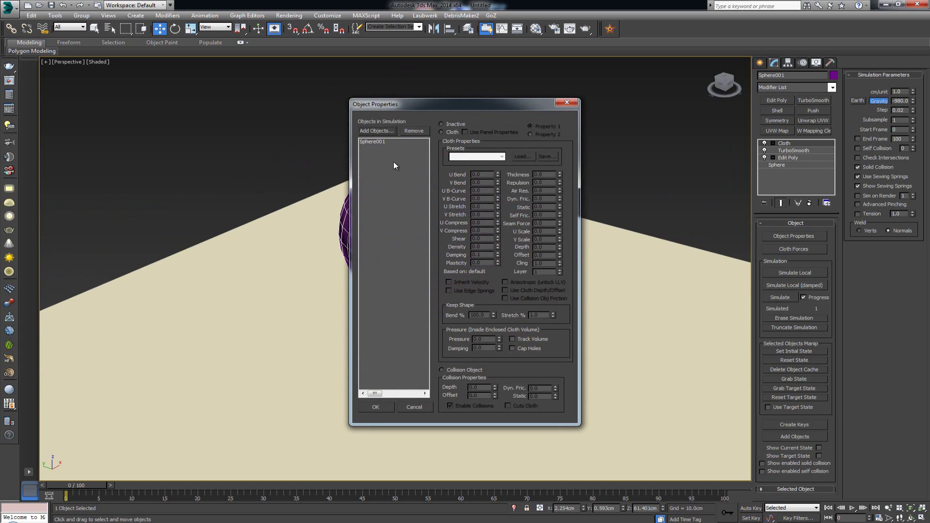
{"action": "left_click_drag", "start_coordinate": [400, 103], "coordinate": [93, 95]}
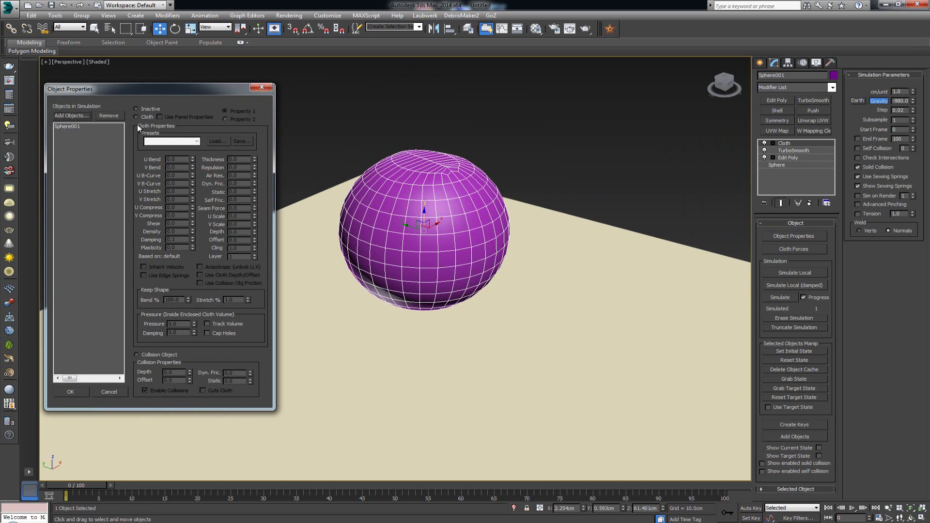
{"action": "left_click", "coordinate": [79, 116]}
{"action": "left_click", "coordinate": [80, 105]}
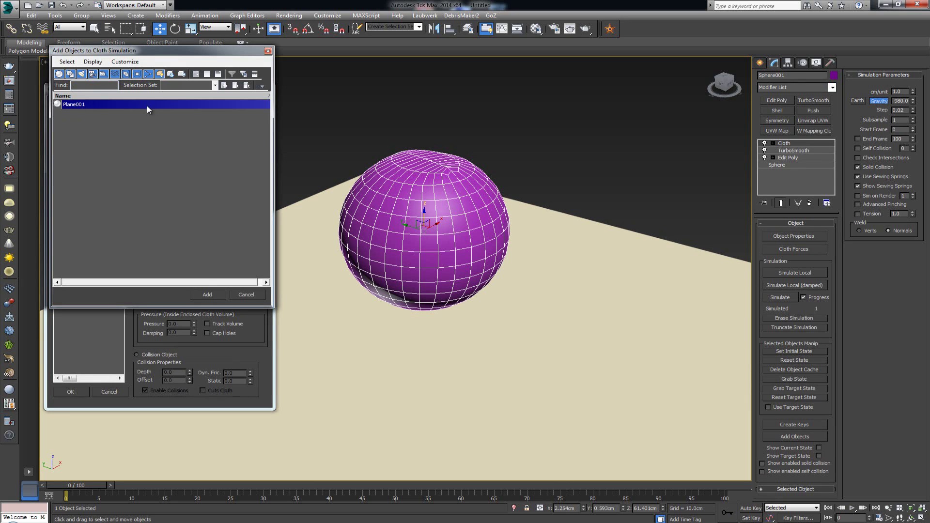
{"action": "left_click", "coordinate": [207, 294]}
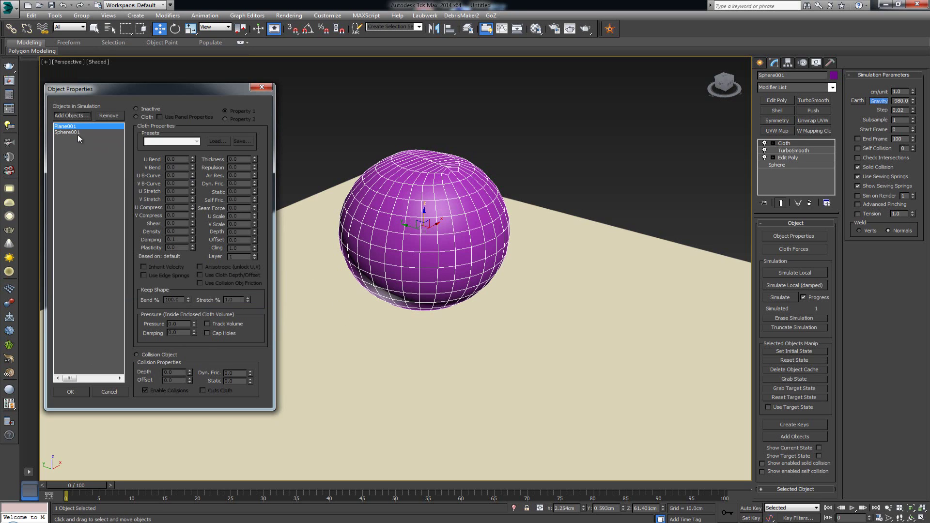
{"action": "left_click", "coordinate": [73, 390]}
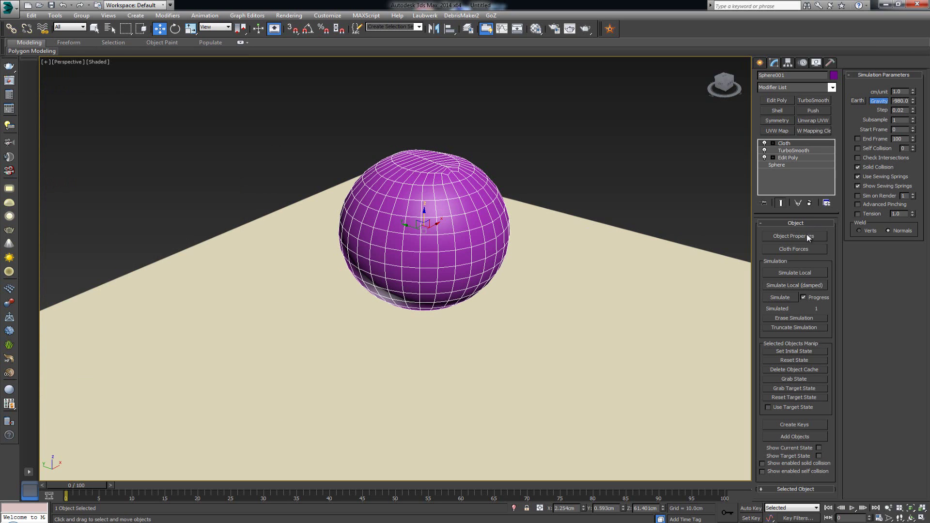
Reopen the cloth object properties and define Plane001 as a Collision Object
{"action": "left_click", "coordinate": [806, 236]}
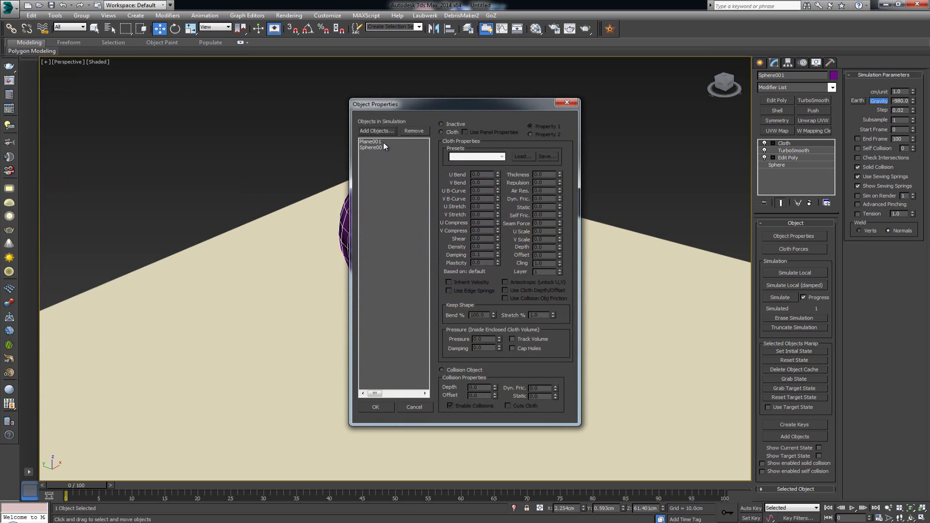
{"action": "left_click_drag", "start_coordinate": [449, 106], "coordinate": [185, 84]}
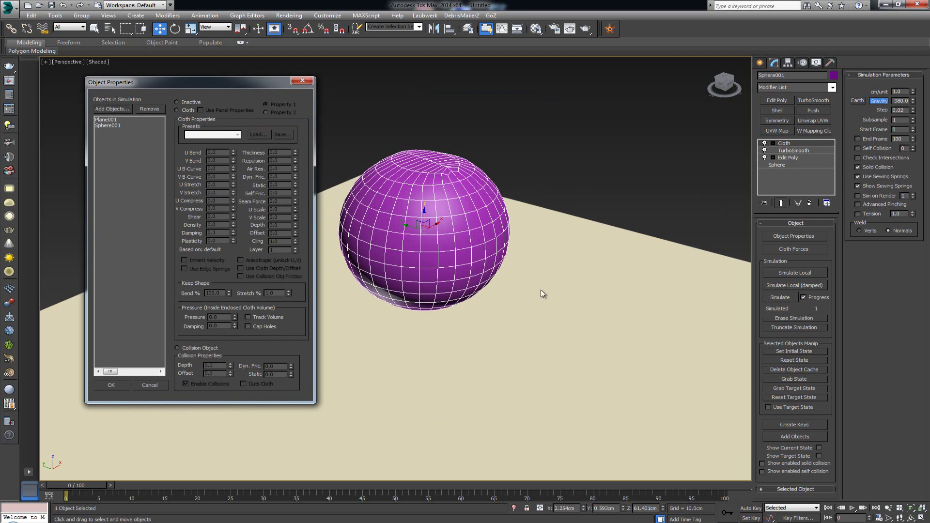
{"action": "left_click", "coordinate": [105, 121]}
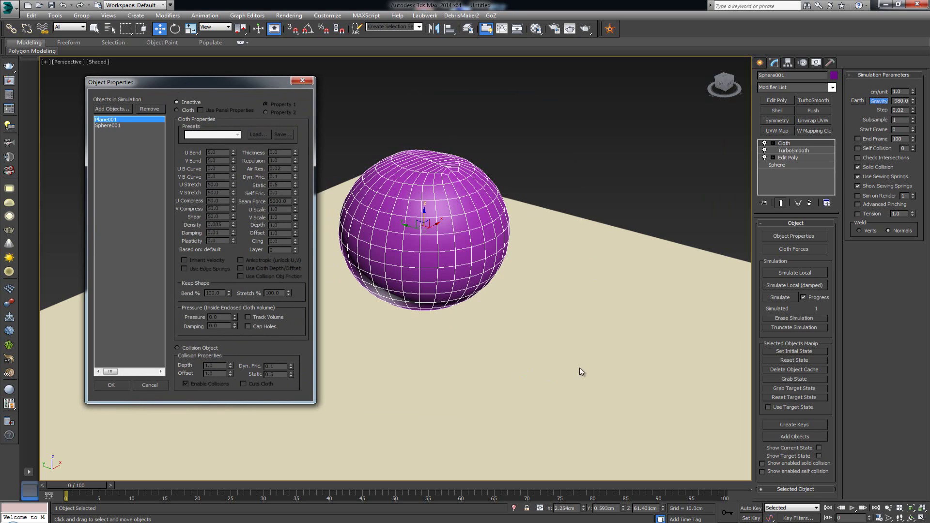
{"action": "left_click", "coordinate": [212, 349]}
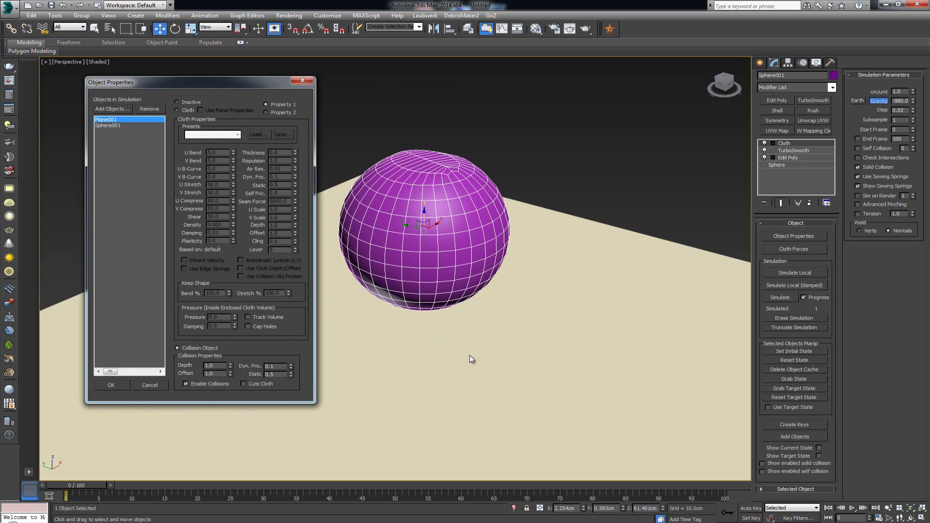
Define Sphere001 as Cloth with the Silk preset and recheck the plane's collision setting
{"action": "left_click", "coordinate": [116, 126]}
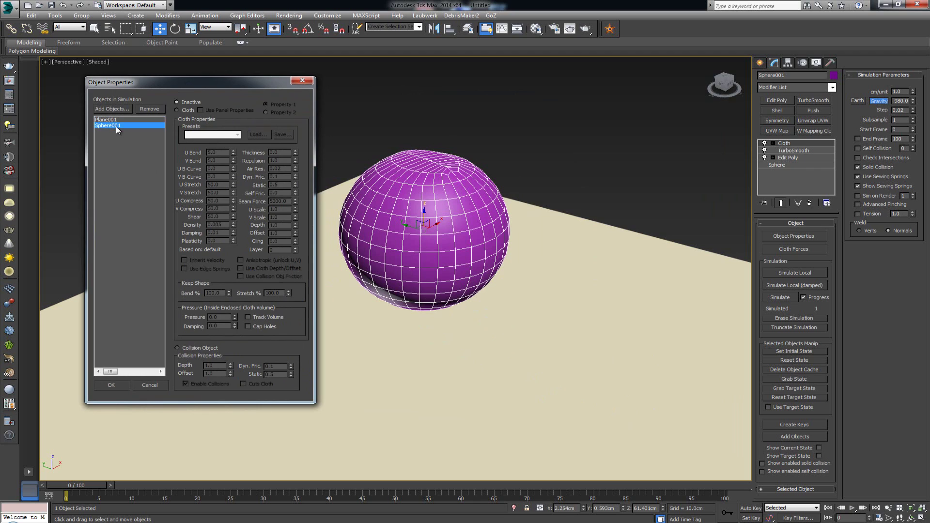
{"action": "left_click", "coordinate": [182, 111]}
{"action": "left_click", "coordinate": [213, 135]}
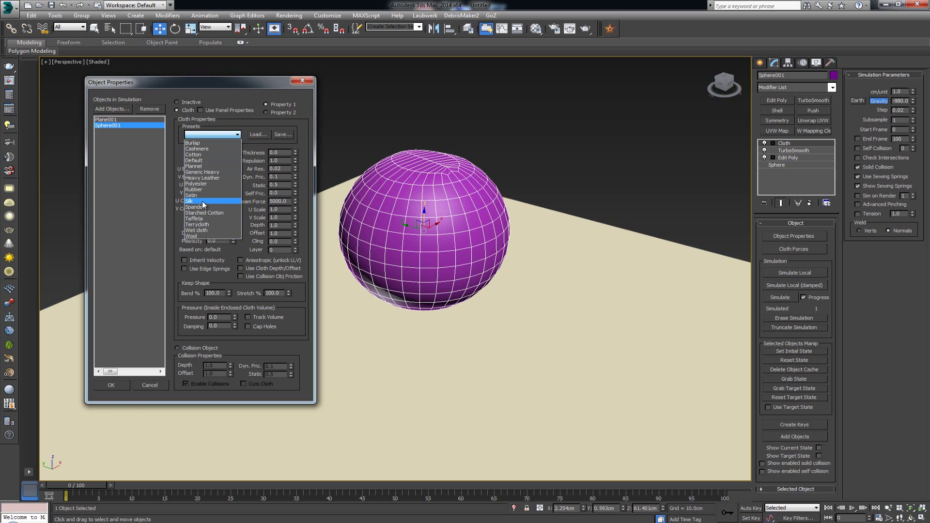
{"action": "left_click", "coordinate": [202, 201]}
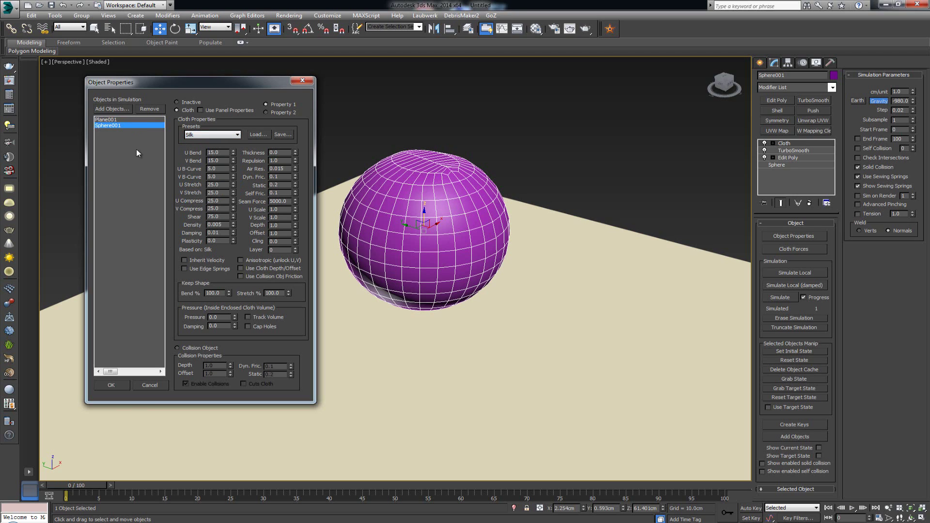
{"action": "left_click", "coordinate": [115, 120]}
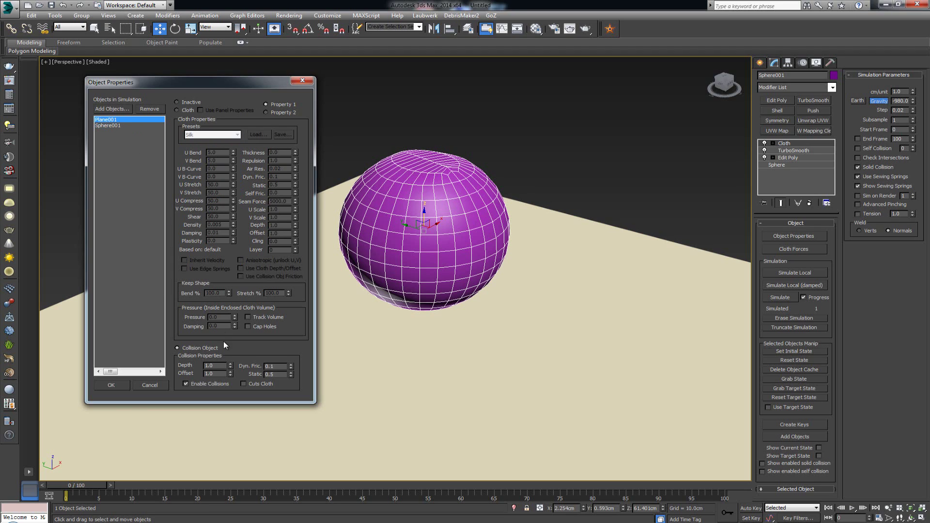
{"action": "left_click", "coordinate": [132, 125]}
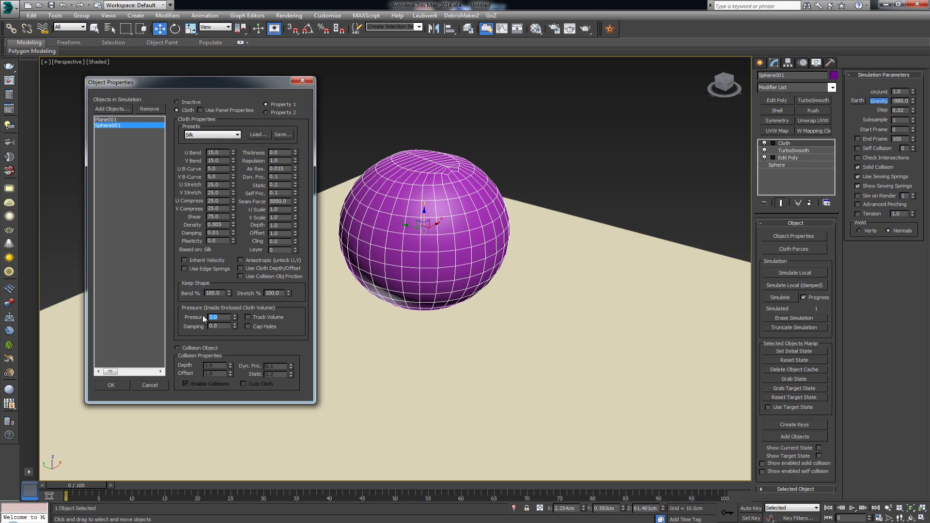
Accept Sphere001's cloth properties with a pressure of 3.0, try a local simulation and reset the cloth
{"action": "left_click", "coordinate": [120, 385]}
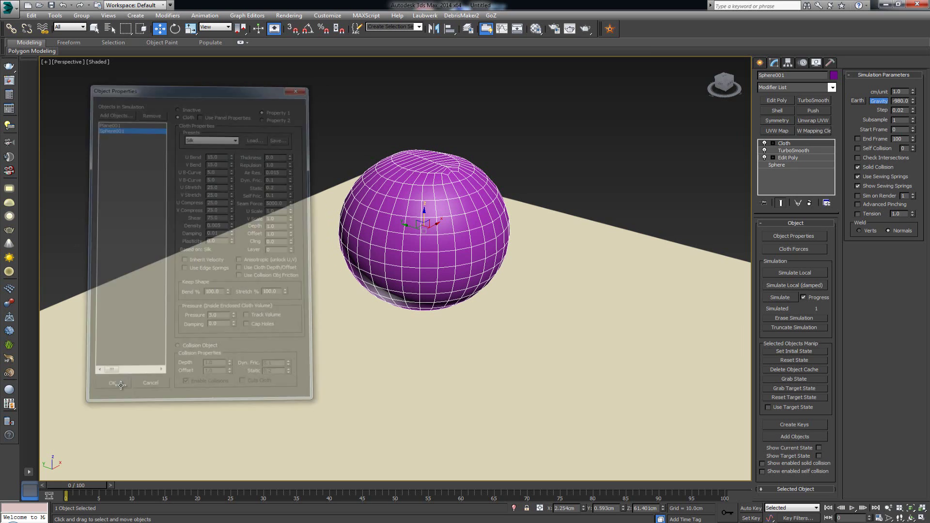
{"action": "middle_click_drag", "start_coordinate": [430, 354], "coordinate": [438, 359], "text": "alt"}
{"action": "middle_click_drag", "start_coordinate": [492, 349], "coordinate": [480, 293], "text": "alt"}
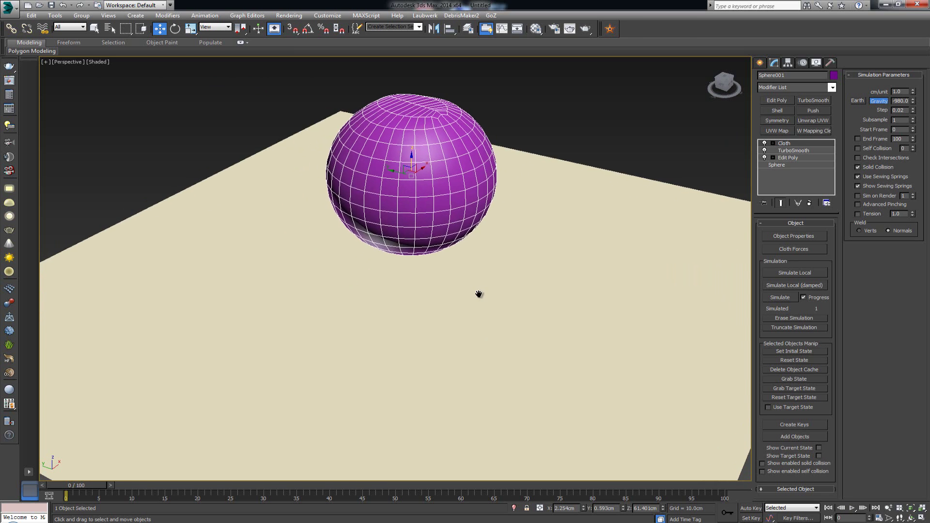
{"action": "scroll", "coordinate": [480, 293], "scroll_direction": "down", "scroll_amount": 3}
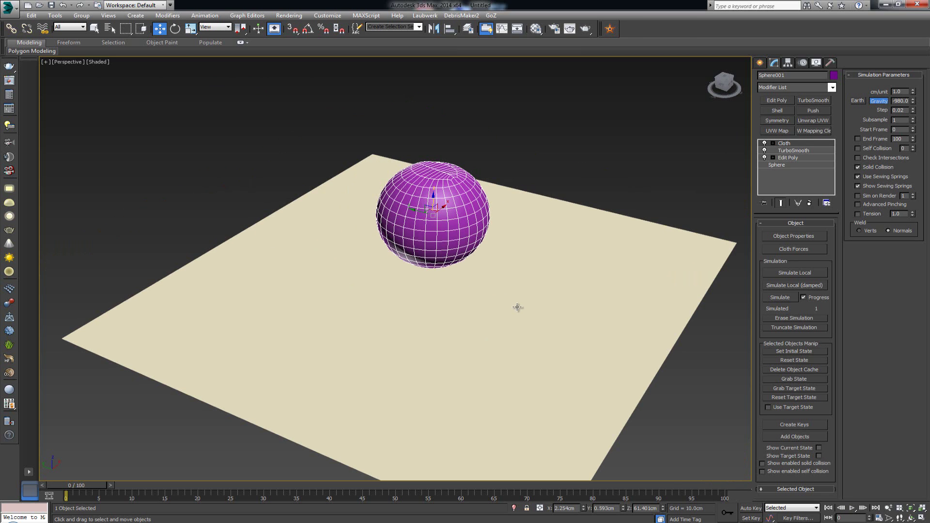
{"action": "middle_click_drag", "start_coordinate": [568, 304], "coordinate": [567, 305], "text": "alt"}
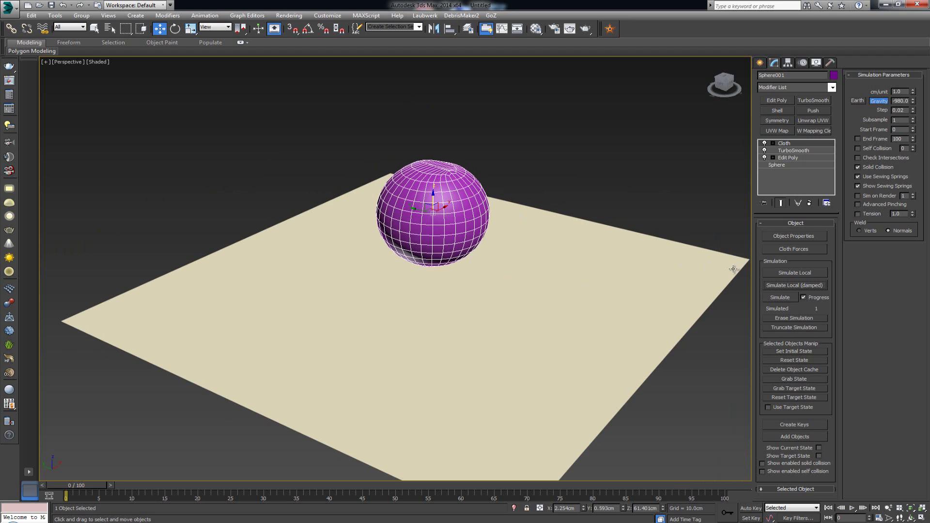
{"action": "left_click", "coordinate": [808, 273]}
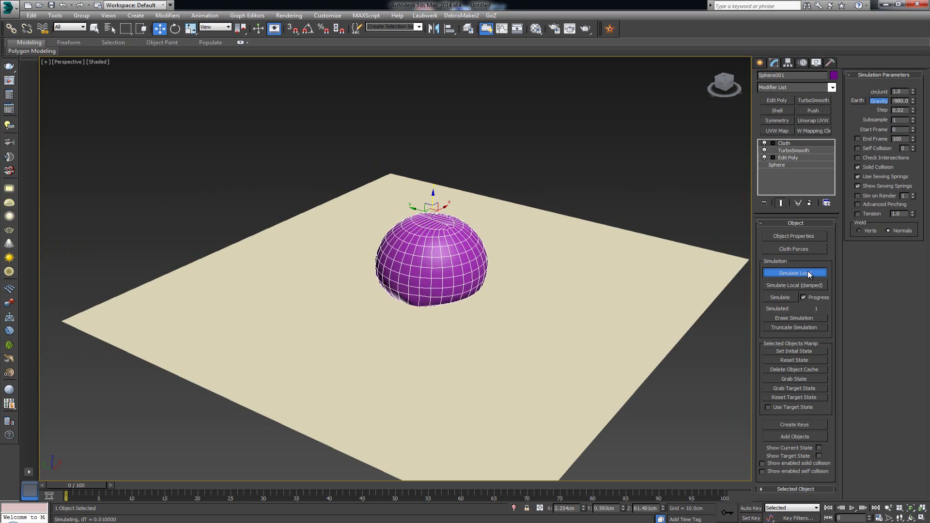
{"action": "left_click", "coordinate": [808, 272]}
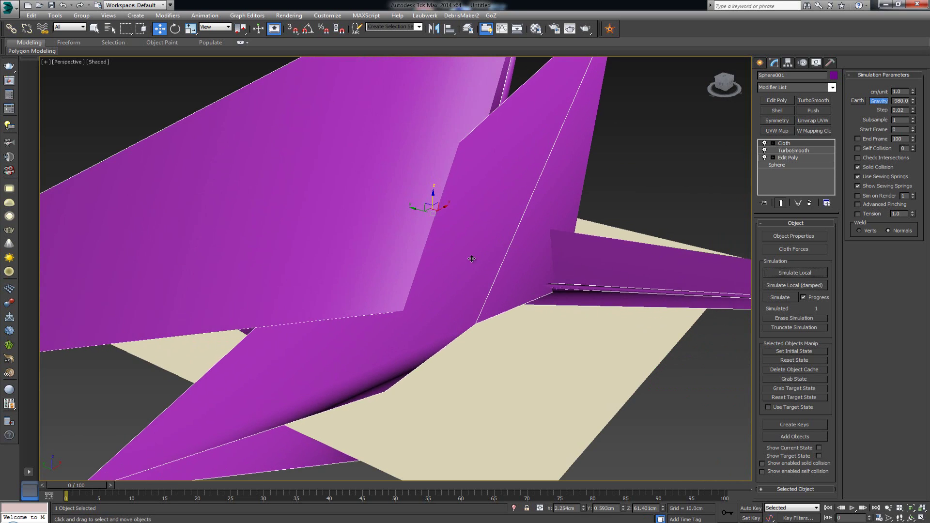
{"action": "scroll", "coordinate": [469, 257], "scroll_direction": "up", "scroll_amount": 5}
{"action": "scroll", "coordinate": [458, 257], "scroll_direction": "down", "scroll_amount": 5}
{"action": "left_click", "coordinate": [767, 317]}
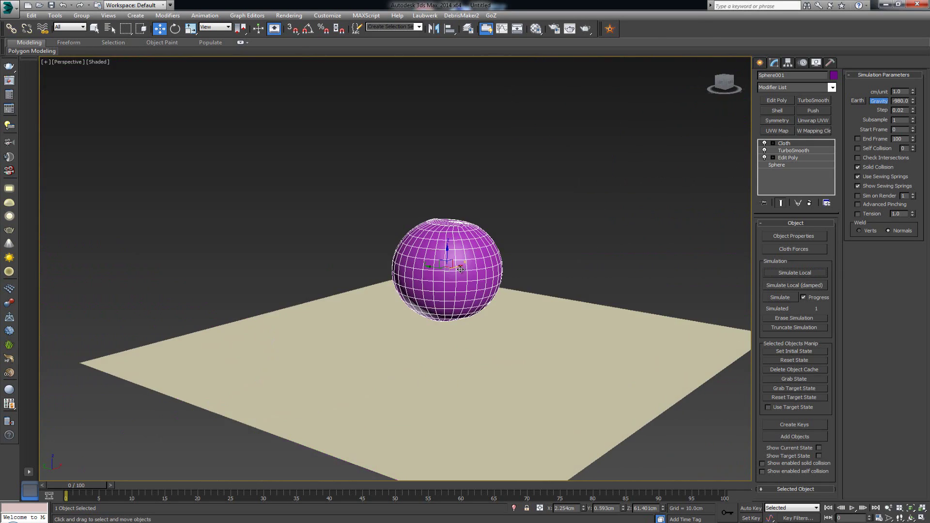
Try a damped local simulation of the sphere with one TurboSmooth iteration, then reset its cloth state
{"action": "left_click", "coordinate": [796, 285]}
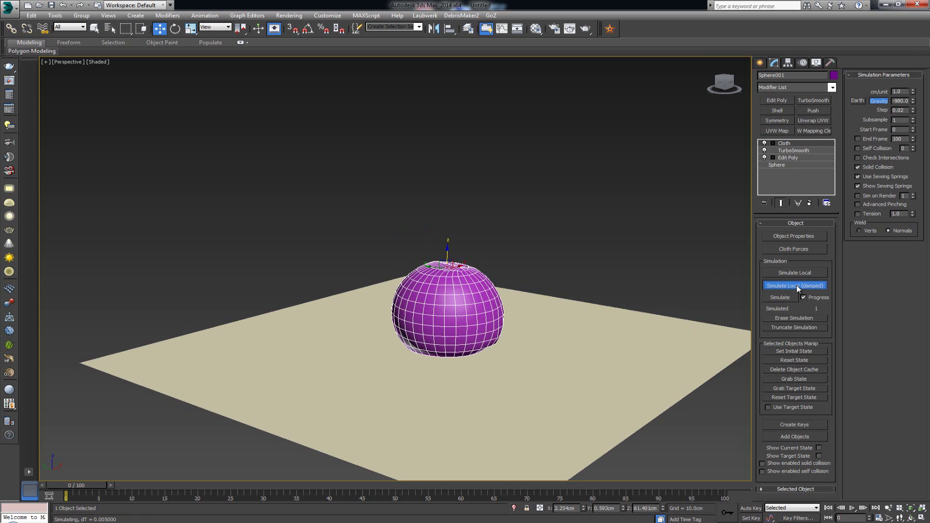
{"action": "left_click", "coordinate": [796, 285]}
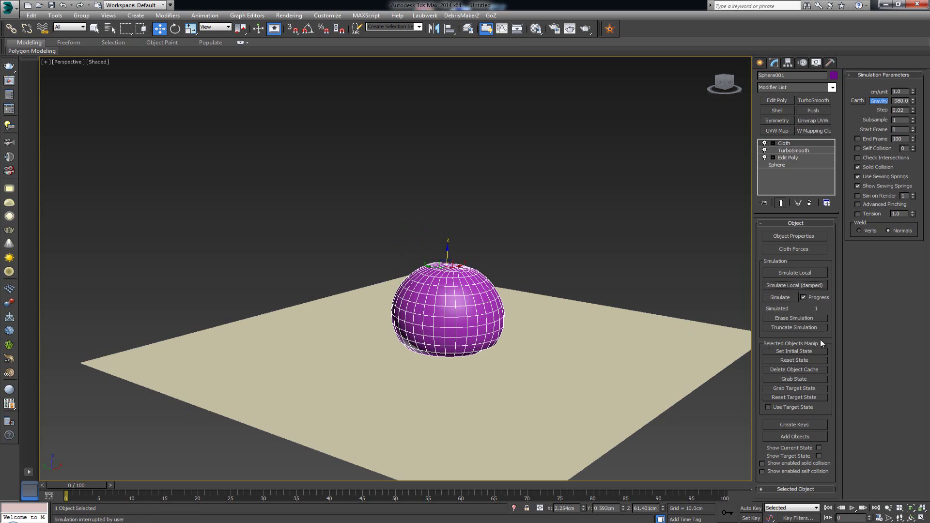
{"action": "left_click", "coordinate": [799, 362]}
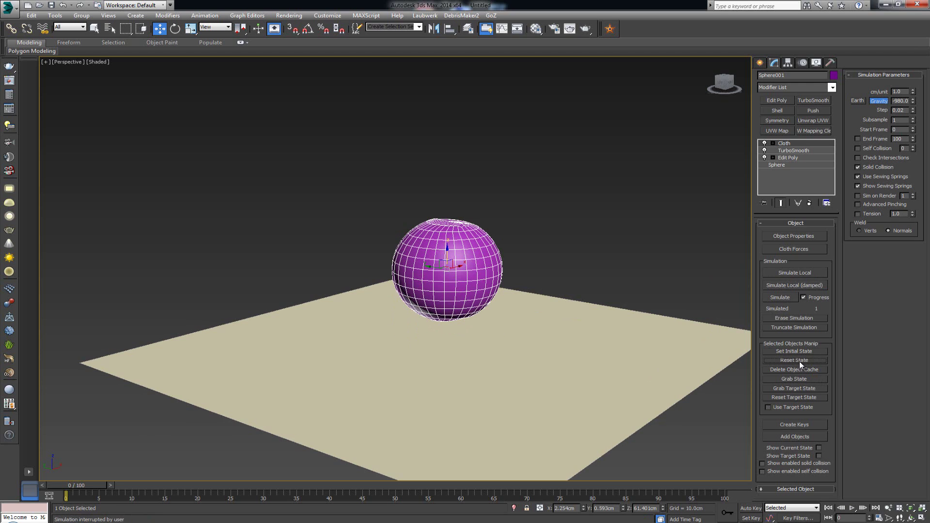
Set the sphere's TurboSmooth iterations to 2 and check the denser mesh
{"action": "left_click", "coordinate": [795, 150]}
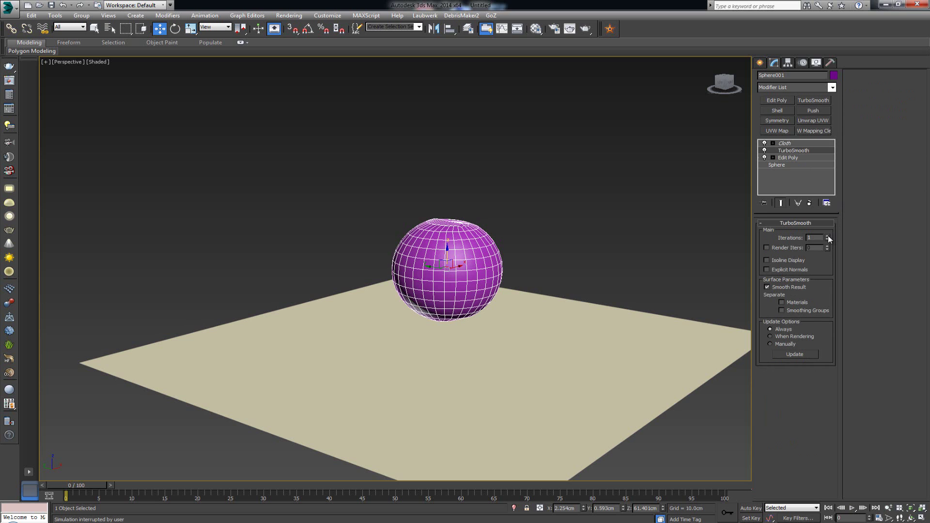
{"action": "left_click", "coordinate": [828, 236]}
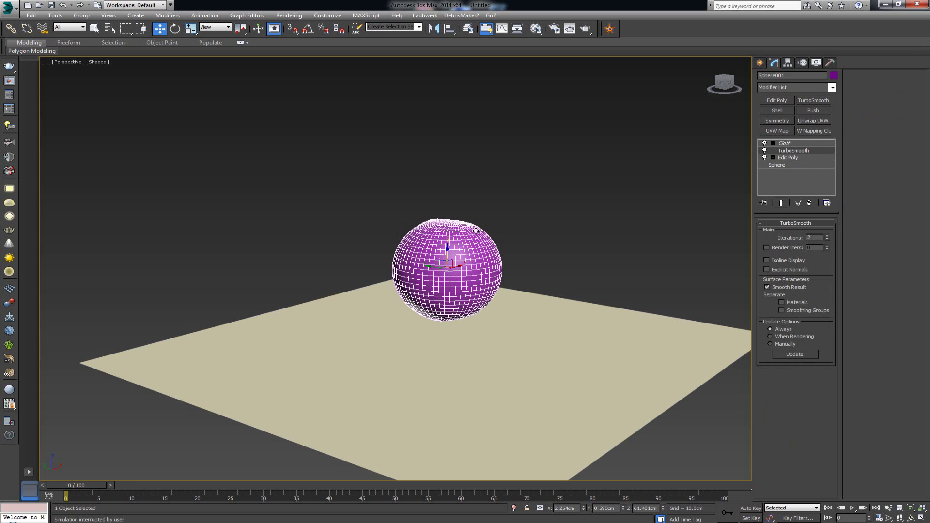
{"action": "scroll", "coordinate": [453, 238], "scroll_direction": "up", "scroll_amount": 6}
{"action": "middle_click_drag", "start_coordinate": [453, 238], "coordinate": [461, 226], "text": "alt"}
{"action": "scroll", "coordinate": [454, 229], "scroll_direction": "down", "scroll_amount": 4}
Return to the Cloth modifier, try a damped local simulation on the two-iteration mesh and reset its state
{"action": "left_click", "coordinate": [799, 143]}
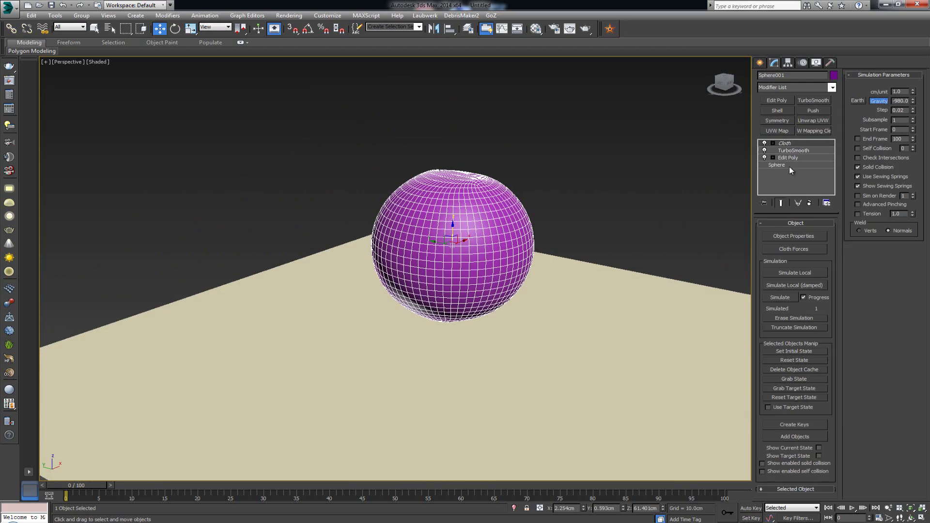
{"action": "left_click", "coordinate": [795, 285]}
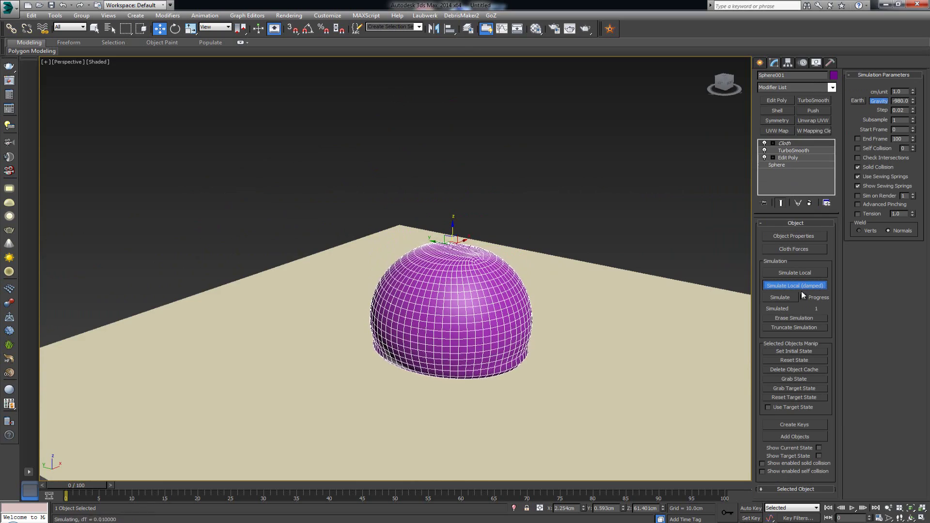
{"action": "middle_click_drag", "start_coordinate": [552, 305], "coordinate": [464, 283], "text": "alt"}
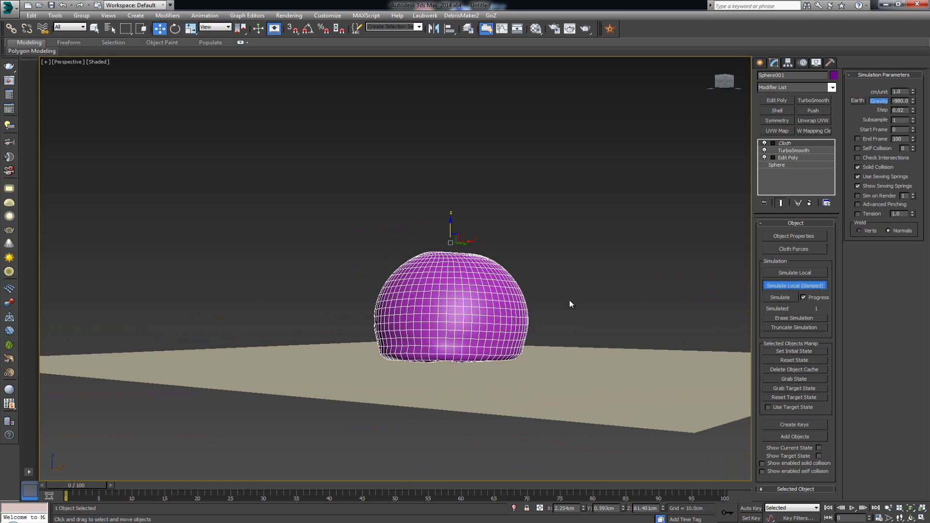
{"action": "left_click", "coordinate": [799, 360]}
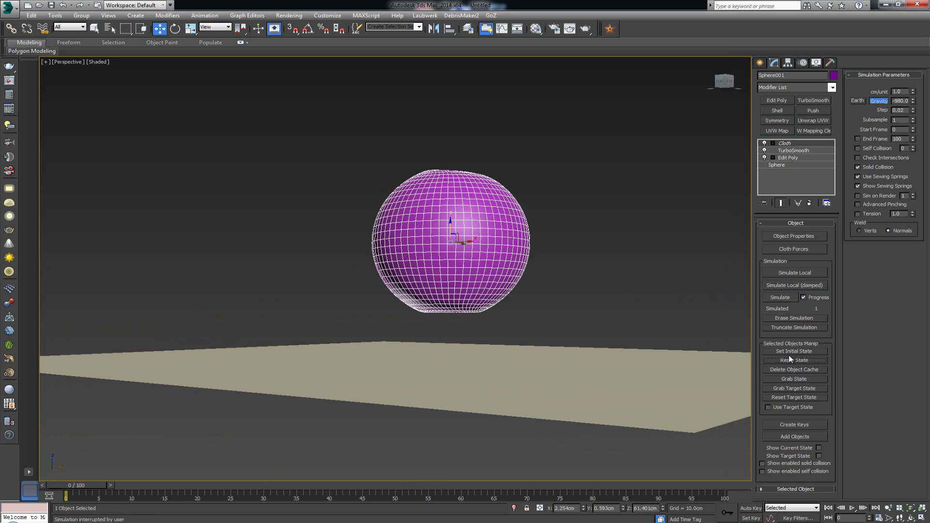
Set the sphere's TurboSmooth iterations to 3 for a finer cloth mesh
{"action": "middle_click_drag", "start_coordinate": [577, 228], "coordinate": [570, 262], "text": "alt"}
{"action": "left_click", "coordinate": [807, 150]}
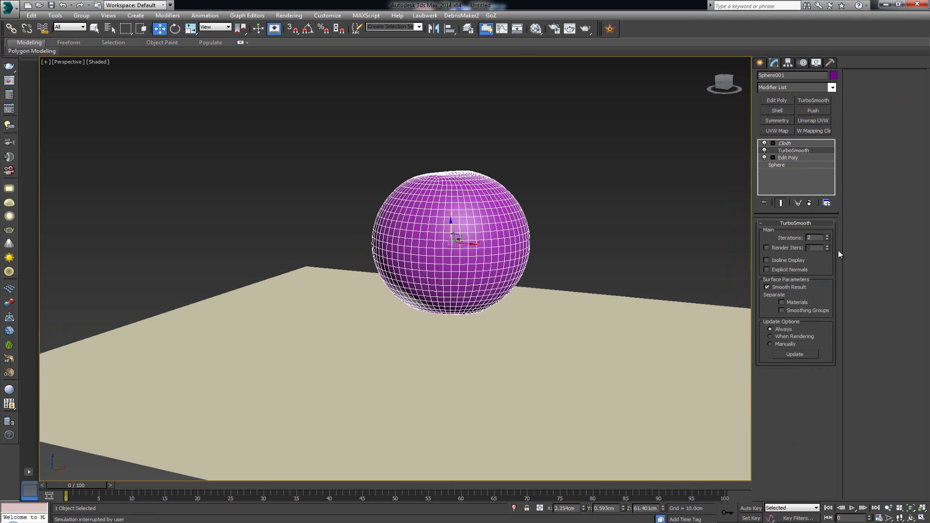
{"action": "left_click", "coordinate": [827, 236]}
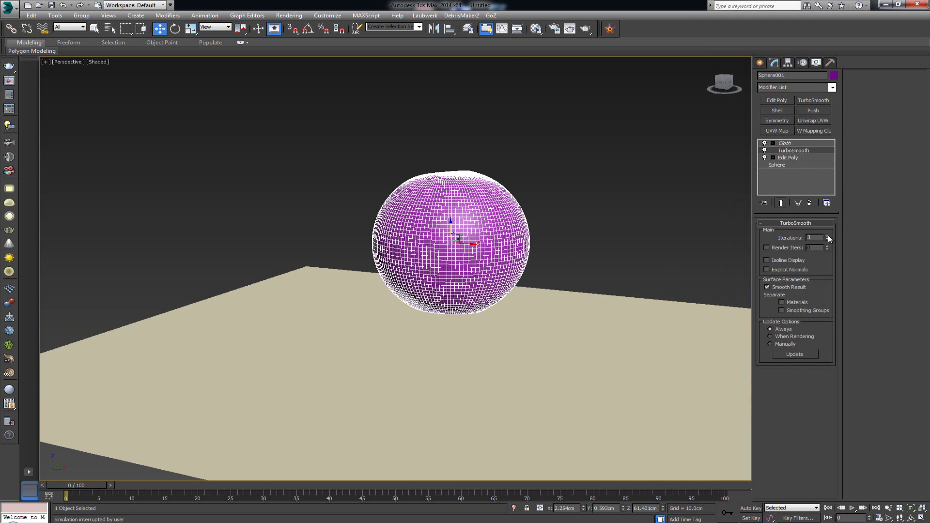
{"action": "middle_click_drag", "start_coordinate": [557, 213], "coordinate": [494, 192], "text": "alt"}
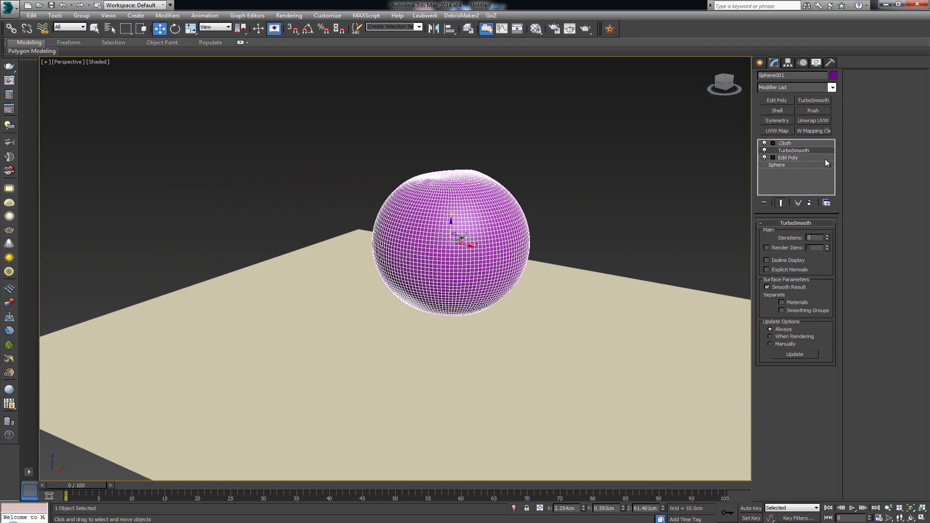
Drop the cloth sphere onto the plane with Simulate Local (damped), and continue with the undamped Simulate Local
{"action": "left_click", "coordinate": [805, 142]}
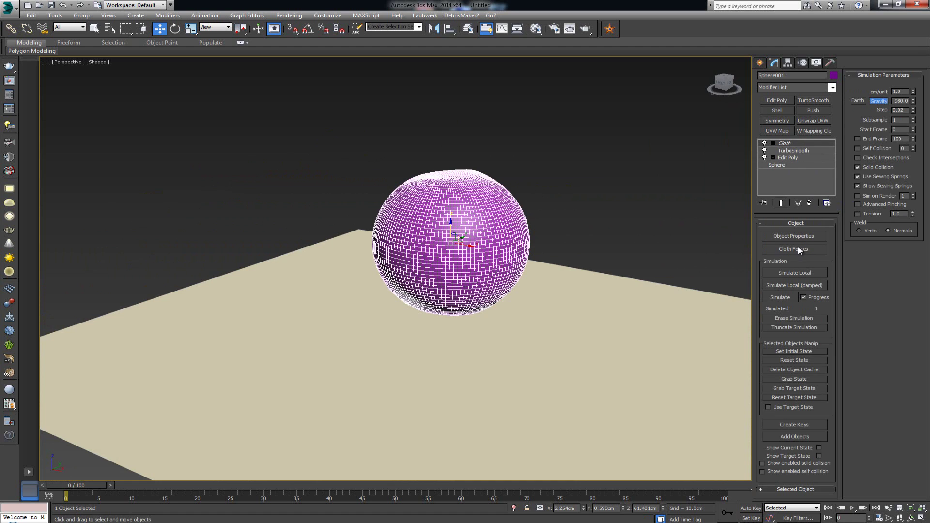
{"action": "left_click", "coordinate": [797, 285]}
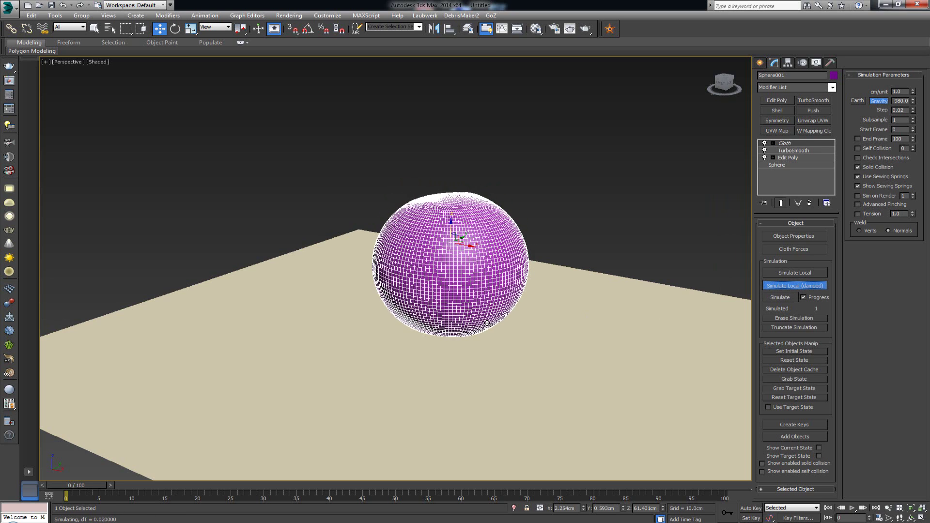
{"action": "middle_click_drag", "start_coordinate": [515, 374], "coordinate": [519, 358], "text": "alt"}
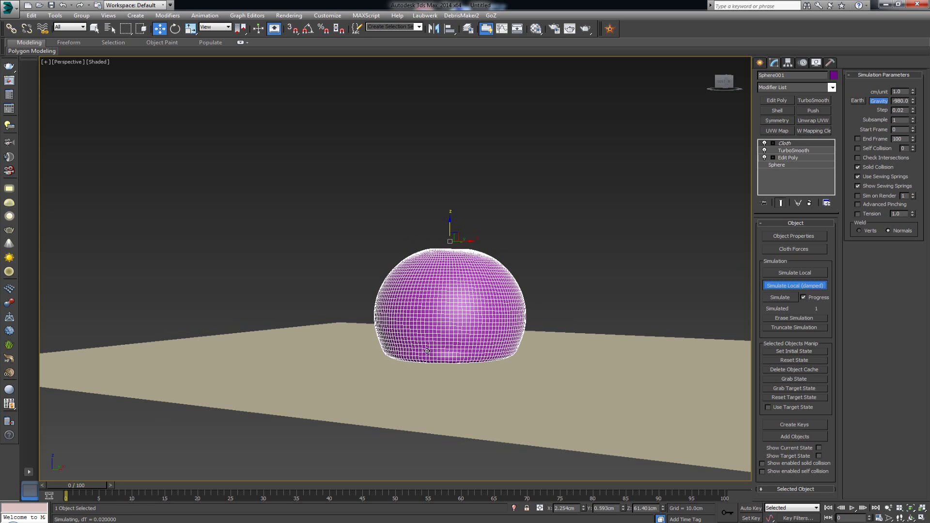
{"action": "middle_click_drag", "start_coordinate": [516, 333], "coordinate": [499, 349], "text": "alt"}
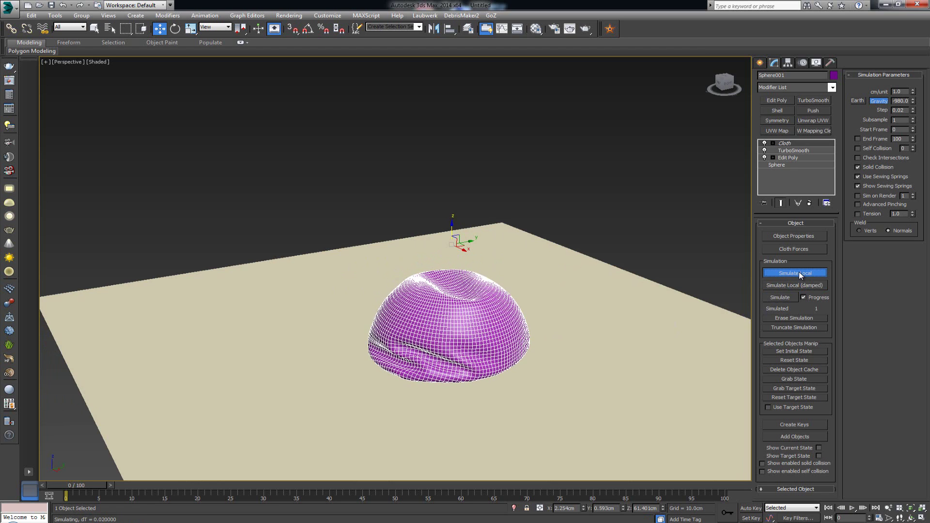
Inspect the cloth folds with the sphere deselected, then reselect it and stop the local simulation
{"action": "left_click", "coordinate": [623, 248]}
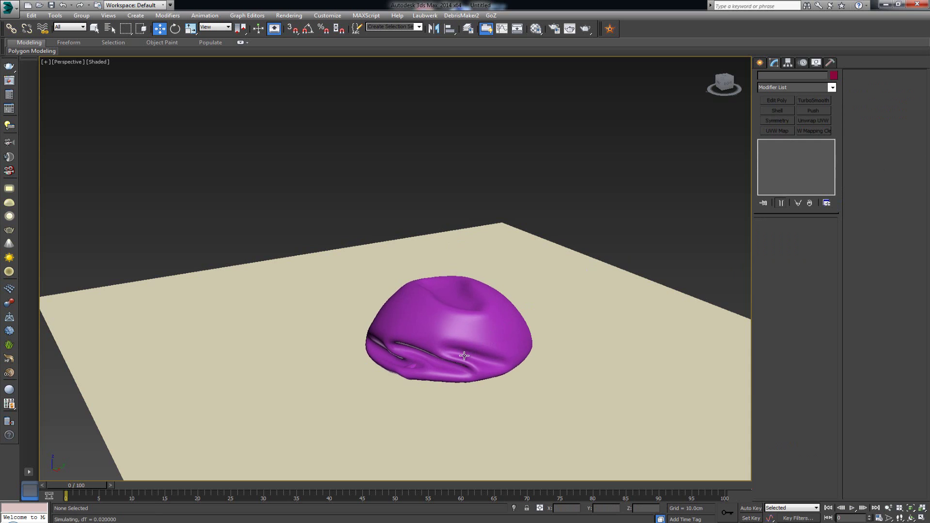
{"action": "scroll", "coordinate": [458, 366], "scroll_direction": "up", "scroll_amount": 3}
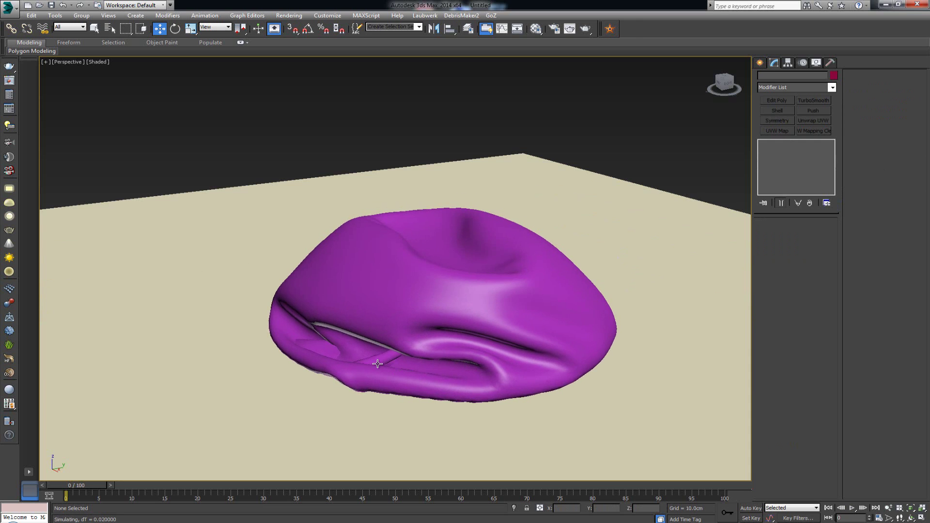
{"action": "left_click", "coordinate": [472, 331]}
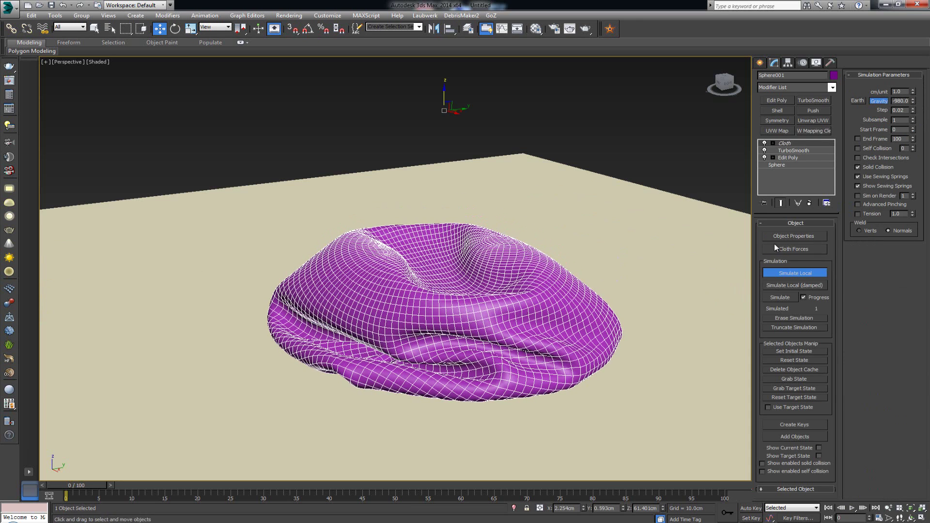
{"action": "left_click", "coordinate": [799, 274]}
Set Sphere001's cloth pressure to 6.0 and run the local simulation for a short while
{"action": "left_click", "coordinate": [800, 238]}
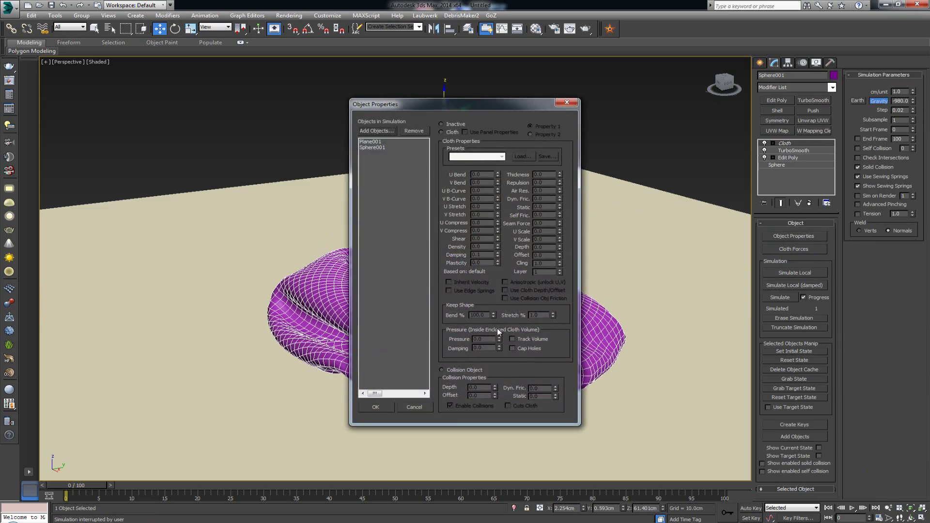
{"action": "left_click", "coordinate": [382, 147]}
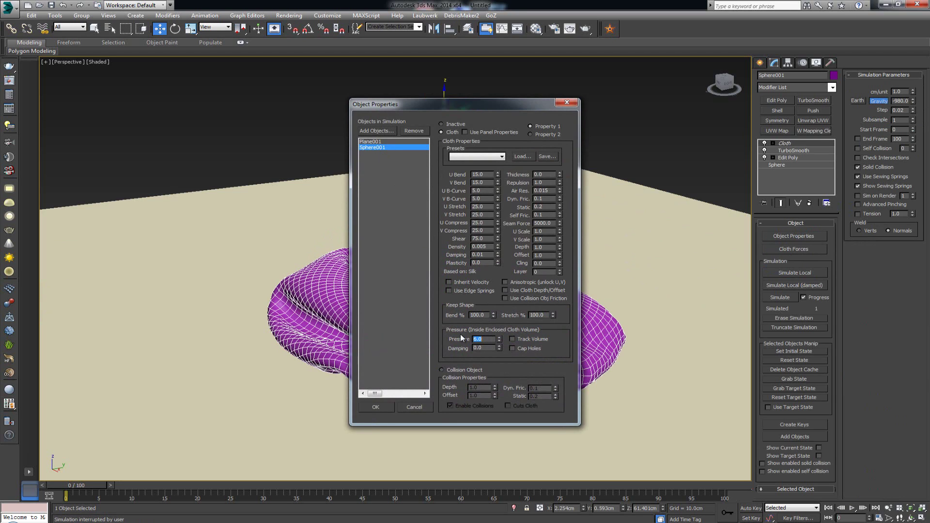
{"action": "left_click", "coordinate": [376, 407]}
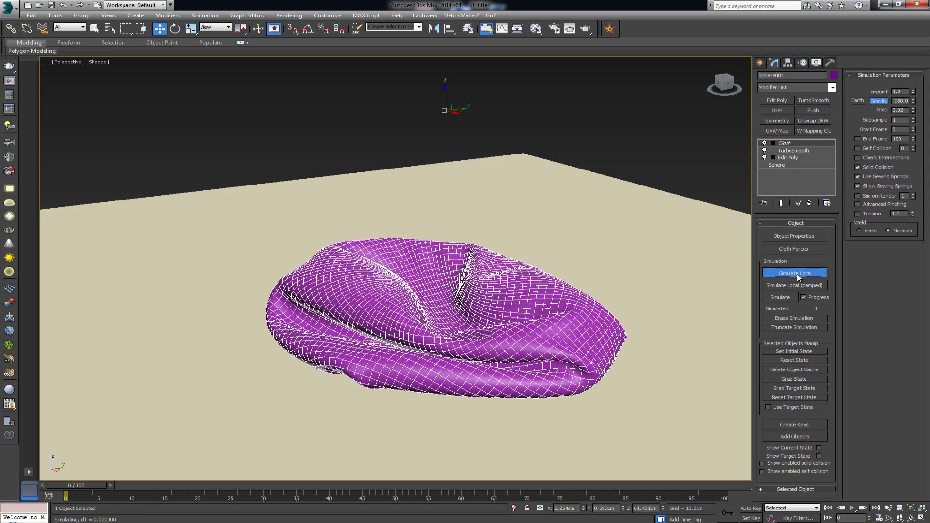
{"action": "left_click", "coordinate": [798, 274]}
Raise Sphere001's cloth pressure to 12.0 and run the local simulation to inflate the bag
{"action": "left_click", "coordinate": [794, 237]}
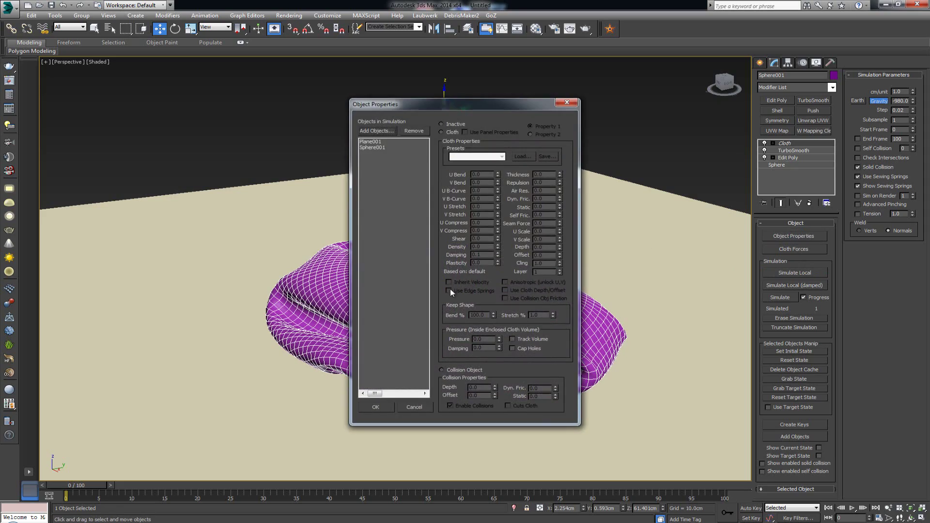
{"action": "left_click", "coordinate": [382, 147]}
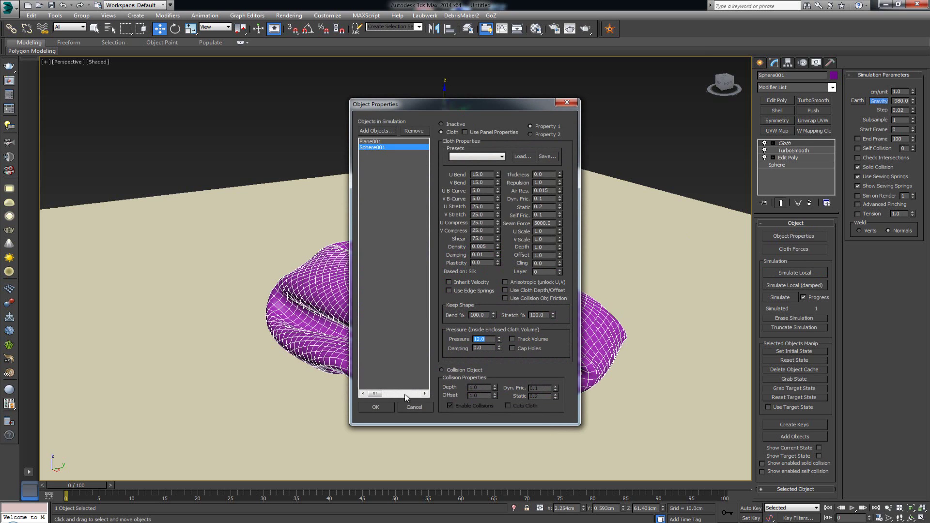
{"action": "left_click", "coordinate": [377, 407]}
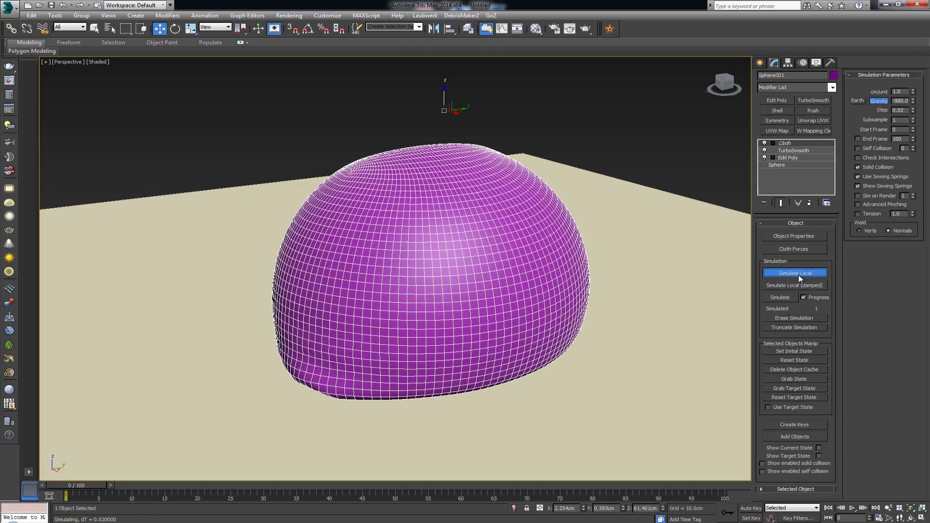
{"action": "left_click", "coordinate": [798, 275]}
Lower Sphere001's cloth pressure and run the undamped local simulation briefly to let the bag sag
{"action": "middle_click_drag", "start_coordinate": [607, 282], "coordinate": [470, 274], "text": "alt"}
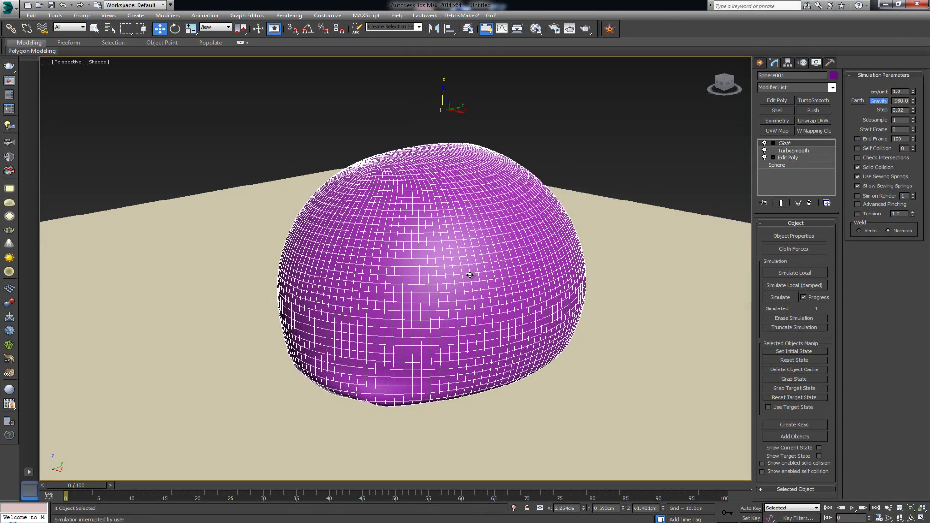
{"action": "left_click", "coordinate": [796, 235]}
{"action": "left_click", "coordinate": [399, 142]}
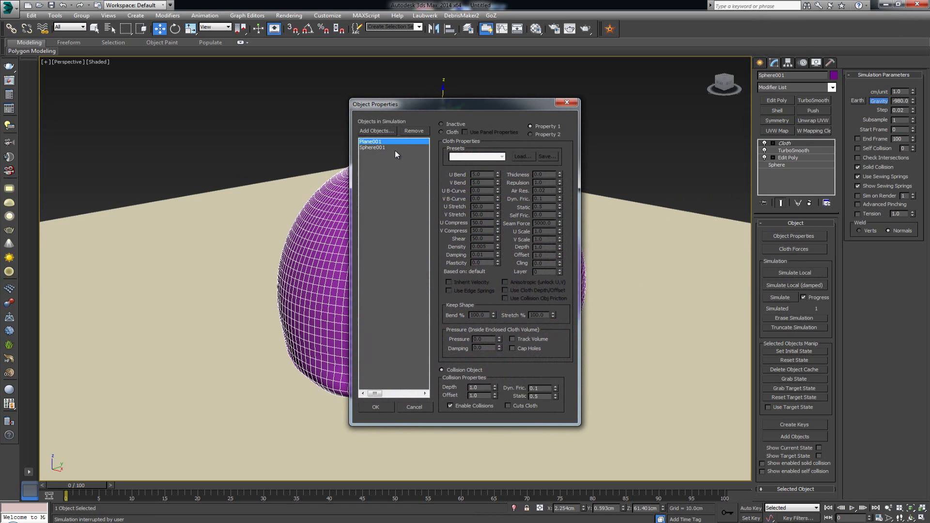
{"action": "left_click", "coordinate": [391, 147]}
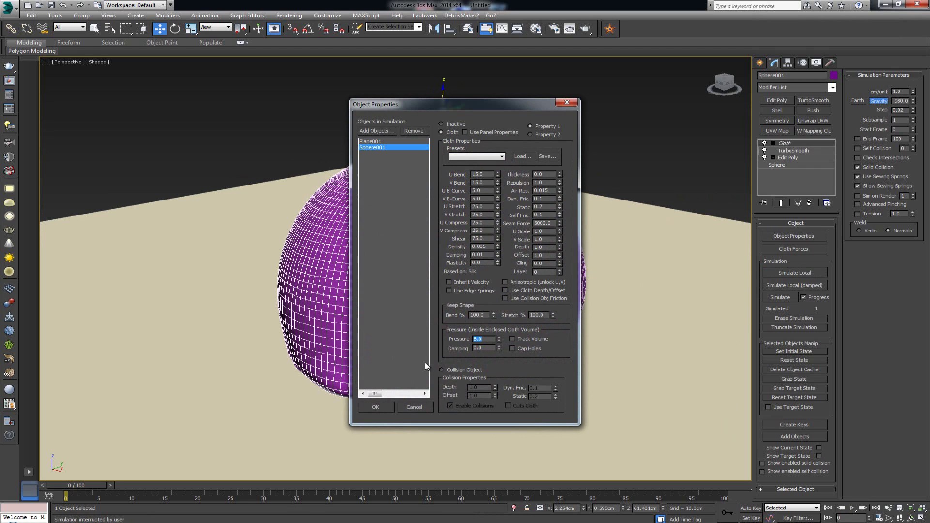
{"action": "left_click", "coordinate": [387, 406]}
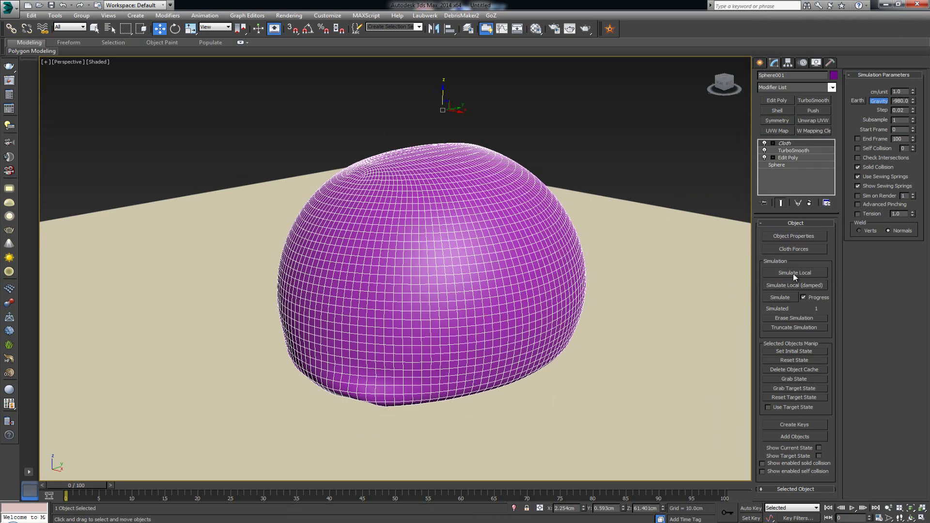
{"action": "left_click", "coordinate": [793, 273]}
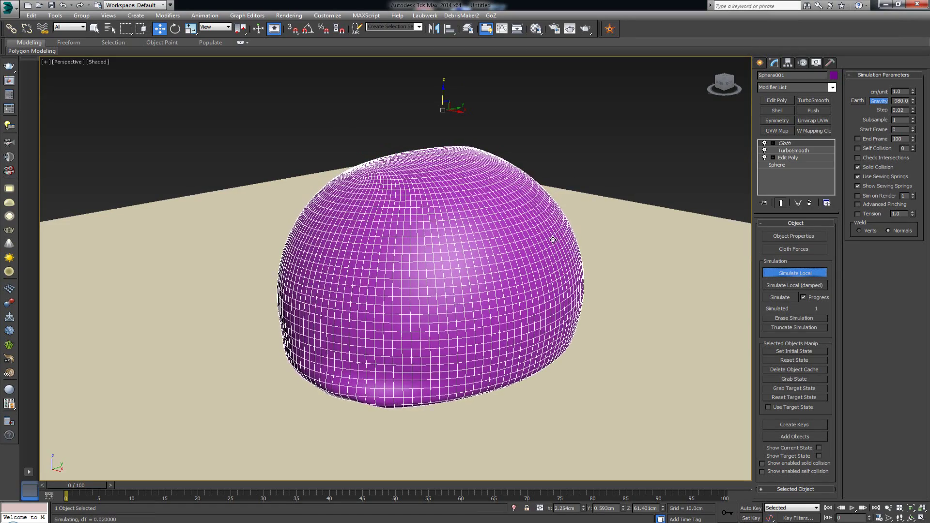
{"action": "left_click", "coordinate": [795, 272]}
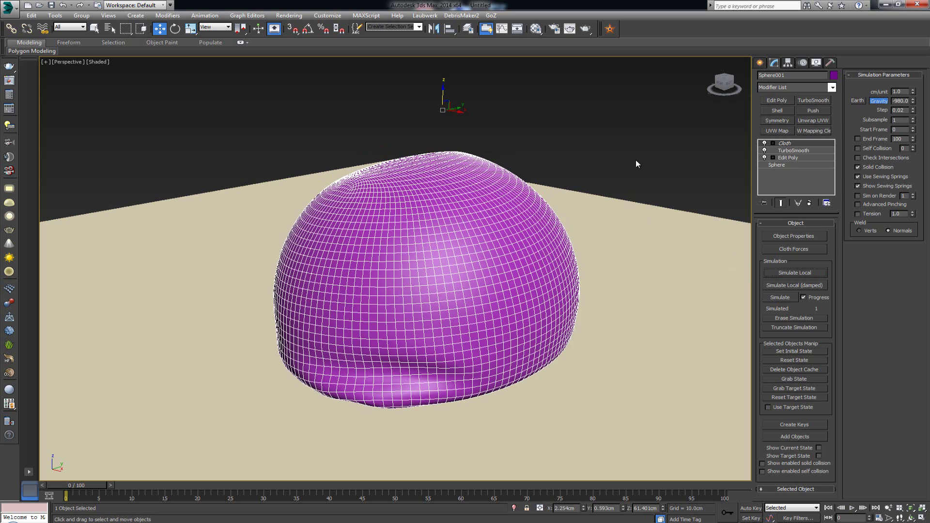
Isolate the simulated Sphere001 from the ground plane and add an Edit Poly modifier above its Cloth modifier
{"action": "left_click", "coordinate": [565, 183]}
{"action": "middle_click_drag", "start_coordinate": [564, 183], "coordinate": [453, 264], "text": "alt"}
{"action": "left_click", "coordinate": [488, 224]}
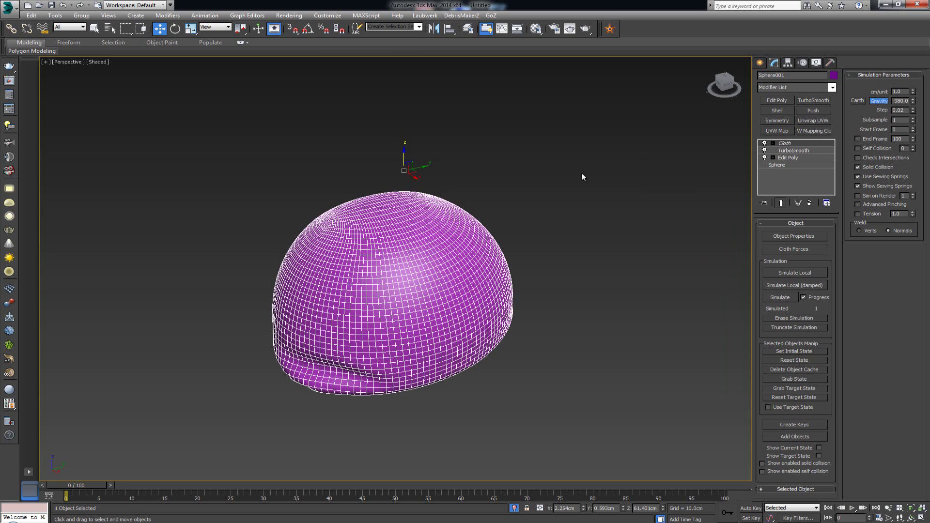
{"action": "left_click", "coordinate": [786, 102]}
{"action": "middle_click_drag", "start_coordinate": [385, 232], "coordinate": [349, 232], "text": "alt"}
Switch to Windows Photo Viewer to compare the Bag_Chair03 reference photo with the model, and move the photo out of the way
{"action": "key", "text": "alt+Tab"}
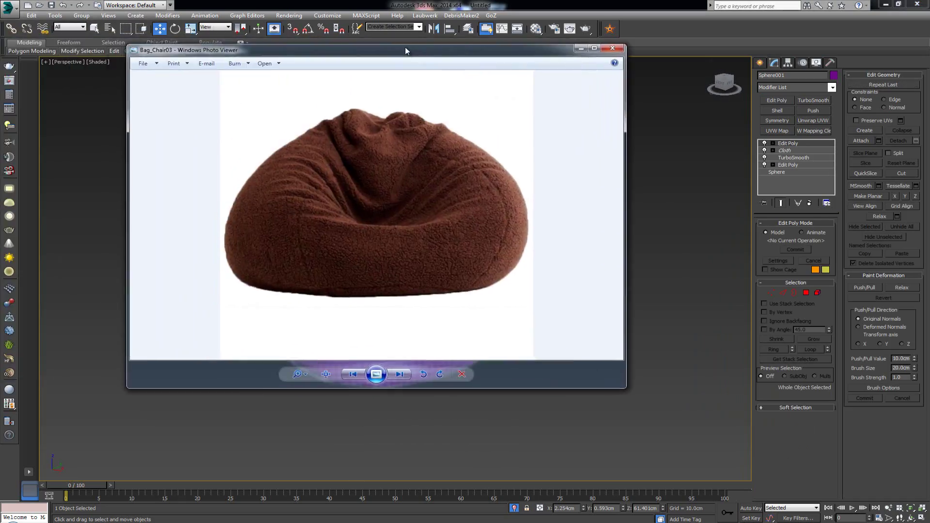
{"action": "left_click_drag", "start_coordinate": [405, 48], "coordinate": [709, 94]}
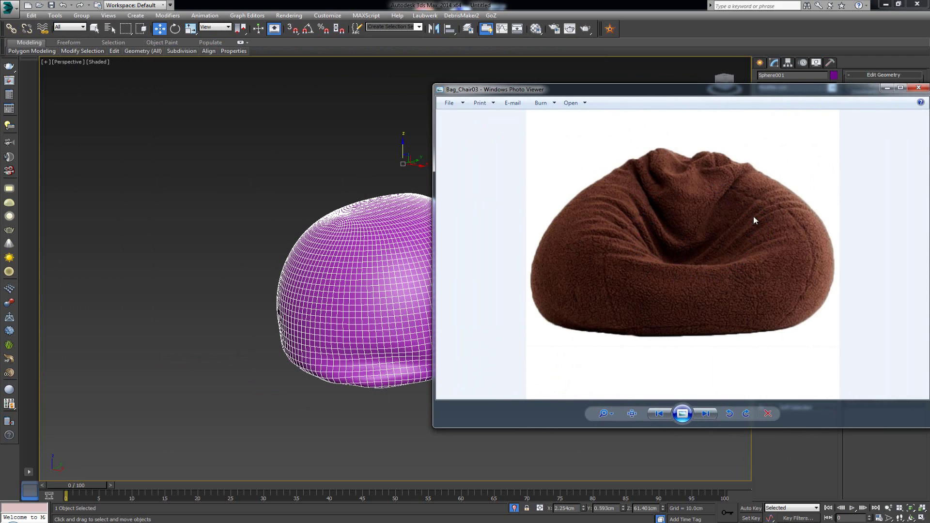
{"action": "left_click_drag", "start_coordinate": [674, 93], "coordinate": [1, 56]}
{"action": "left_click", "coordinate": [7, 419]}
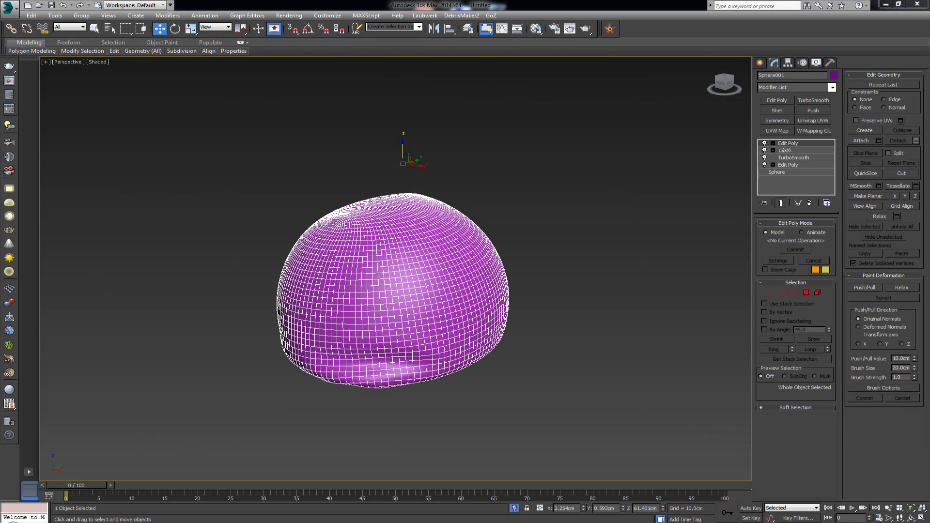
Add an FFD 3x3x3 modifier to Sphere001 and enter its Control Points level
{"action": "middle_click_drag", "start_coordinate": [403, 239], "coordinate": [416, 243]}
{"action": "scroll", "coordinate": [421, 240], "scroll_direction": "up", "scroll_amount": 5}
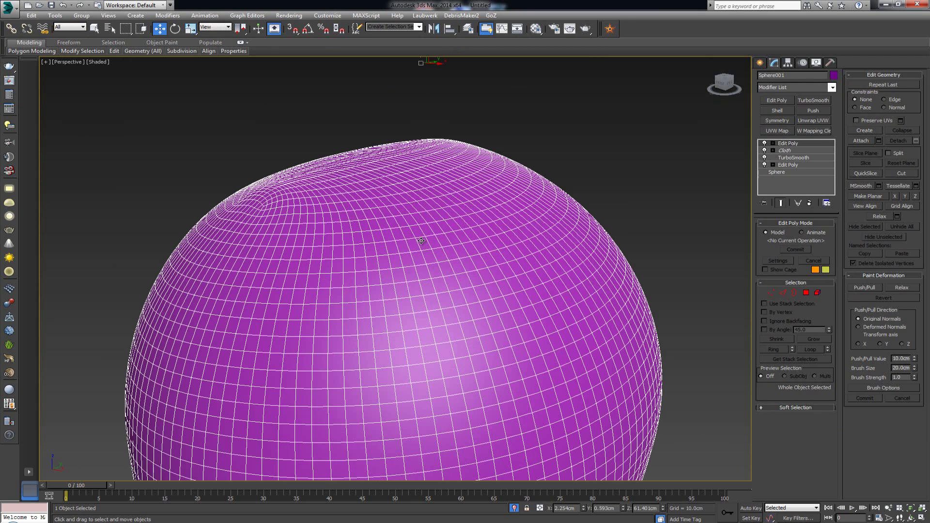
{"action": "left_click", "coordinate": [789, 88]}
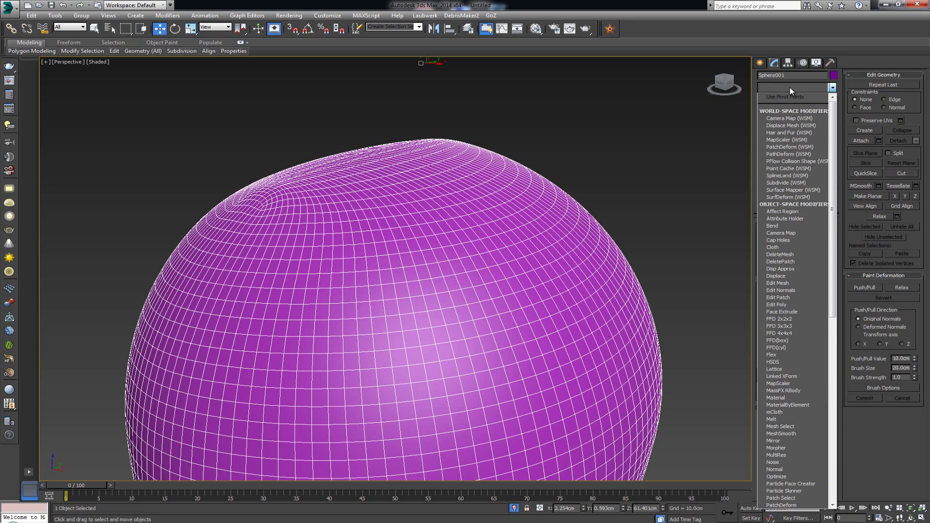
{"action": "left_click", "coordinate": [790, 87]}
{"action": "left_click", "coordinate": [790, 87]}
{"action": "key", "text": "f"}
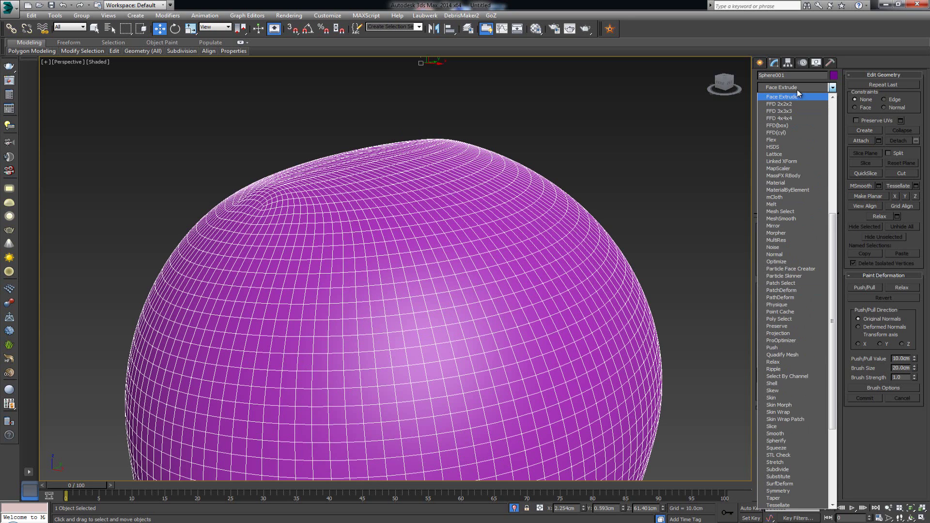
{"action": "left_click", "coordinate": [793, 117]}
{"action": "middle_click_drag", "start_coordinate": [531, 263], "coordinate": [490, 205], "text": "alt"}
{"action": "left_click", "coordinate": [789, 144]}
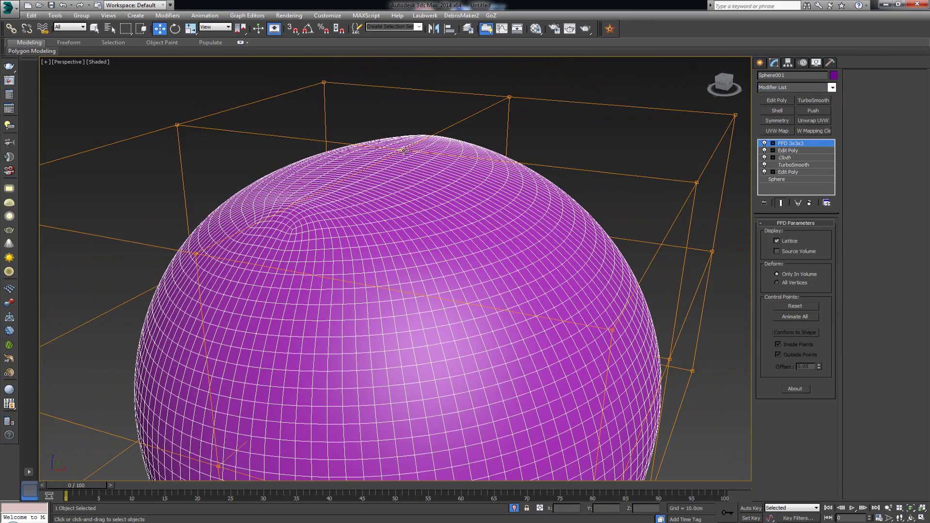
{"action": "left_click", "coordinate": [773, 144]}
{"action": "left_click", "coordinate": [786, 151]}
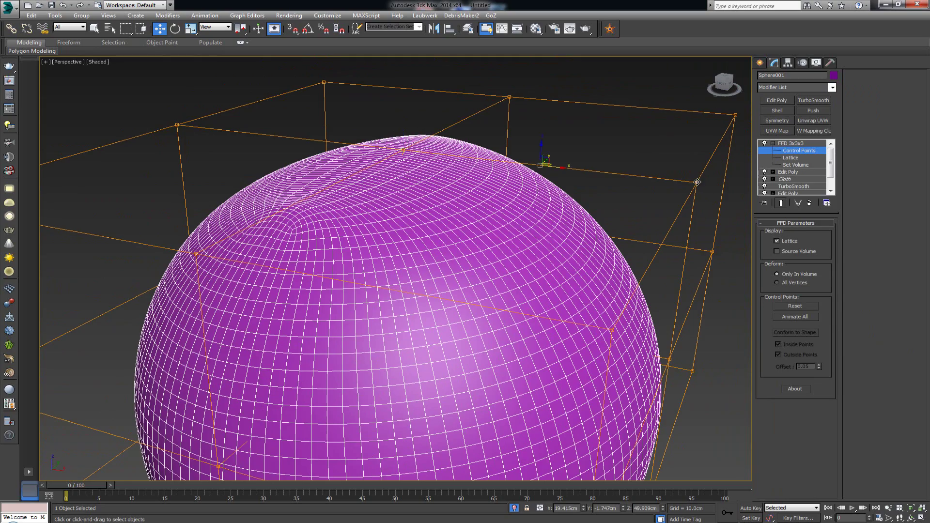
Lower the lattice's top-centre and top front-middle control points about 23 cm, and shift the front one further down
{"action": "left_click_drag", "start_coordinate": [539, 154], "coordinate": [559, 333]}
{"action": "middle_click_drag", "start_coordinate": [657, 403], "coordinate": [635, 386], "text": "alt"}
{"action": "left_click_drag", "start_coordinate": [529, 304], "coordinate": [624, 343]}
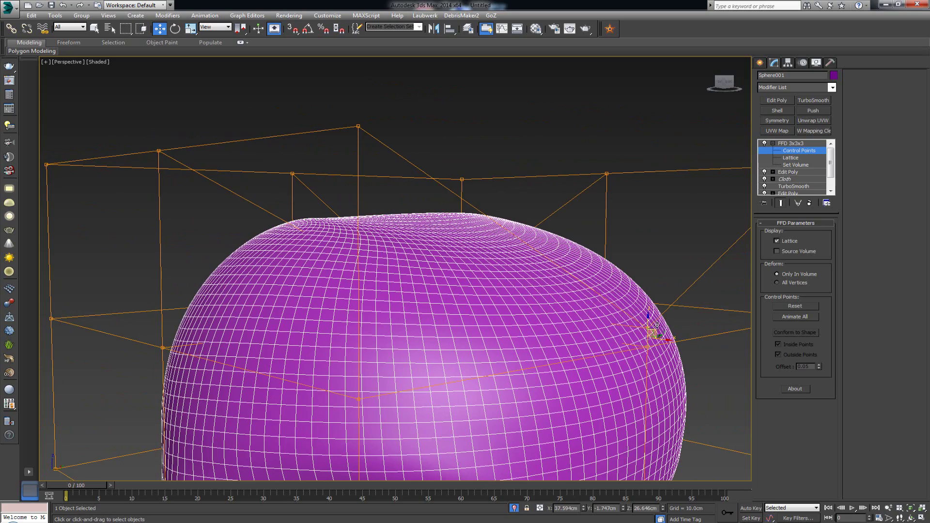
{"action": "left_click_drag", "start_coordinate": [653, 329], "coordinate": [512, 429]}
Lower the FFD lattice's top-centre control point about 30 cm to dent the seat of the bag
{"action": "scroll", "coordinate": [512, 429], "scroll_direction": "down", "scroll_amount": 5}
{"action": "middle_click_drag", "start_coordinate": [536, 407], "coordinate": [521, 322], "text": "alt"}
{"action": "scroll", "coordinate": [543, 391], "scroll_direction": "up", "scroll_amount": 5}
{"action": "key", "text": "F3"}
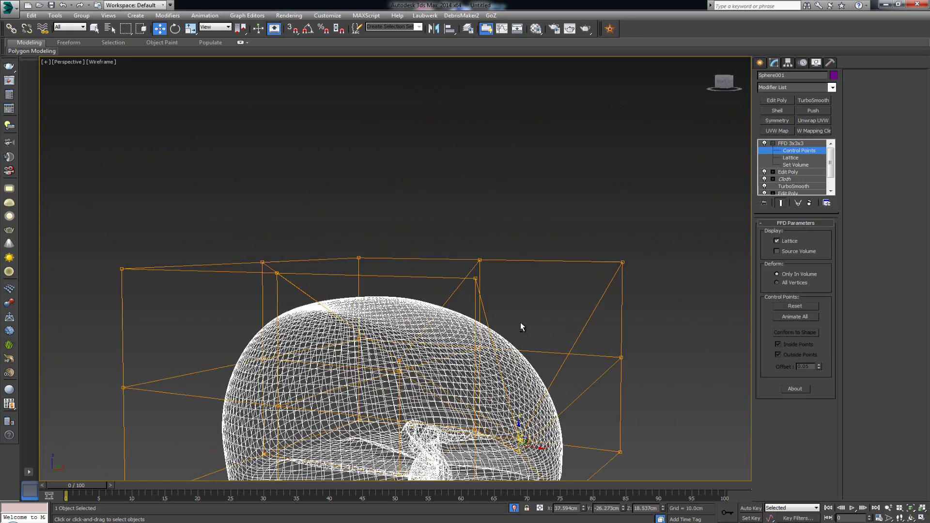
{"action": "key", "text": "F3"}
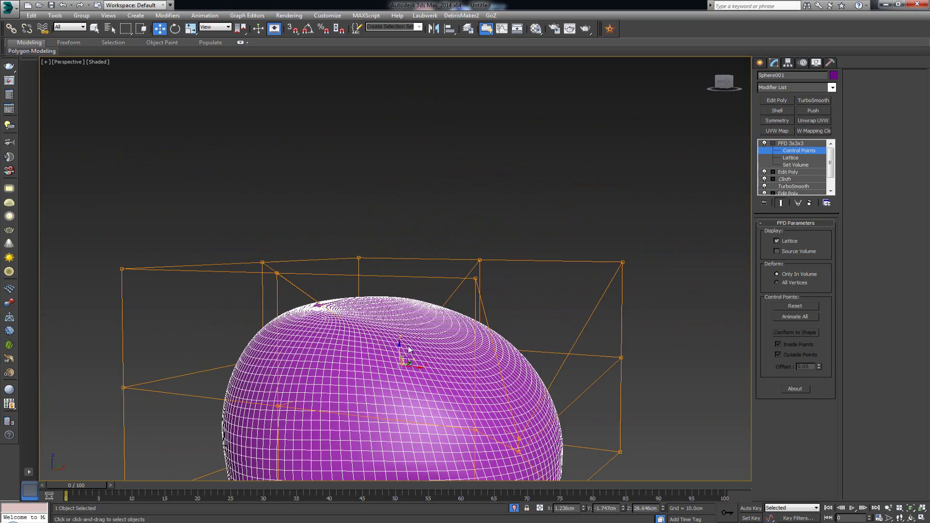
{"action": "left_click_drag", "start_coordinate": [402, 361], "coordinate": [400, 473]}
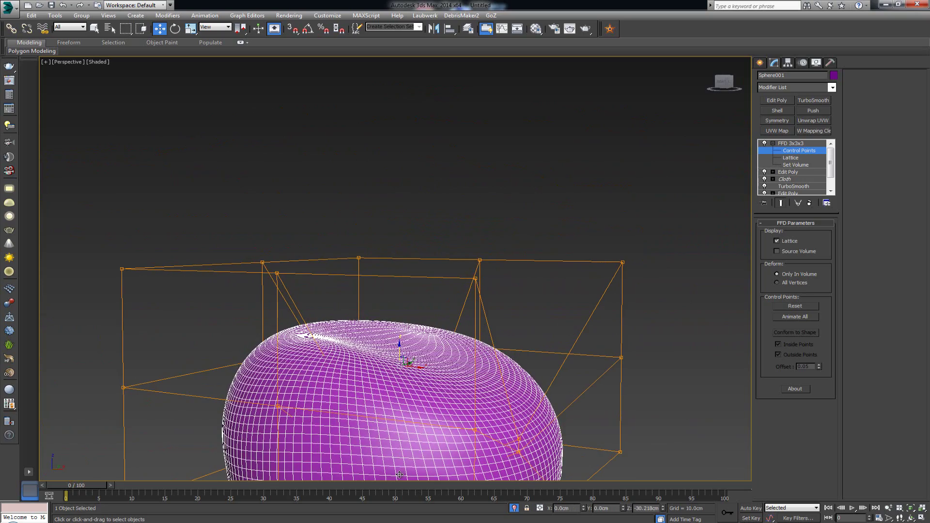
{"action": "key", "text": "ctrl+z"}
Raise the lattice's rear and side-middle top control points about 17 cm, and check the deformed bag in wireframe and shaded display
{"action": "middle_click_drag", "start_coordinate": [475, 368], "coordinate": [428, 331], "text": "alt"}
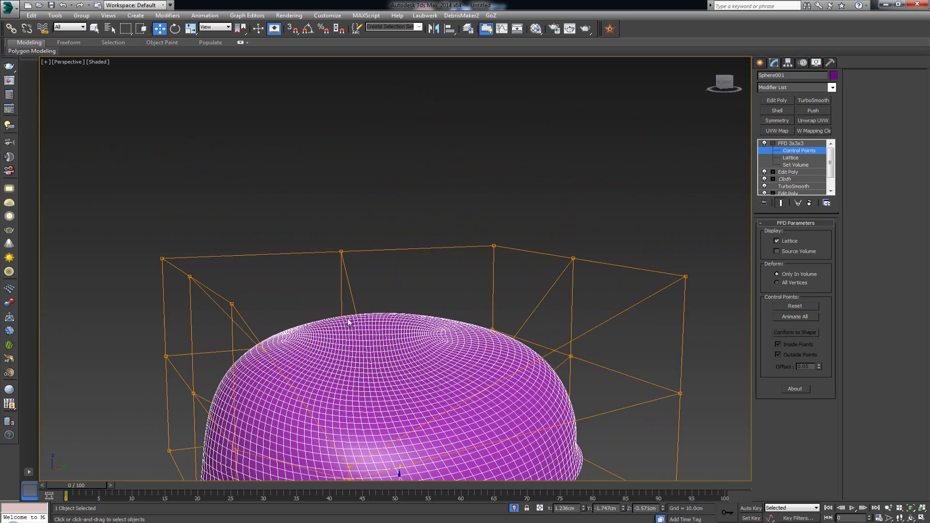
{"action": "left_click_drag", "start_coordinate": [325, 262], "coordinate": [324, 262]}
{"action": "left_click_drag", "start_coordinate": [153, 239], "coordinate": [208, 280]}
{"action": "left_click_drag", "start_coordinate": [364, 239], "coordinate": [372, 170]}
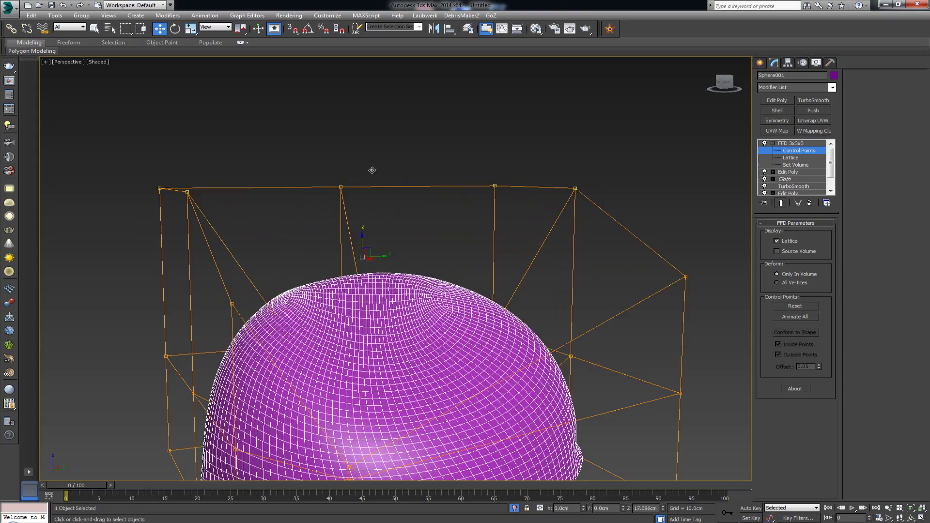
{"action": "left_click", "coordinate": [406, 154]}
{"action": "middle_click_drag", "start_coordinate": [406, 154], "coordinate": [363, 278], "text": "alt"}
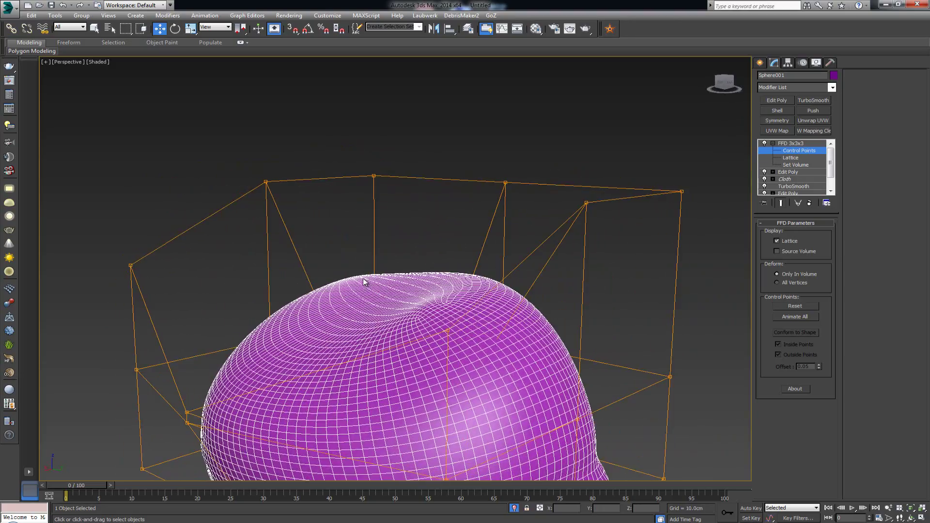
{"action": "key", "text": "F3"}
{"action": "middle_click_drag", "start_coordinate": [401, 389], "coordinate": [450, 359], "text": "alt"}
{"action": "middle_click_drag", "start_coordinate": [393, 402], "coordinate": [481, 251], "text": "alt"}
{"action": "key", "text": "F3"}
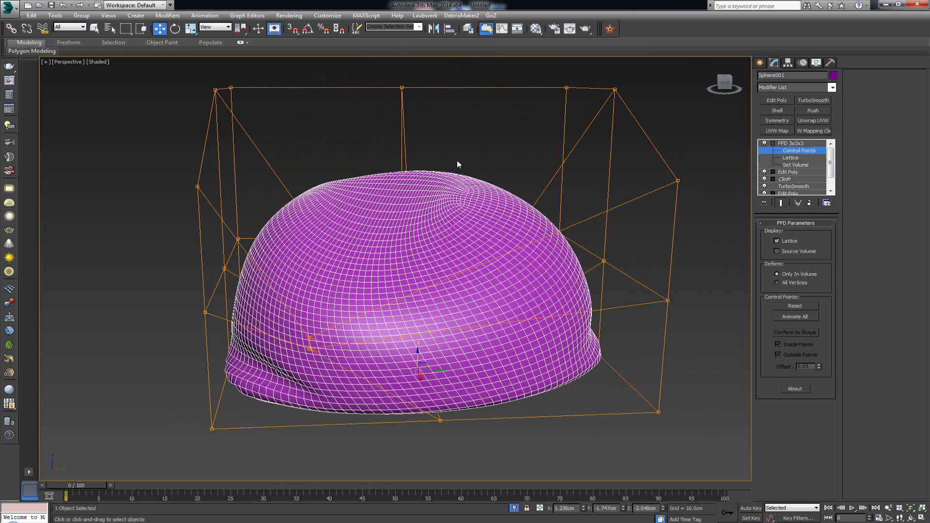
{"action": "middle_click_drag", "start_coordinate": [460, 160], "coordinate": [408, 180], "text": "alt"}
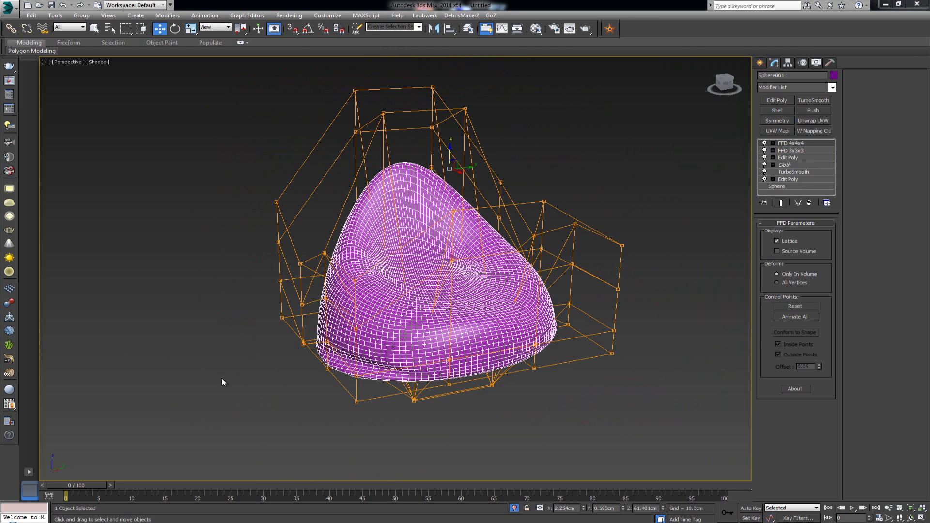
Compare the bag's shape with the FFD 4x4x4 modifier disabled and enabled
{"action": "left_click", "coordinate": [219, 385]}
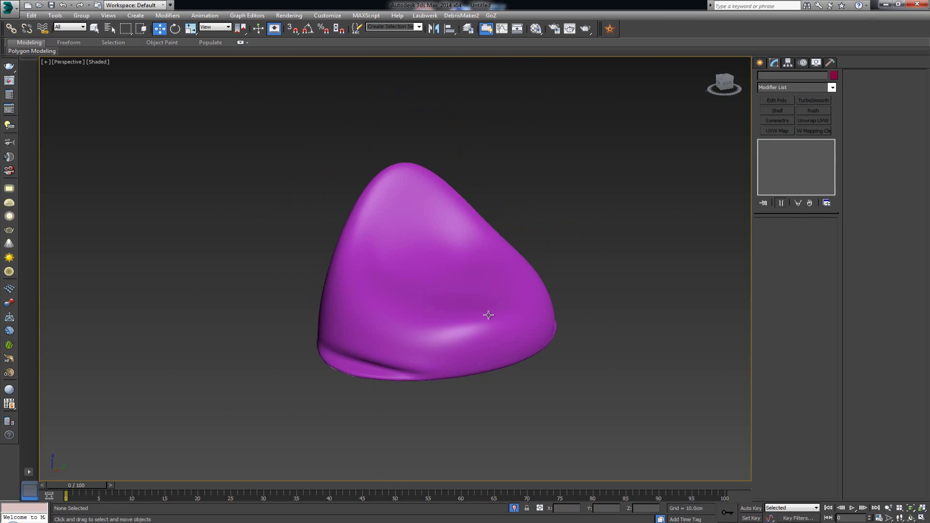
{"action": "key", "text": "ctrl+z"}
{"action": "left_click", "coordinate": [803, 150]}
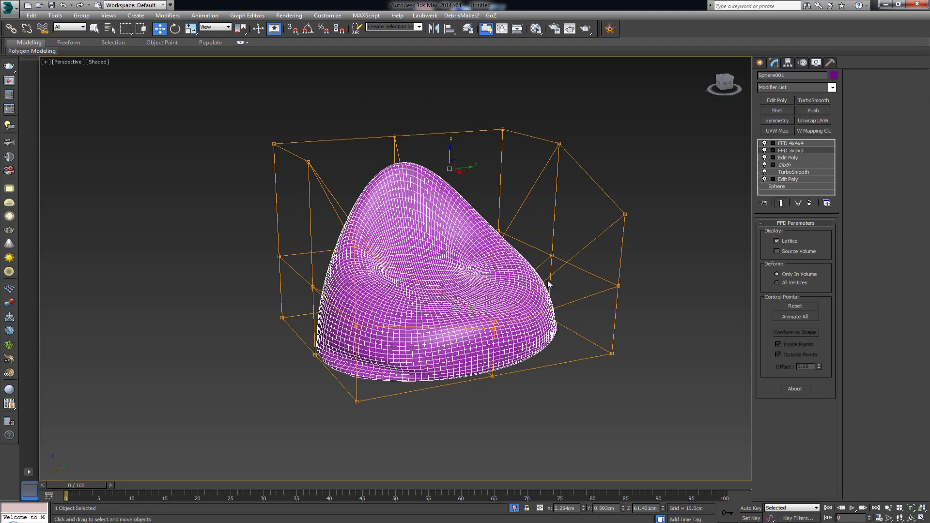
{"action": "left_click", "coordinate": [765, 143]}
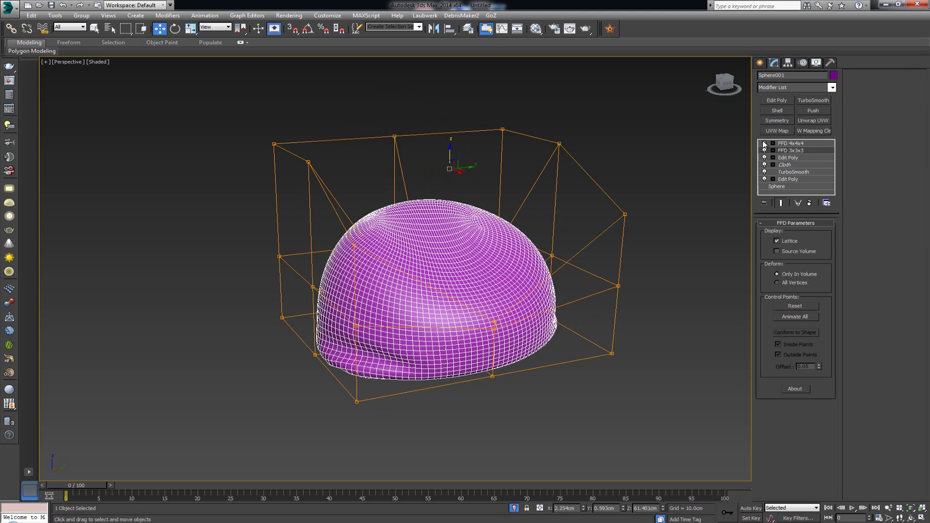
{"action": "left_click", "coordinate": [765, 144]}
{"action": "left_click", "coordinate": [809, 144]}
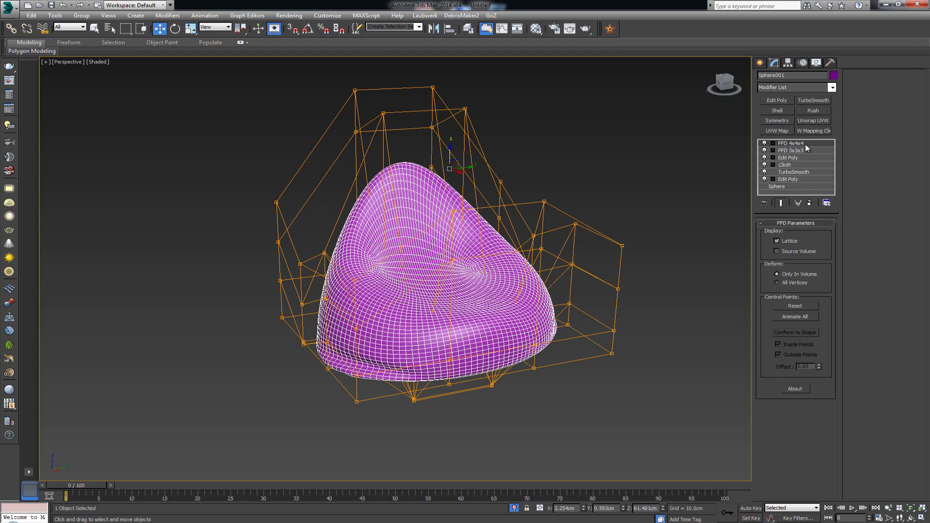
Examine the deselected bag's backrest, seat and base folds from several sides
{"action": "middle_click_drag", "start_coordinate": [483, 220], "coordinate": [516, 204], "text": "alt"}
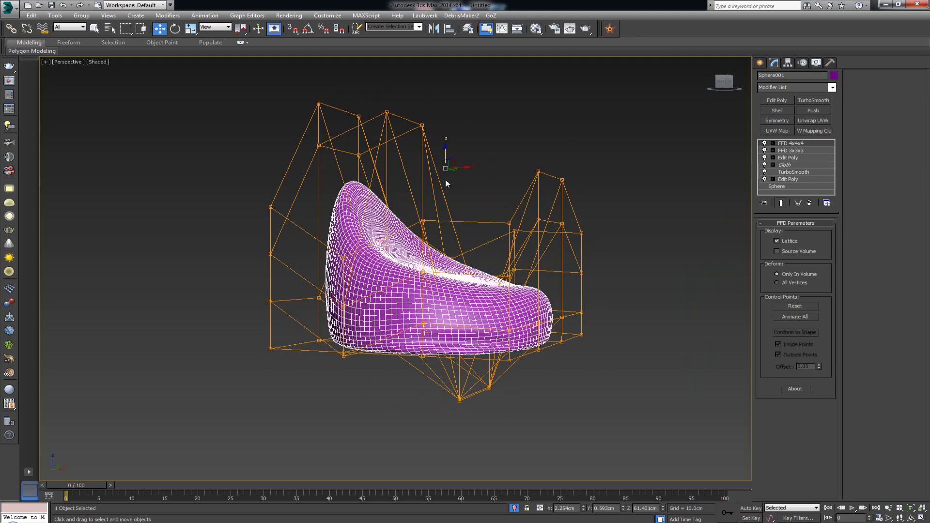
{"action": "middle_click_drag", "start_coordinate": [446, 184], "coordinate": [557, 196], "text": "alt"}
{"action": "left_click", "coordinate": [584, 200]}
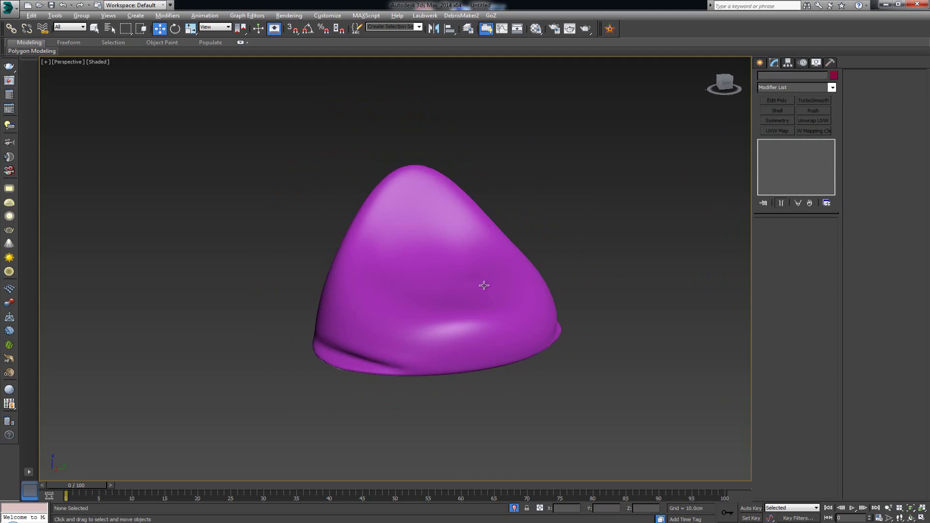
{"action": "middle_click_drag", "start_coordinate": [484, 285], "coordinate": [397, 271], "text": "alt"}
{"action": "middle_click_drag", "start_coordinate": [359, 288], "coordinate": [468, 288], "text": "alt"}
{"action": "scroll", "coordinate": [483, 293], "scroll_direction": "up", "scroll_amount": 5}
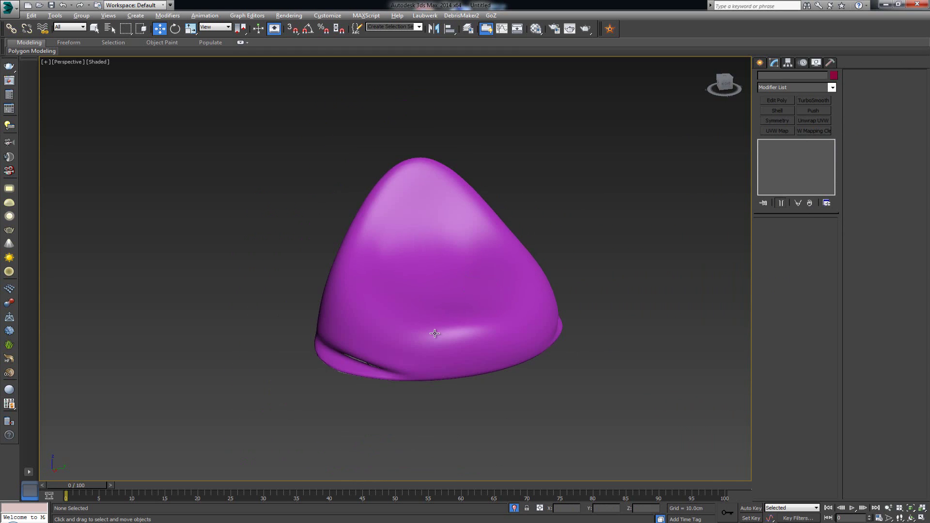
{"action": "middle_click_drag", "start_coordinate": [434, 333], "coordinate": [469, 254], "text": "alt"}
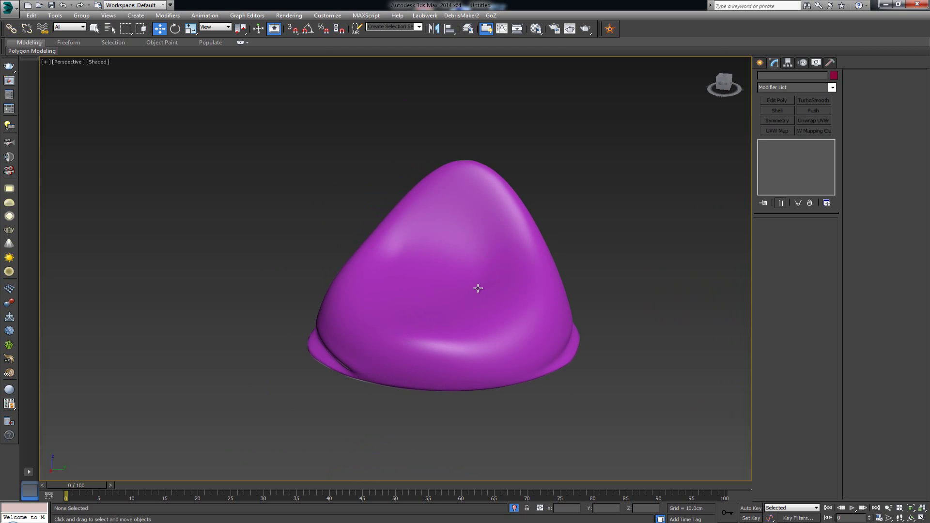
{"action": "scroll", "coordinate": [475, 286], "scroll_direction": "up", "scroll_amount": 3}
{"action": "mouse_move", "coordinate": [475, 287]}
{"action": "middle_mouse_down", "text": "alt"}
{"action": "mouse_move", "coordinate": [506, 277]}
{"action": "mouse_move", "coordinate": [473, 297]}
{"action": "middle_mouse_up", "text": "alt"}
Reselect Sphere001 and add an Edit Poly modifier above FFD 4x4x4
{"action": "left_click", "coordinate": [348, 220]}
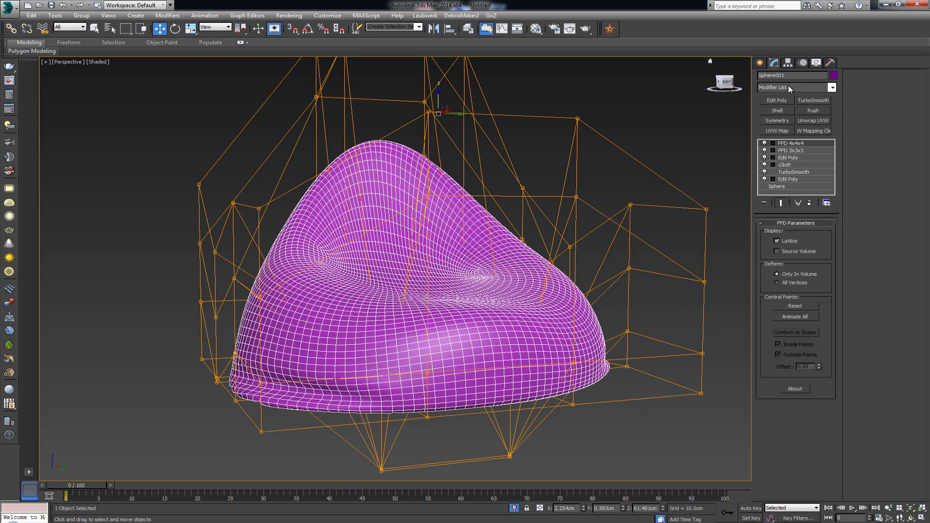
{"action": "left_click", "coordinate": [777, 100]}
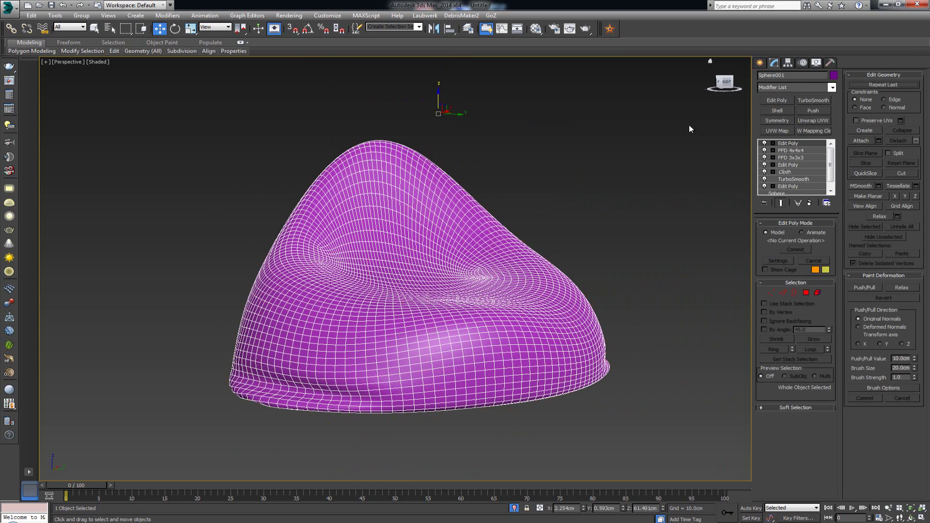
{"action": "mouse_move", "coordinate": [458, 235]}
{"action": "middle_mouse_down", "text": "alt"}
{"action": "mouse_move", "coordinate": [458, 297]}
{"action": "mouse_move", "coordinate": [468, 239]}
{"action": "mouse_move", "coordinate": [465, 246]}
{"action": "middle_mouse_up", "text": "alt"}
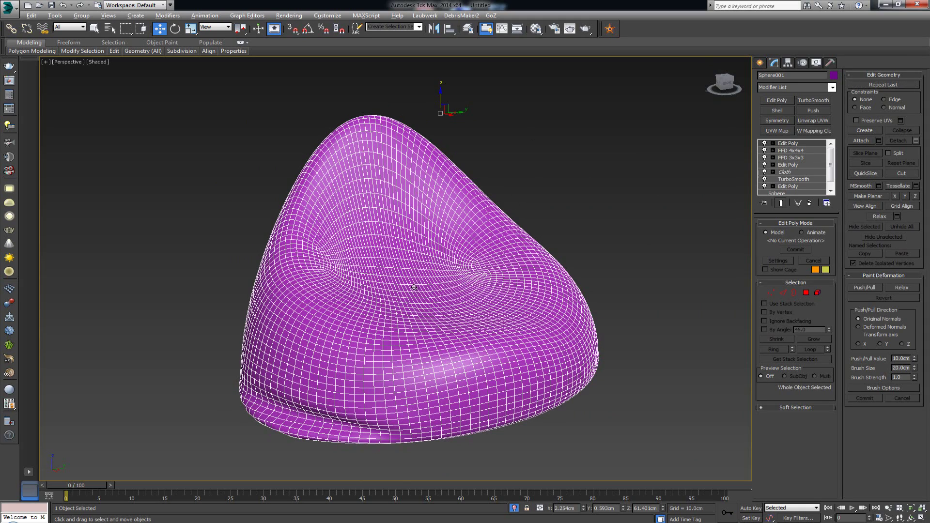
Smooth the pinched folds across the bag's underside with the Paint Deformation Relax brush, using a 20 cm brush size and strength 1.0
{"action": "middle_click_drag", "start_coordinate": [415, 287], "coordinate": [396, 309], "text": "alt"}
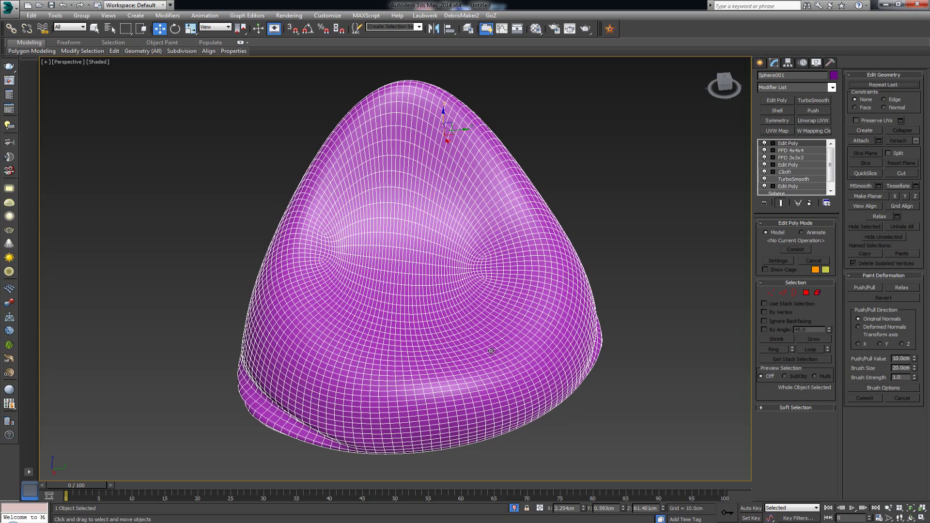
{"action": "middle_click_drag", "start_coordinate": [519, 339], "coordinate": [431, 278], "text": "alt"}
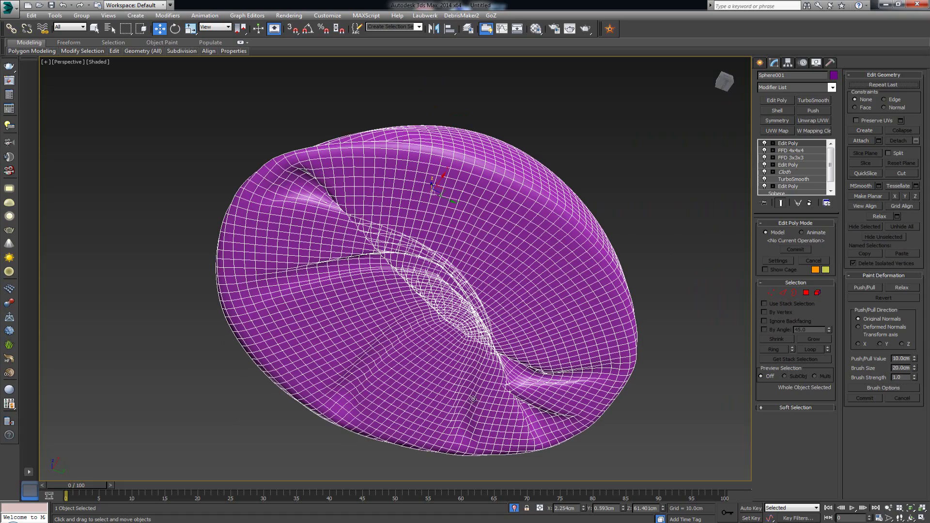
{"action": "middle_click_drag", "start_coordinate": [398, 361], "coordinate": [372, 353], "text": "alt"}
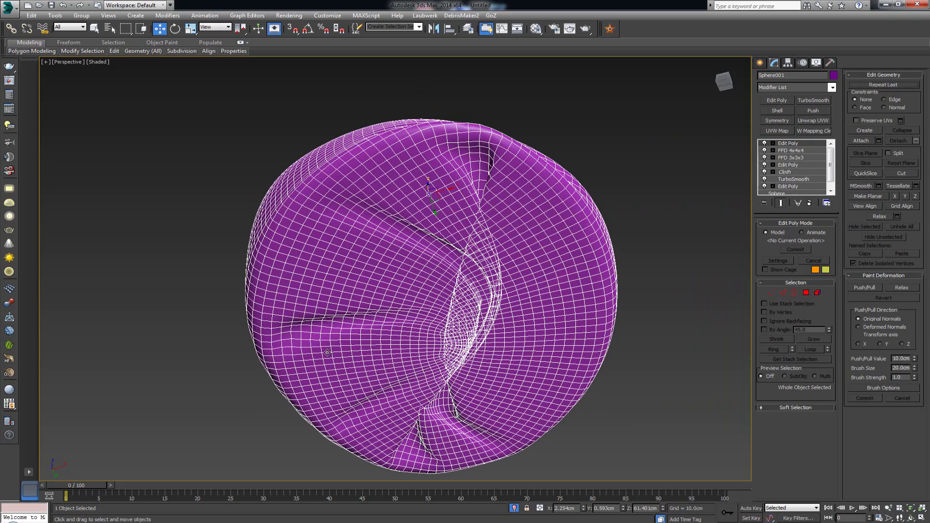
{"action": "middle_click_drag", "start_coordinate": [538, 301], "coordinate": [499, 350], "text": "alt"}
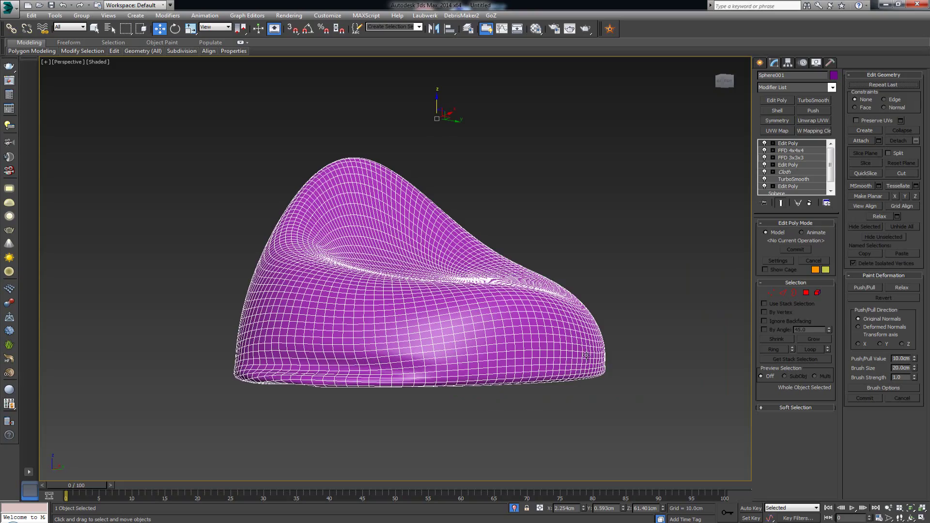
{"action": "middle_click_drag", "start_coordinate": [446, 318], "coordinate": [439, 355], "text": "alt"}
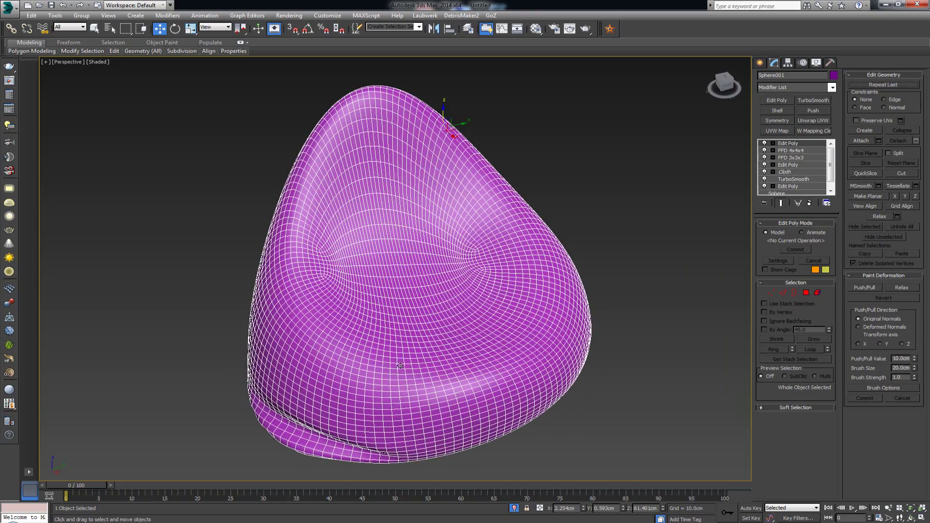
{"action": "middle_click_drag", "start_coordinate": [489, 397], "coordinate": [507, 309], "text": "alt"}
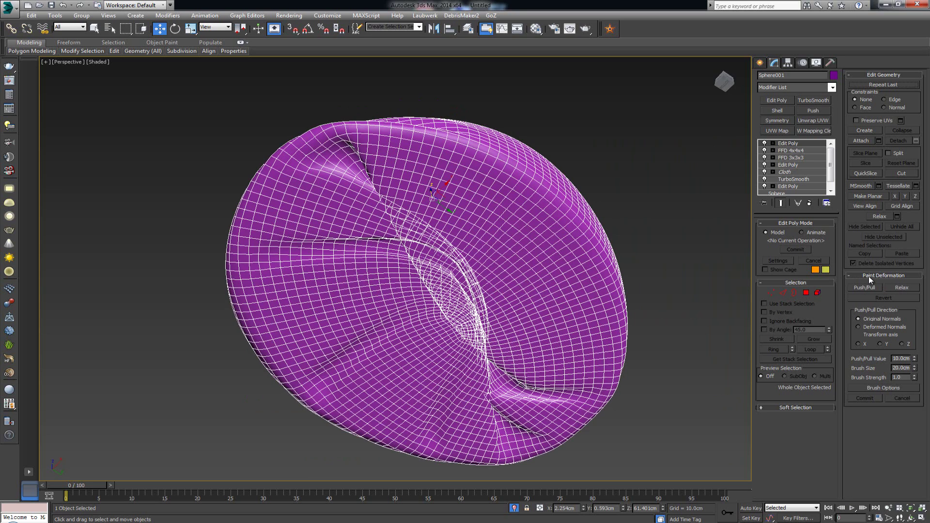
{"action": "left_click", "coordinate": [901, 287]}
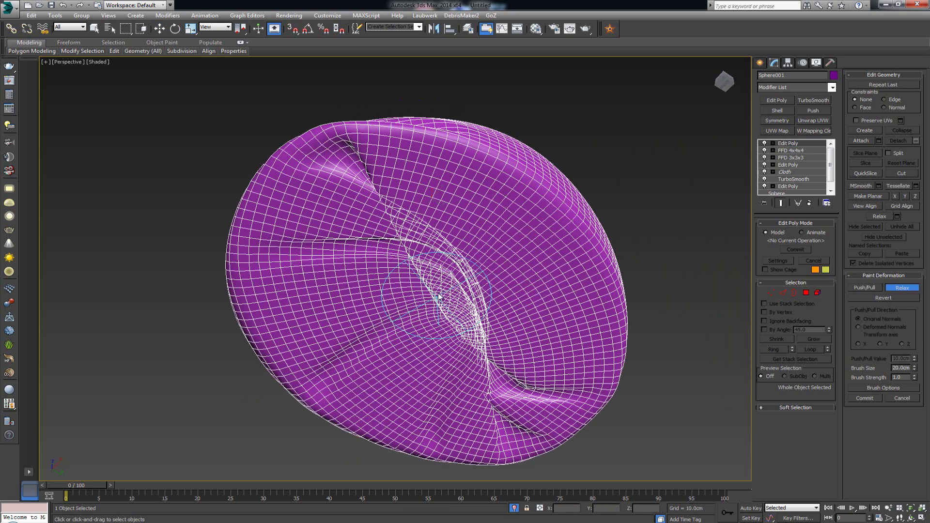
{"action": "mouse_move", "coordinate": [438, 297]}
{"action": "left_mouse_down"}
{"action": "mouse_move", "coordinate": [453, 315]}
{"action": "mouse_move", "coordinate": [383, 194]}
{"action": "mouse_move", "coordinate": [348, 157]}
{"action": "mouse_move", "coordinate": [357, 191]}
{"action": "mouse_move", "coordinate": [346, 213]}
{"action": "mouse_move", "coordinate": [373, 253]}
{"action": "mouse_move", "coordinate": [310, 242]}
{"action": "mouse_move", "coordinate": [402, 291]}
{"action": "mouse_move", "coordinate": [394, 315]}
{"action": "mouse_move", "coordinate": [342, 358]}
{"action": "mouse_move", "coordinate": [512, 423]}
{"action": "mouse_move", "coordinate": [472, 310]}
{"action": "mouse_move", "coordinate": [436, 252]}
{"action": "mouse_move", "coordinate": [451, 291]}
{"action": "mouse_move", "coordinate": [420, 245]}
{"action": "mouse_move", "coordinate": [453, 271]}
{"action": "mouse_move", "coordinate": [378, 188]}
{"action": "mouse_move", "coordinate": [385, 183]}
{"action": "mouse_move", "coordinate": [400, 211]}
{"action": "mouse_move", "coordinate": [371, 183]}
{"action": "mouse_move", "coordinate": [406, 227]}
{"action": "left_mouse_up"}
{"action": "mouse_move", "coordinate": [440, 286]}
{"action": "left_mouse_down"}
{"action": "mouse_move", "coordinate": [416, 224]}
{"action": "mouse_move", "coordinate": [469, 334]}
{"action": "mouse_move", "coordinate": [437, 267]}
{"action": "mouse_move", "coordinate": [401, 228]}
{"action": "mouse_move", "coordinate": [424, 255]}
{"action": "left_mouse_up"}
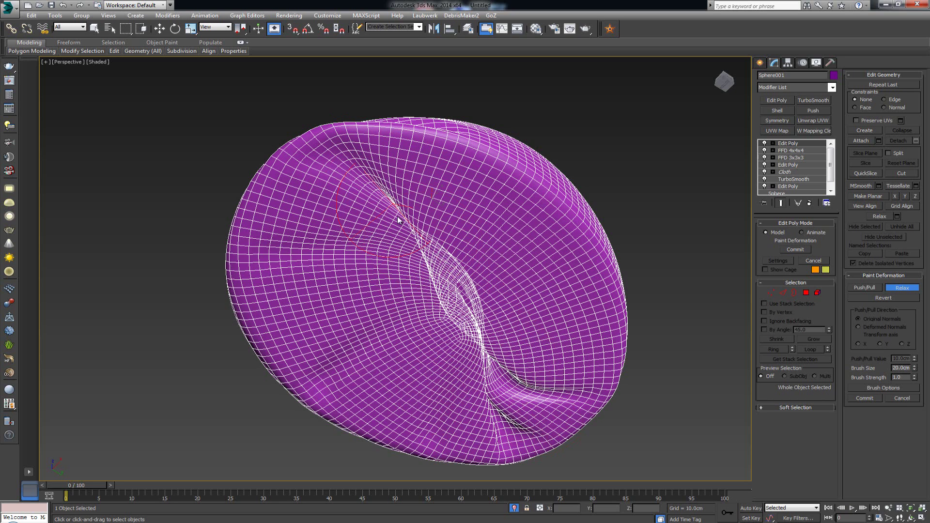
{"action": "mouse_move", "coordinate": [398, 219]}
{"action": "left_mouse_down"}
{"action": "mouse_move", "coordinate": [422, 155]}
{"action": "mouse_move", "coordinate": [363, 174]}
{"action": "mouse_move", "coordinate": [372, 201]}
{"action": "left_mouse_up"}
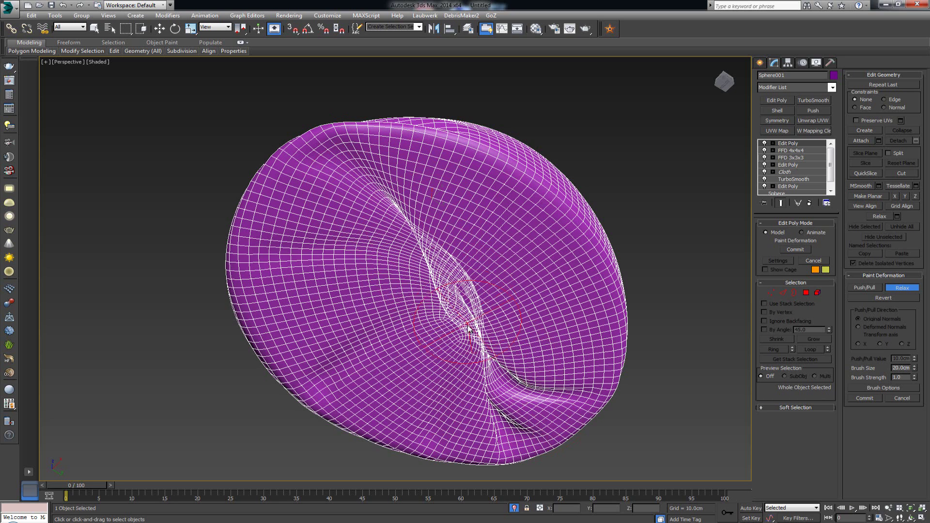
{"action": "mouse_move", "coordinate": [468, 329]}
{"action": "left_mouse_down"}
{"action": "mouse_move", "coordinate": [494, 407]}
{"action": "mouse_move", "coordinate": [523, 431]}
{"action": "mouse_move", "coordinate": [531, 397]}
{"action": "mouse_move", "coordinate": [463, 304]}
{"action": "left_mouse_up"}
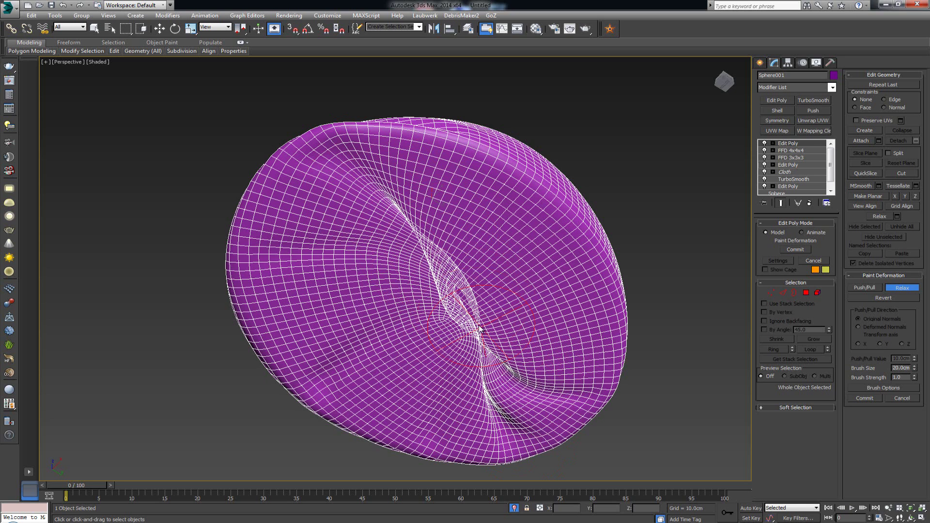
{"action": "mouse_move", "coordinate": [483, 351]}
{"action": "left_mouse_down"}
{"action": "mouse_move", "coordinate": [508, 420]}
{"action": "mouse_move", "coordinate": [484, 365]}
{"action": "left_mouse_up"}
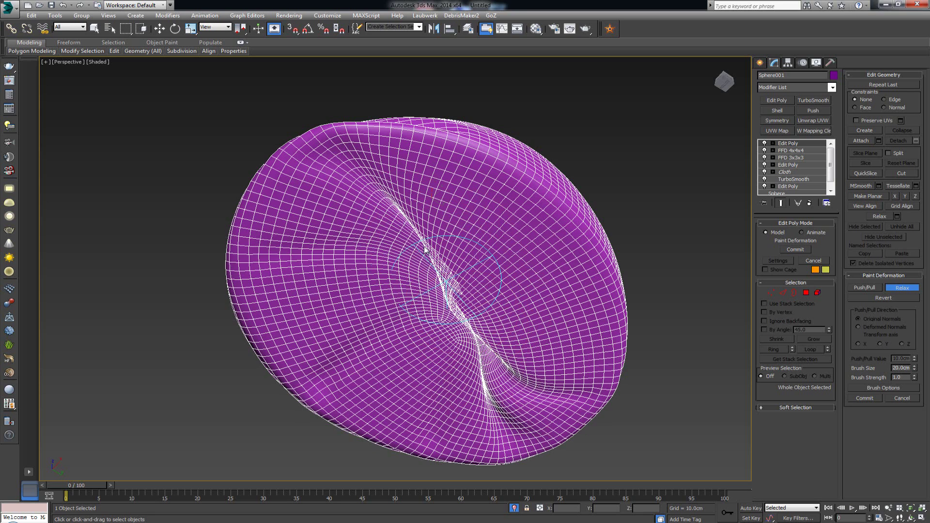
{"action": "mouse_move", "coordinate": [454, 296]}
{"action": "left_mouse_down"}
{"action": "mouse_move", "coordinate": [402, 217]}
{"action": "mouse_move", "coordinate": [456, 332]}
{"action": "mouse_move", "coordinate": [445, 272]}
{"action": "mouse_move", "coordinate": [486, 359]}
{"action": "mouse_move", "coordinate": [454, 333]}
{"action": "mouse_move", "coordinate": [449, 315]}
{"action": "mouse_move", "coordinate": [483, 373]}
{"action": "mouse_move", "coordinate": [479, 345]}
{"action": "mouse_move", "coordinate": [510, 413]}
{"action": "mouse_move", "coordinate": [499, 345]}
{"action": "left_mouse_up"}
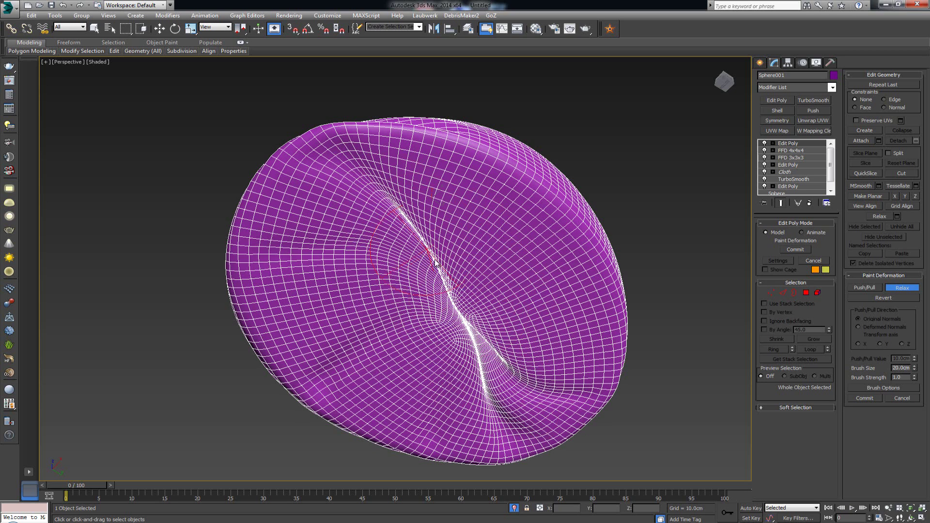
{"action": "mouse_move", "coordinate": [409, 219]}
{"action": "left_mouse_down"}
{"action": "mouse_move", "coordinate": [363, 114]}
{"action": "mouse_move", "coordinate": [333, 177]}
{"action": "mouse_move", "coordinate": [388, 166]}
{"action": "mouse_move", "coordinate": [393, 224]}
{"action": "mouse_move", "coordinate": [423, 237]}
{"action": "left_mouse_up"}
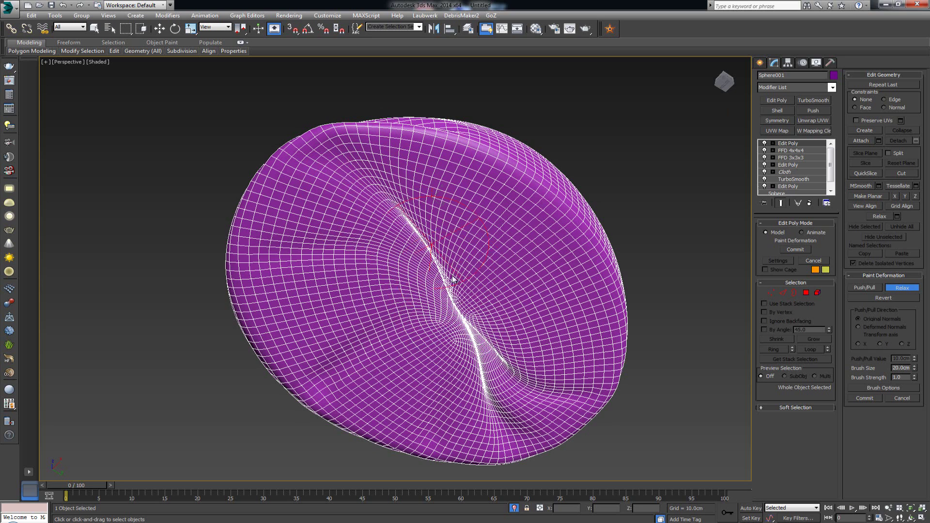
{"action": "mouse_move", "coordinate": [494, 367]}
{"action": "left_mouse_down"}
{"action": "mouse_move", "coordinate": [529, 415]}
{"action": "mouse_move", "coordinate": [513, 385]}
{"action": "mouse_move", "coordinate": [519, 367]}
{"action": "left_mouse_up"}
{"action": "left_click_drag", "start_coordinate": [465, 306], "coordinate": [464, 307]}
{"action": "left_click_drag", "start_coordinate": [397, 202], "coordinate": [395, 188]}
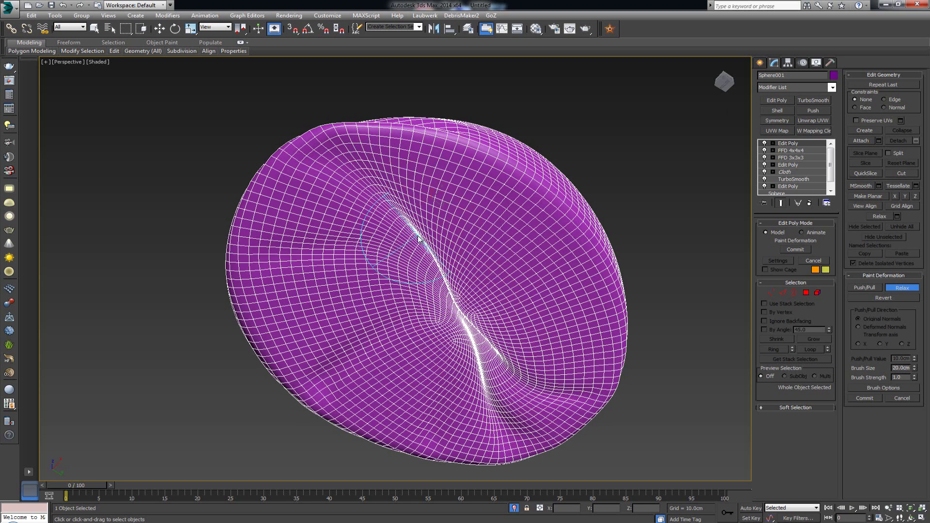
{"action": "mouse_move", "coordinate": [420, 238]}
{"action": "left_mouse_down"}
{"action": "mouse_move", "coordinate": [427, 268]}
{"action": "mouse_move", "coordinate": [420, 248]}
{"action": "left_mouse_up"}
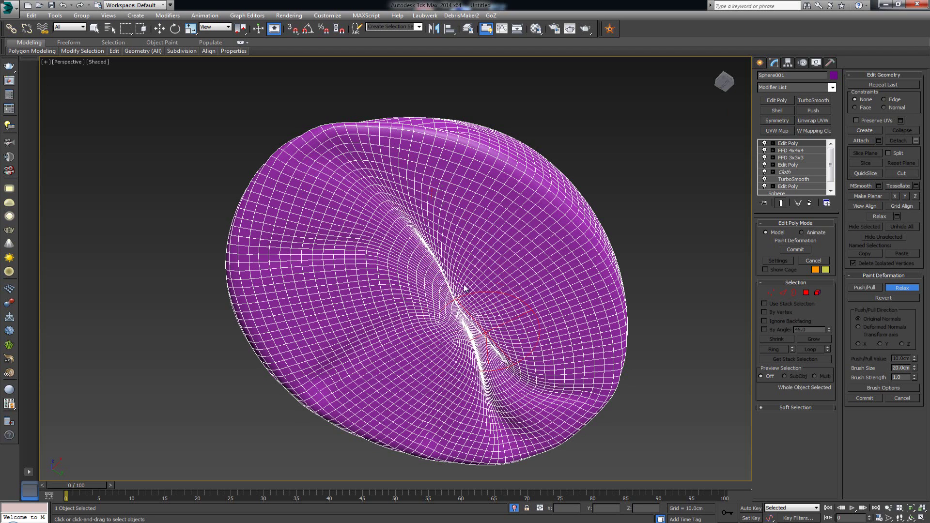
{"action": "mouse_move", "coordinate": [500, 379]}
{"action": "left_mouse_down"}
{"action": "mouse_move", "coordinate": [479, 354]}
{"action": "mouse_move", "coordinate": [477, 334]}
{"action": "mouse_move", "coordinate": [492, 353]}
{"action": "mouse_move", "coordinate": [472, 353]}
{"action": "mouse_move", "coordinate": [492, 377]}
{"action": "left_mouse_up"}
{"action": "left_click_drag", "start_coordinate": [454, 285], "coordinate": [647, 243]}
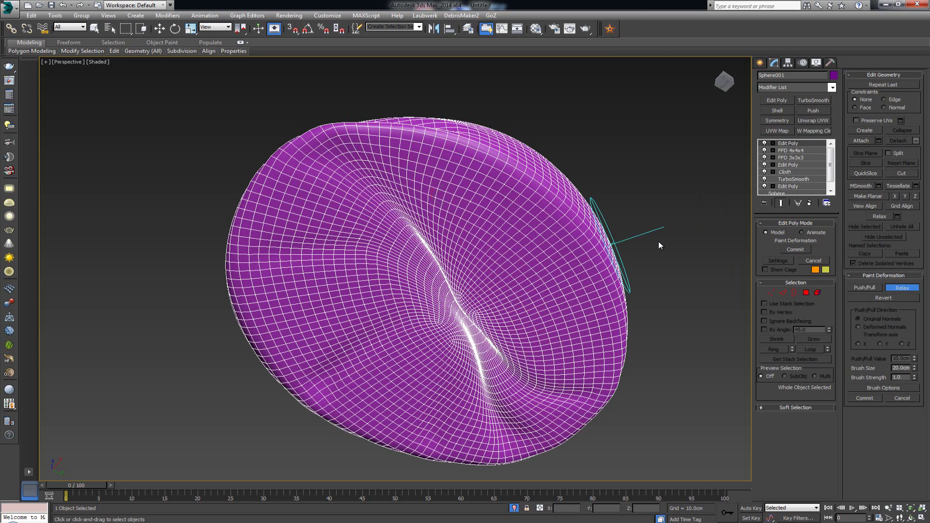
{"action": "mouse_move", "coordinate": [658, 241]}
{"action": "middle_mouse_down", "text": "alt"}
{"action": "mouse_move", "coordinate": [653, 247]}
{"action": "mouse_move", "coordinate": [687, 260]}
{"action": "mouse_move", "coordinate": [684, 277]}
{"action": "mouse_move", "coordinate": [623, 317]}
{"action": "middle_mouse_up", "text": "alt"}
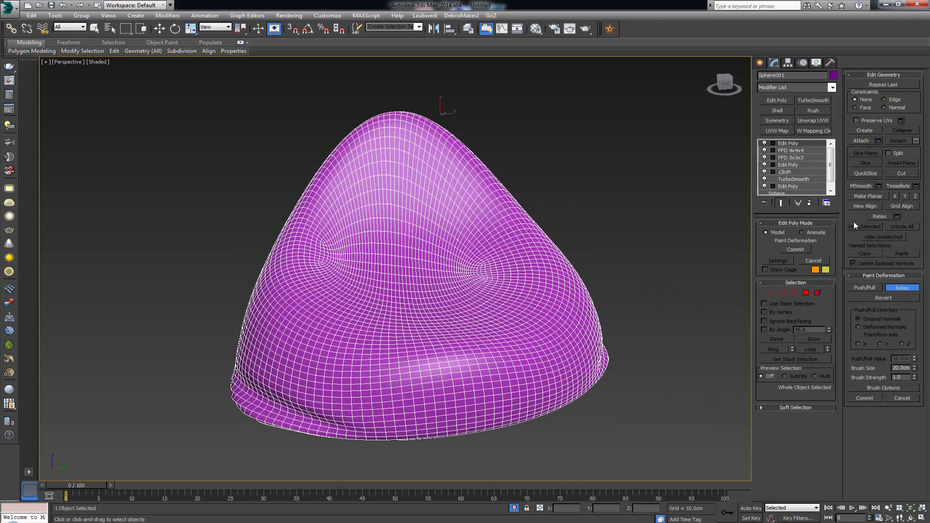
{"action": "key", "text": "w"}
Inspect the relaxed bag without its selection wireframe, and reselect Sphere001
{"action": "left_click", "coordinate": [627, 237]}
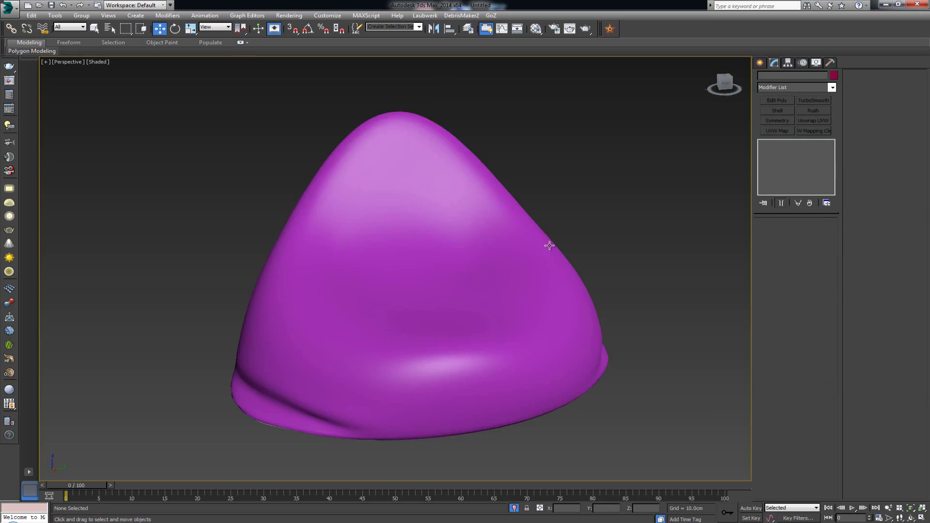
{"action": "mouse_move", "coordinate": [375, 280]}
{"action": "middle_mouse_down", "text": "alt"}
{"action": "mouse_move", "coordinate": [394, 291]}
{"action": "mouse_move", "coordinate": [407, 280]}
{"action": "mouse_move", "coordinate": [368, 278]}
{"action": "middle_mouse_up", "text": "alt"}
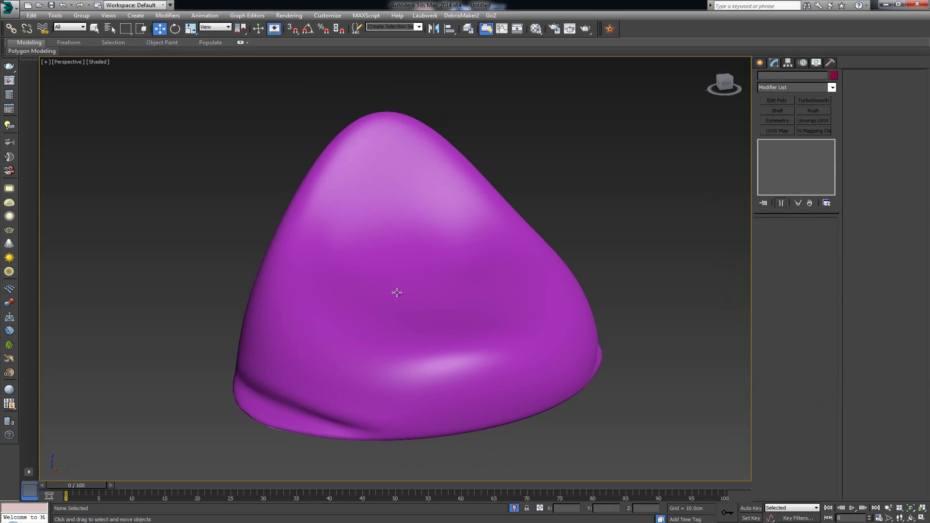
{"action": "left_click", "coordinate": [452, 301]}
{"action": "mouse_move", "coordinate": [474, 323]}
{"action": "middle_mouse_down", "text": "alt"}
{"action": "mouse_move", "coordinate": [379, 324]}
{"action": "mouse_move", "coordinate": [465, 312]}
{"action": "middle_mouse_up", "text": "alt"}
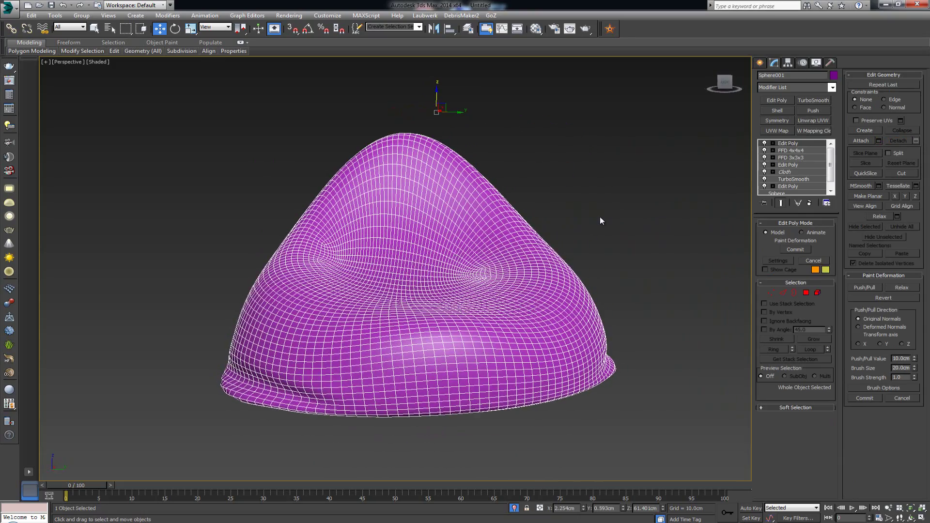
Add a UVW Mapping Clear modifier and an Unwrap UVW modifier on top of Sphere001's stack
{"action": "scroll", "coordinate": [413, 279], "scroll_direction": "up", "scroll_amount": 3}
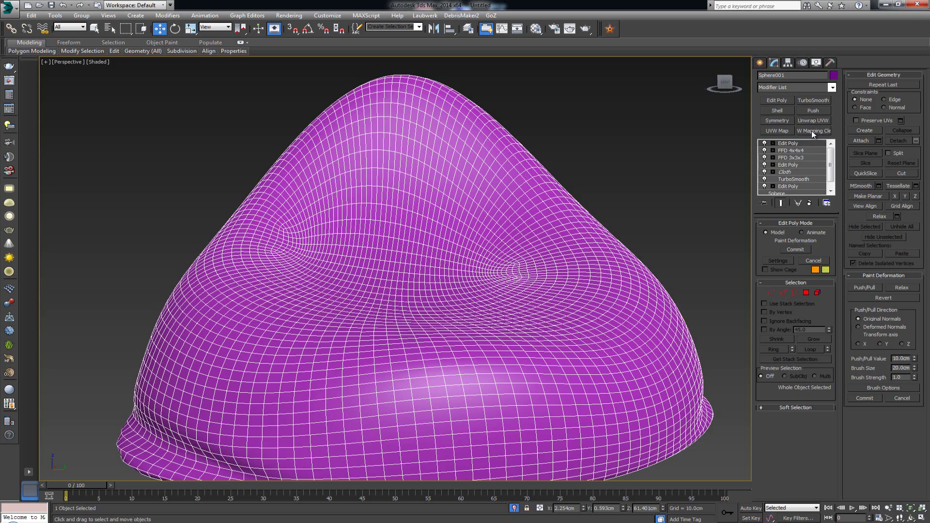
{"action": "middle_click_drag", "start_coordinate": [387, 163], "coordinate": [402, 179], "text": "alt"}
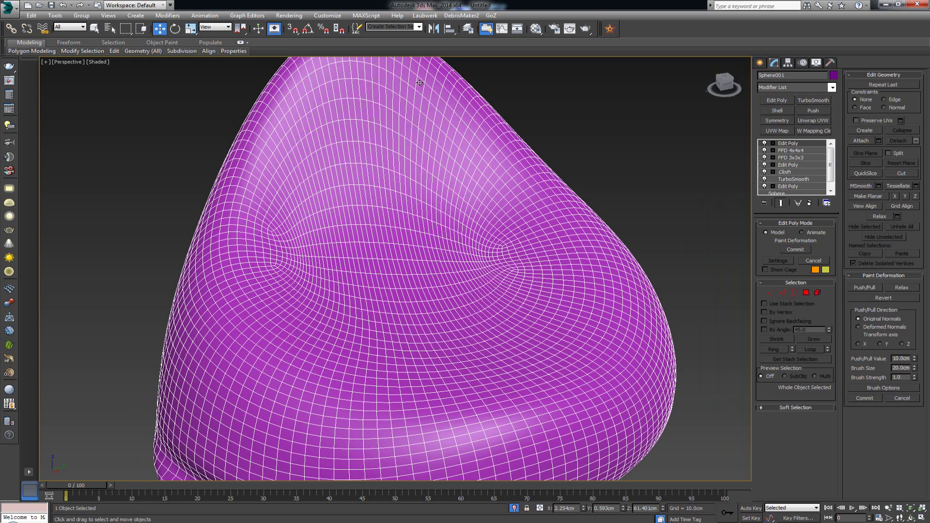
{"action": "left_click", "coordinate": [812, 130]}
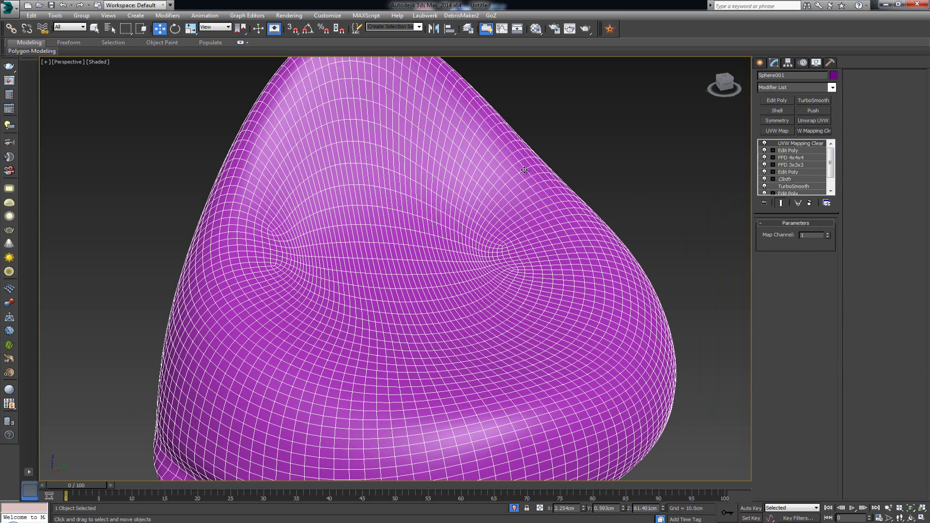
{"action": "left_click", "coordinate": [824, 122]}
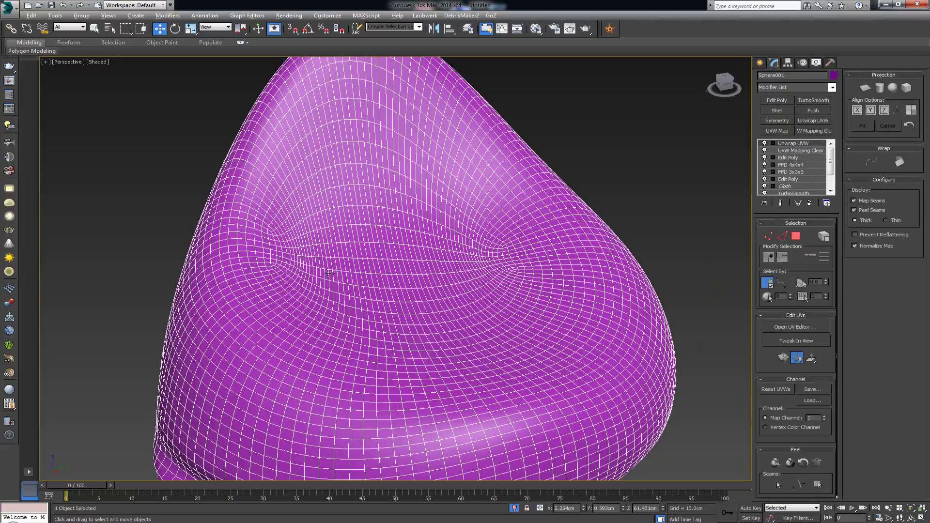
Compare the bag with the Bag_Chair03 reference photo, and move the photo out of the way
{"action": "middle_click_drag", "start_coordinate": [402, 276], "coordinate": [347, 222], "text": "alt"}
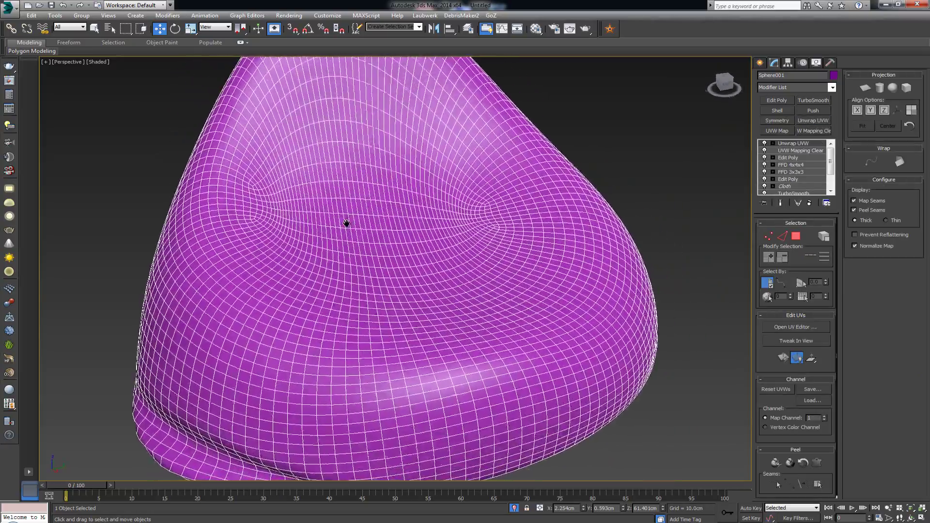
{"action": "scroll", "coordinate": [347, 222], "scroll_direction": "down", "scroll_amount": 3}
{"action": "scroll", "coordinate": [347, 223], "scroll_direction": "up", "scroll_amount": 2}
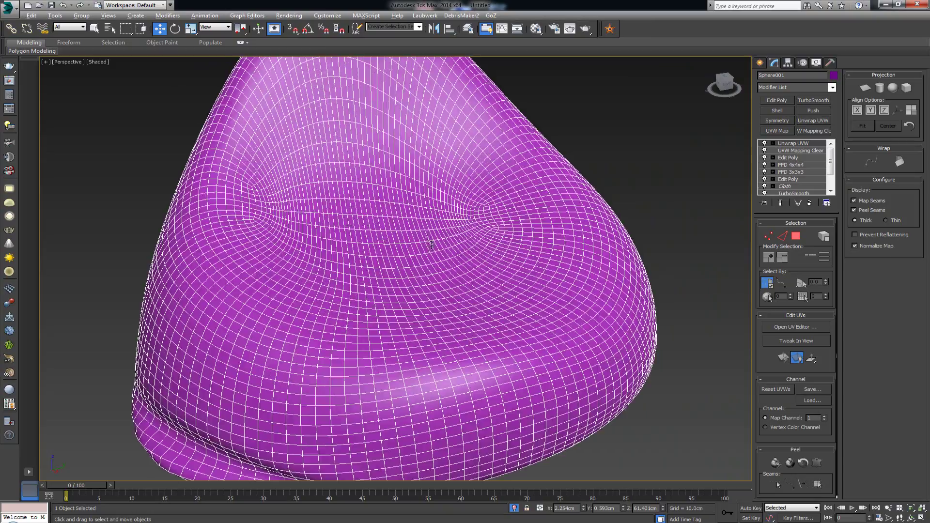
{"action": "middle_click_drag", "start_coordinate": [432, 245], "coordinate": [399, 215], "text": "alt"}
{"action": "scroll", "coordinate": [402, 216], "scroll_direction": "down", "scroll_amount": 5}
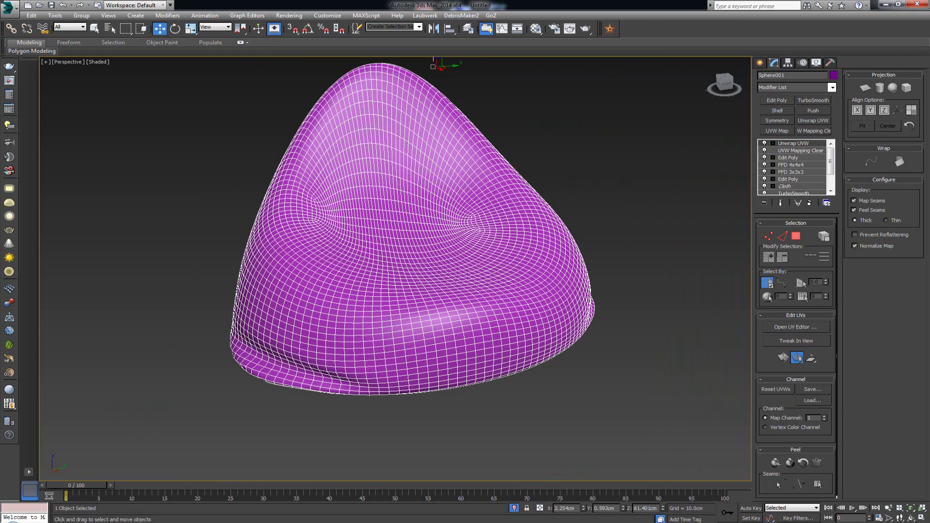
{"action": "left_click_drag", "start_coordinate": [0, 91], "coordinate": [493, 92]}
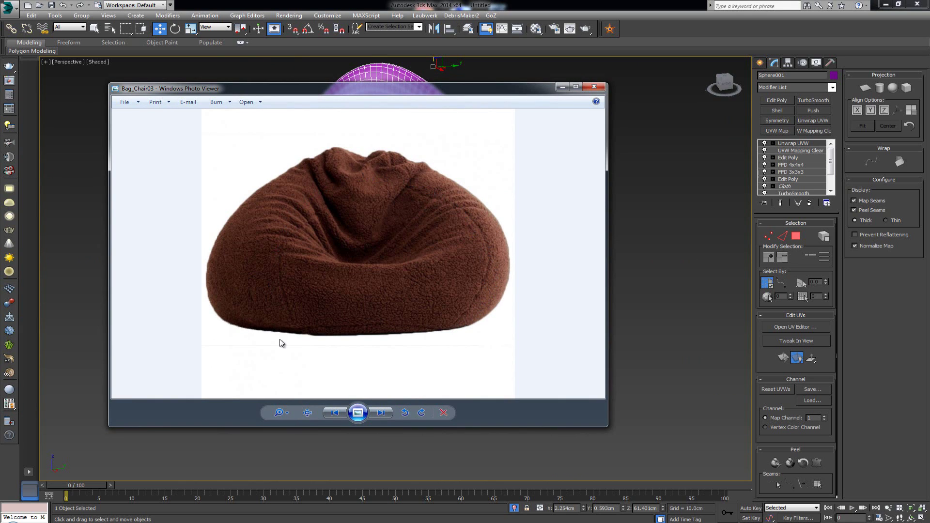
{"action": "left_click_drag", "start_coordinate": [401, 91], "coordinate": [0, 97]}
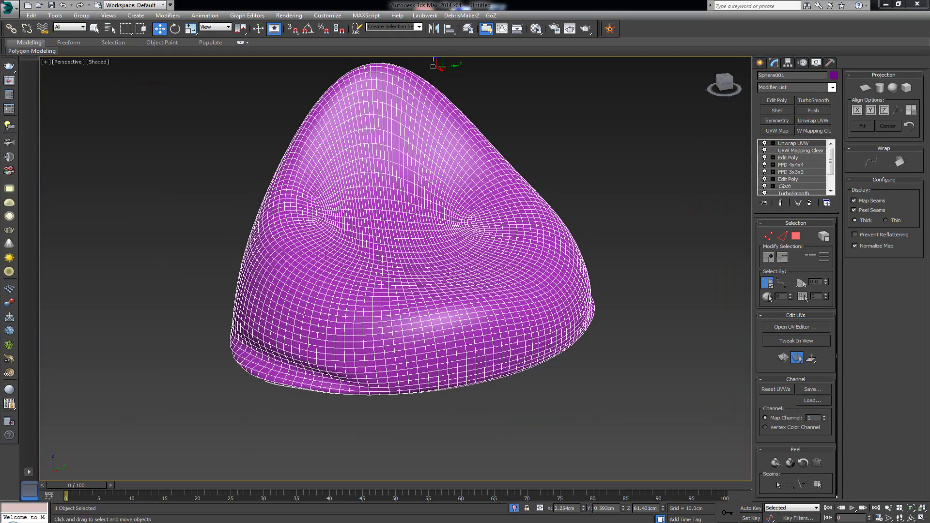
Select the full edge loop running around the bag's lower rim at Unwrap UVW edge level
{"action": "middle_click_drag", "start_coordinate": [357, 245], "coordinate": [362, 253], "text": "alt"}
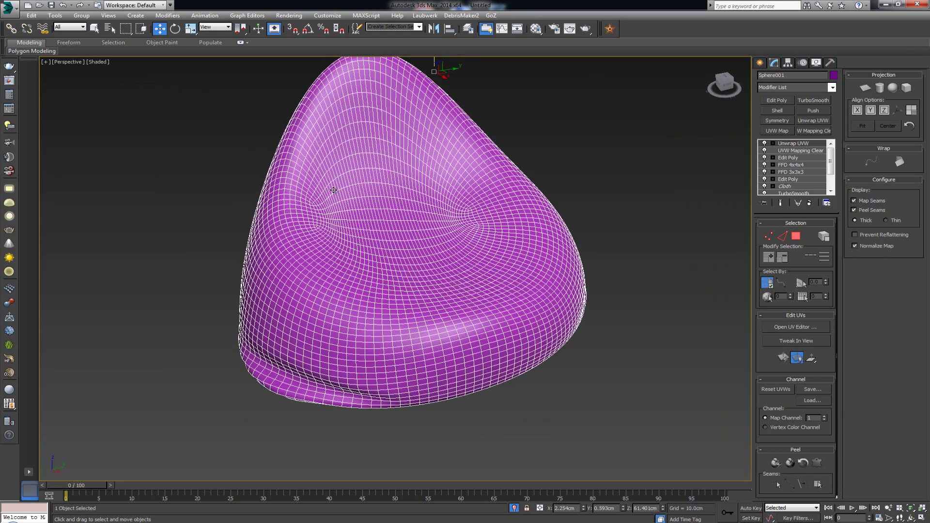
{"action": "middle_click_drag", "start_coordinate": [332, 191], "coordinate": [372, 258]}
{"action": "scroll", "coordinate": [372, 258], "scroll_direction": "up", "scroll_amount": 3}
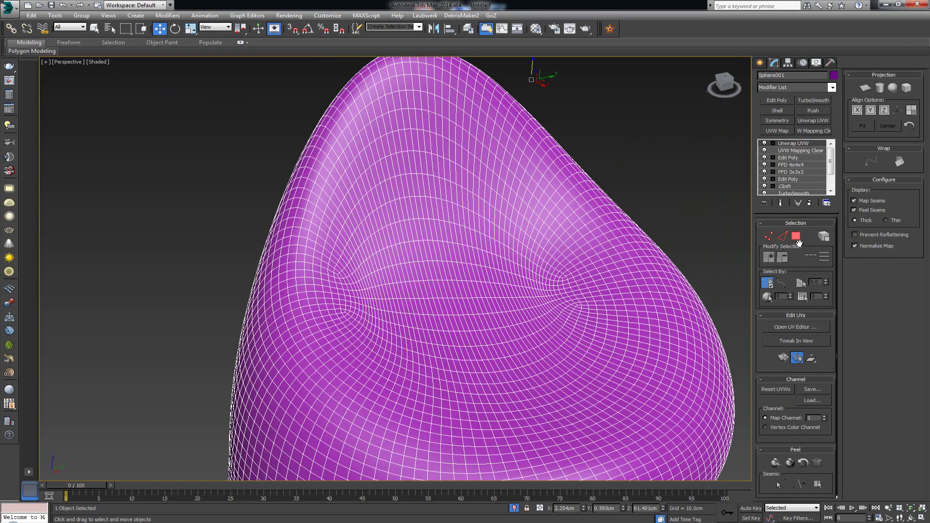
{"action": "left_click", "coordinate": [782, 236]}
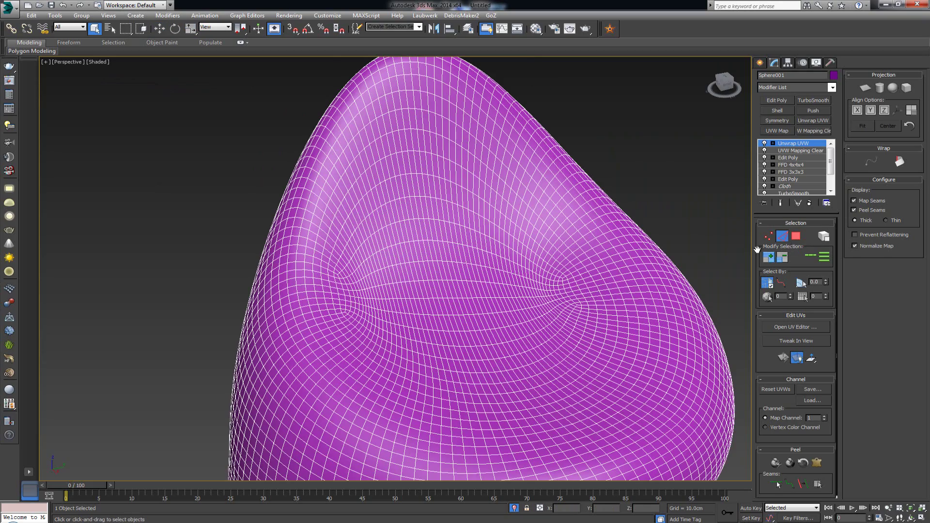
{"action": "middle_click_drag", "start_coordinate": [451, 301], "coordinate": [498, 341], "text": "alt"}
{"action": "middle_click_drag", "start_coordinate": [493, 305], "coordinate": [448, 290], "text": "alt"}
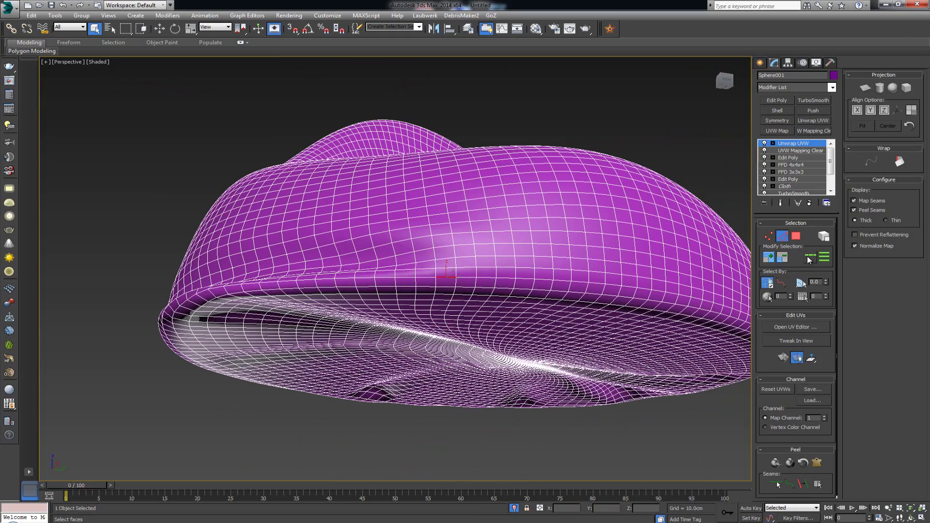
{"action": "middle_click_drag", "start_coordinate": [446, 273], "coordinate": [335, 285], "text": "alt"}
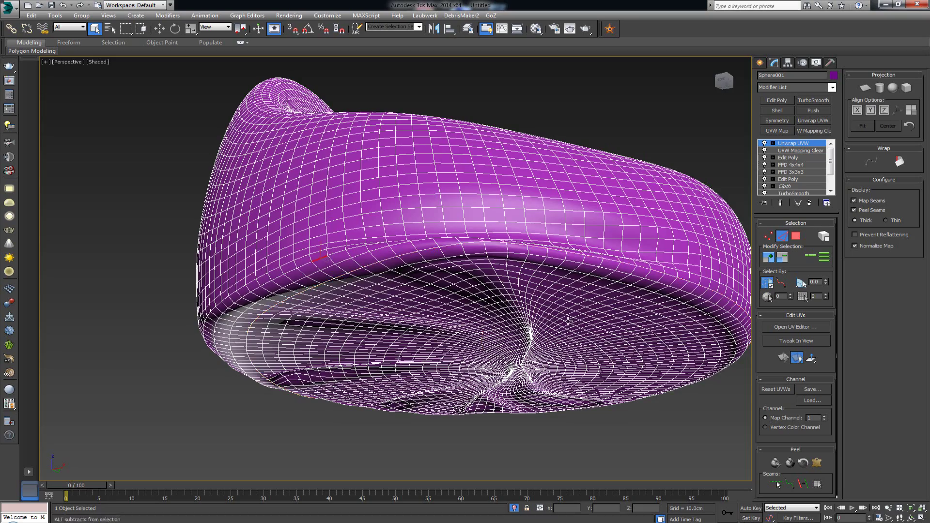
{"action": "scroll", "coordinate": [325, 260], "scroll_direction": "up", "scroll_amount": 5}
{"action": "left_click", "coordinate": [813, 260]}
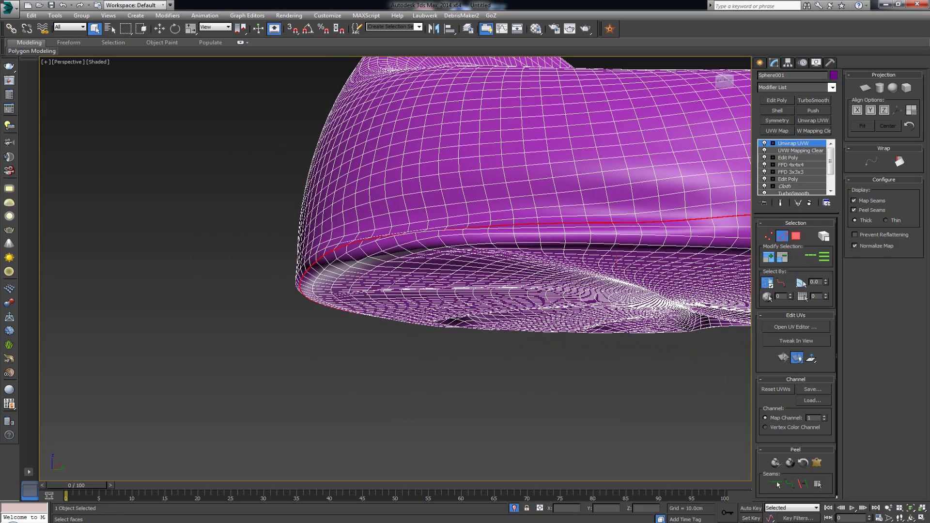
Extend the picked edge on the bag's lower rim to a full loop and convert that loop to a peel seam
{"action": "middle_click_drag", "start_coordinate": [623, 338], "coordinate": [585, 328], "text": "alt"}
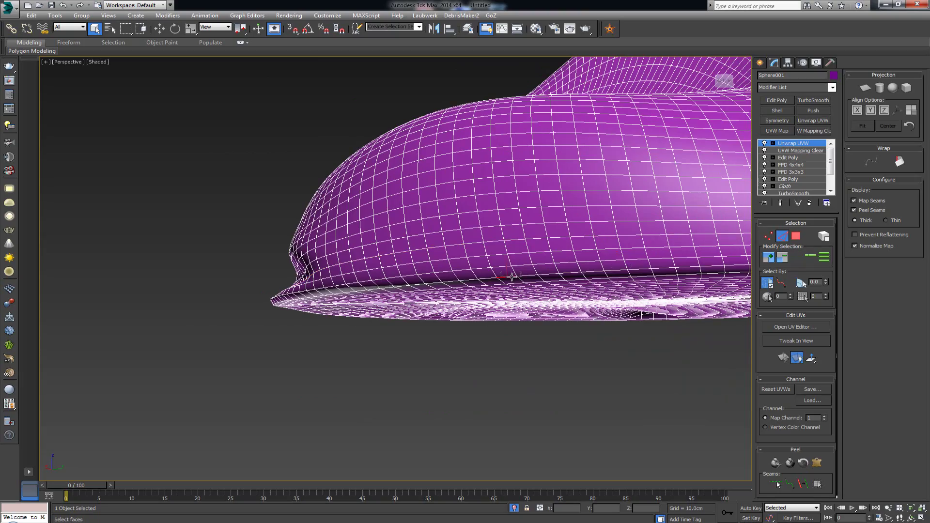
{"action": "left_click", "coordinate": [809, 252]}
{"action": "middle_click_drag", "start_coordinate": [368, 340], "coordinate": [426, 318], "text": "alt"}
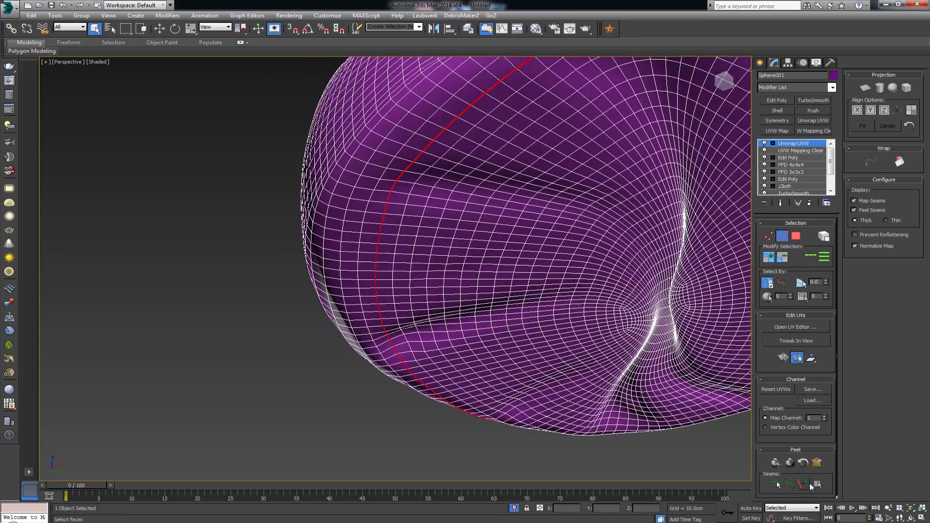
{"action": "left_click", "coordinate": [803, 483]}
Select the edge loop outlining the seat and backrest, and convert it to a peel seam
{"action": "middle_click_drag", "start_coordinate": [514, 271], "coordinate": [497, 303], "text": "alt"}
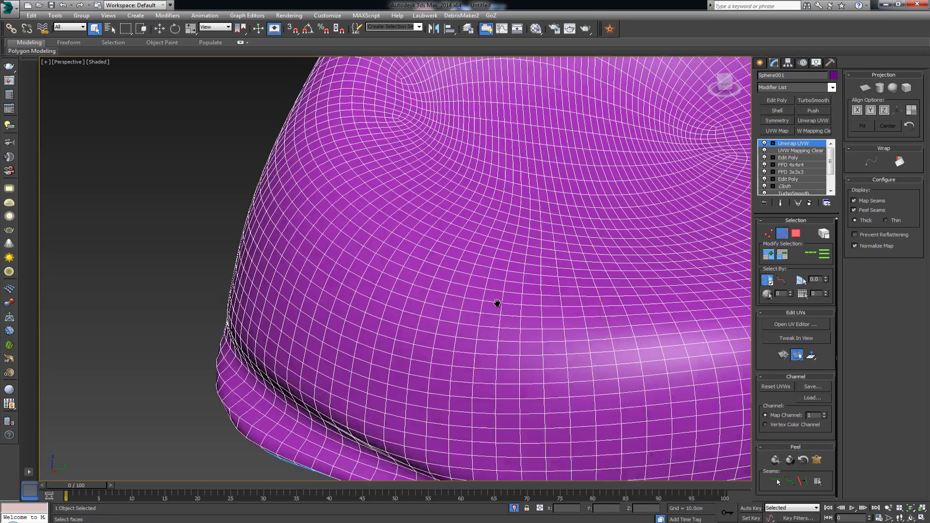
{"action": "scroll", "coordinate": [442, 382], "scroll_direction": "down", "scroll_amount": 10}
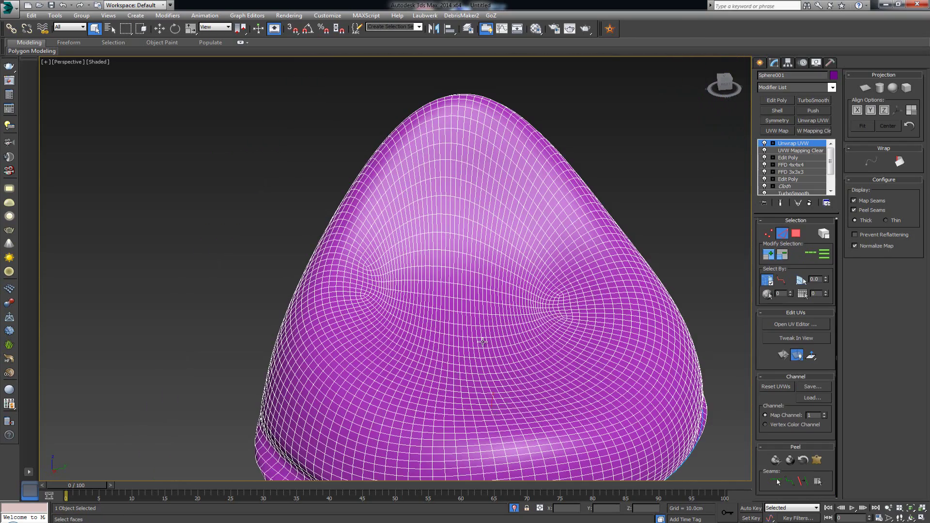
{"action": "scroll", "coordinate": [483, 342], "scroll_direction": "up", "scroll_amount": 5}
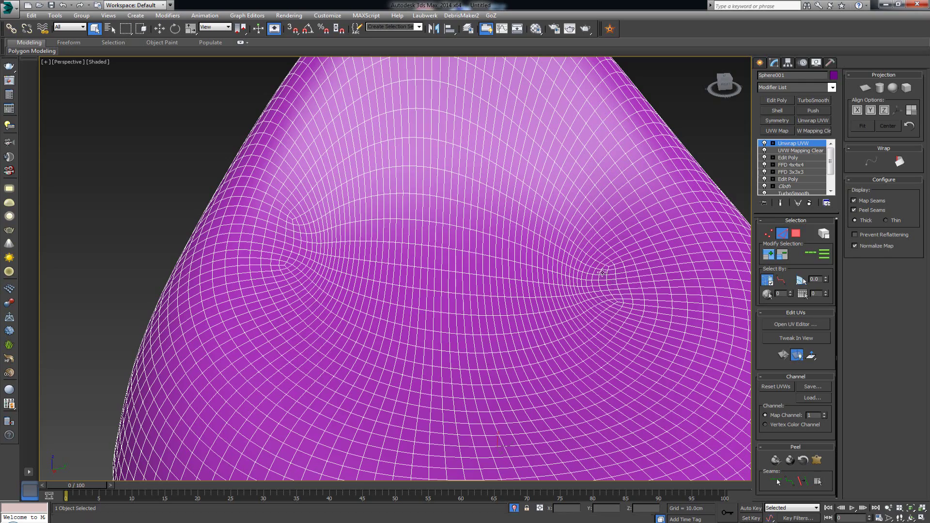
{"action": "middle_click_drag", "start_coordinate": [490, 310], "coordinate": [519, 300], "text": "alt"}
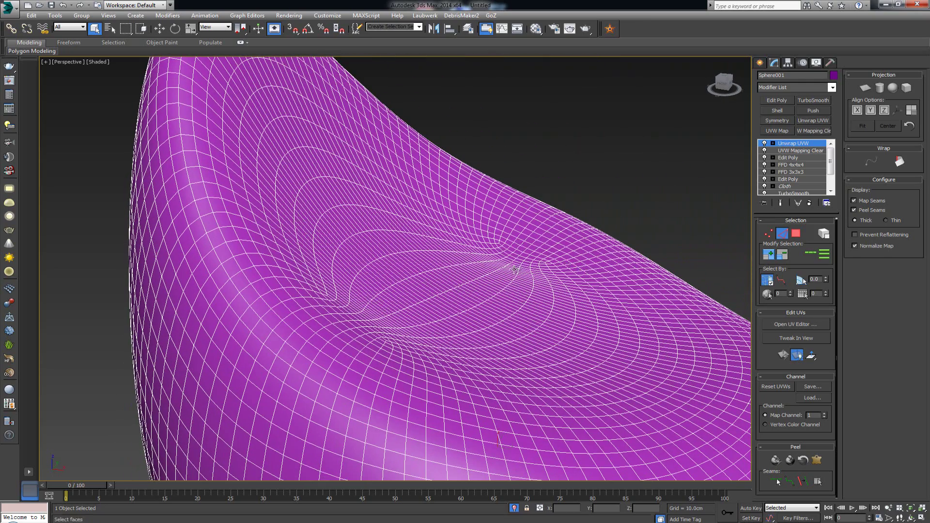
{"action": "middle_click_drag", "start_coordinate": [515, 269], "coordinate": [556, 255]}
{"action": "scroll", "coordinate": [555, 254], "scroll_direction": "down", "scroll_amount": 5}
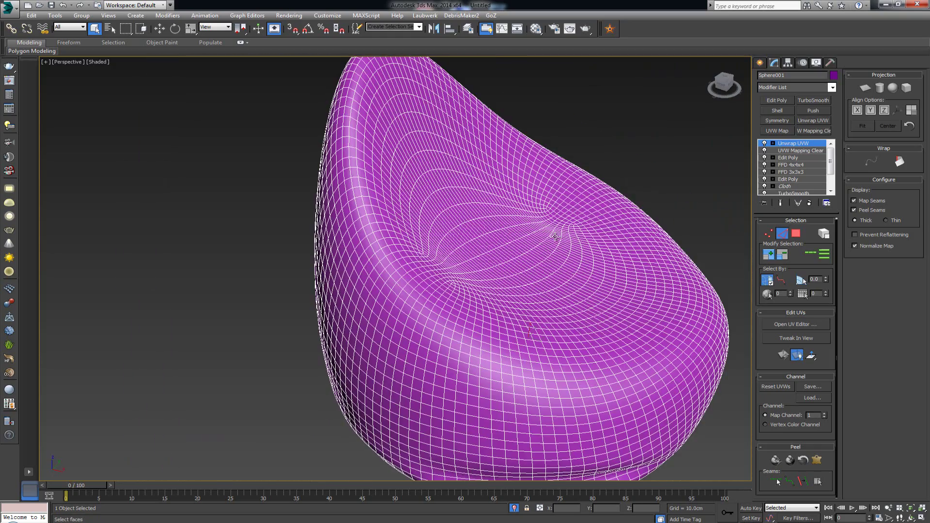
{"action": "scroll", "coordinate": [413, 118], "scroll_direction": "up", "scroll_amount": 2}
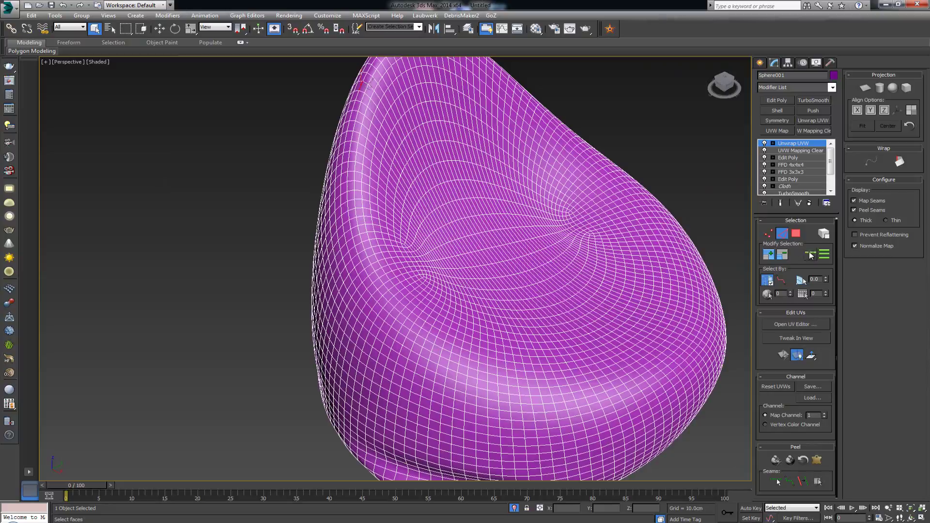
{"action": "middle_click_drag", "start_coordinate": [684, 290], "coordinate": [657, 290], "text": "alt"}
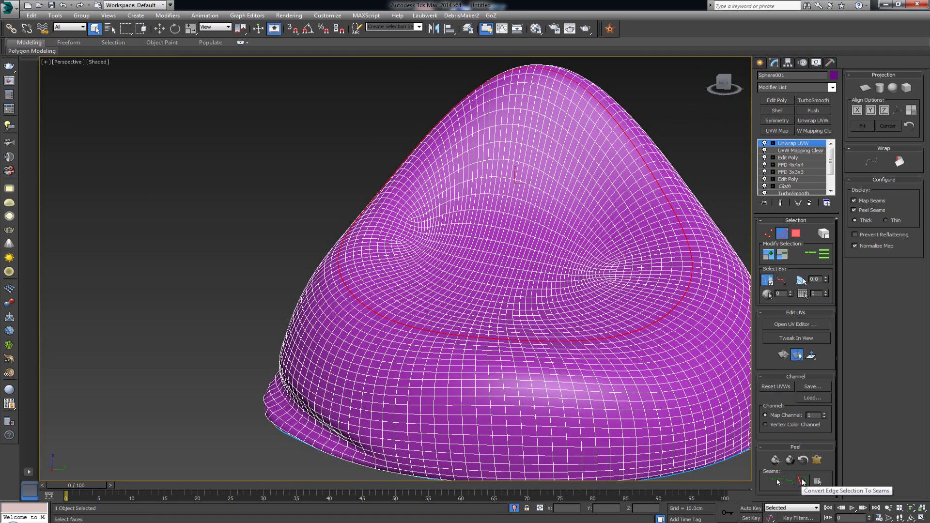
{"action": "left_click", "coordinate": [803, 481]}
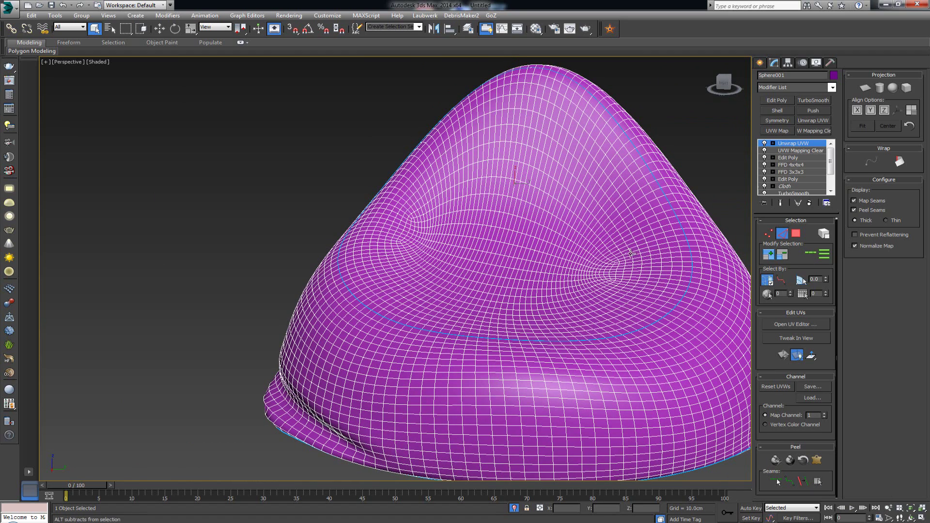
Try to select a run of vertical edges down the bag's front, starting from the seat seam
{"action": "middle_click_drag", "start_coordinate": [602, 259], "coordinate": [588, 279], "text": "alt"}
{"action": "middle_click_drag", "start_coordinate": [649, 289], "coordinate": [614, 289], "text": "alt"}
{"action": "middle_click_drag", "start_coordinate": [484, 245], "coordinate": [569, 337], "text": "alt"}
{"action": "left_click", "coordinate": [617, 401]}
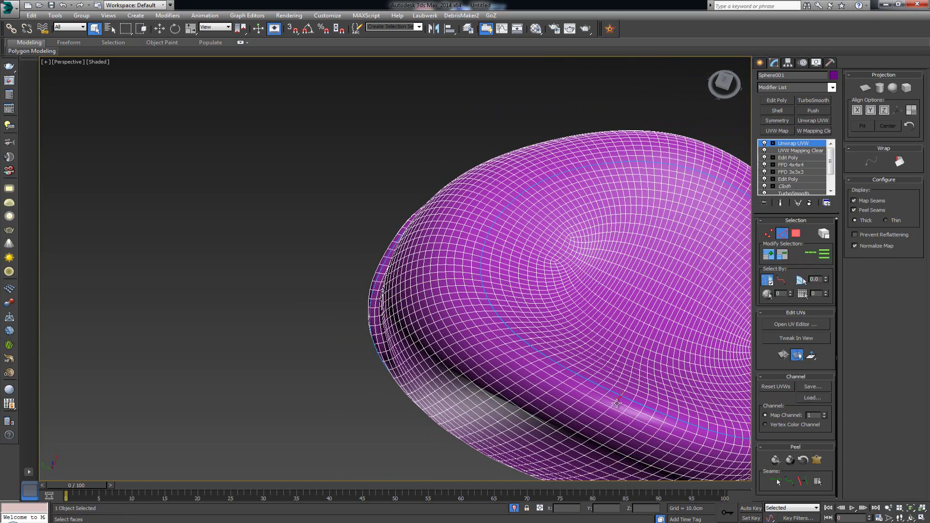
{"action": "left_click", "coordinate": [607, 414], "text": "ctrl"}
{"action": "left_click", "coordinate": [586, 426], "text": "ctrl"}
{"action": "middle_click_drag", "start_coordinate": [583, 430], "coordinate": [572, 319], "text": "alt"}
{"action": "scroll", "coordinate": [571, 320], "scroll_direction": "up", "scroll_amount": 5}
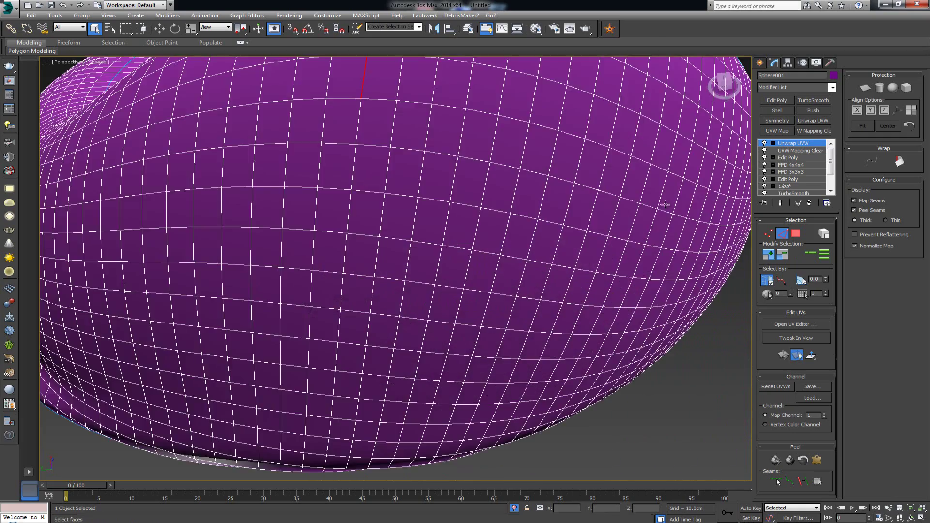
{"action": "middle_click_drag", "start_coordinate": [590, 213], "coordinate": [603, 228], "text": "alt"}
{"action": "scroll", "coordinate": [604, 229], "scroll_direction": "down", "scroll_amount": 5}
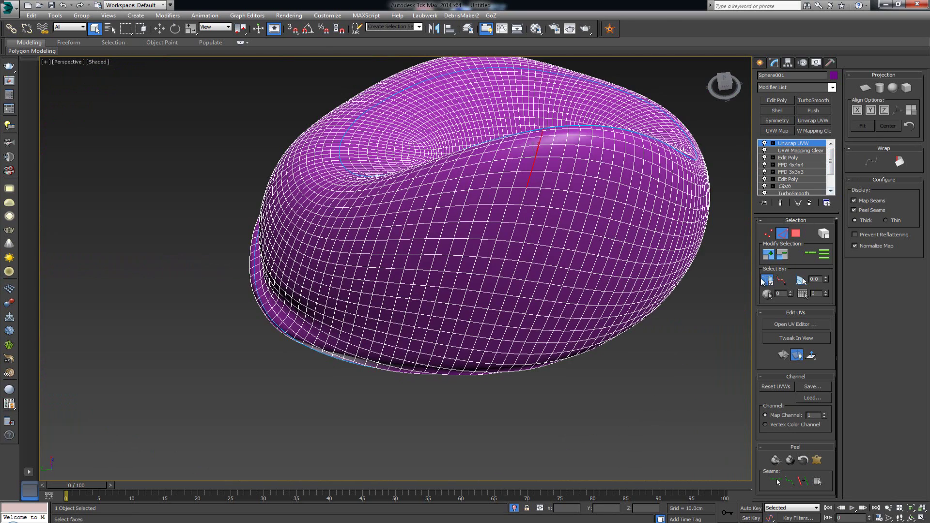
Select a point-to-point edge path down the bag's back from the peak to the rim seam, and convert it to a seam
{"action": "left_click", "coordinate": [781, 281]}
{"action": "left_click", "coordinate": [472, 350]}
{"action": "middle_click_drag", "start_coordinate": [533, 342], "coordinate": [509, 354], "text": "alt"}
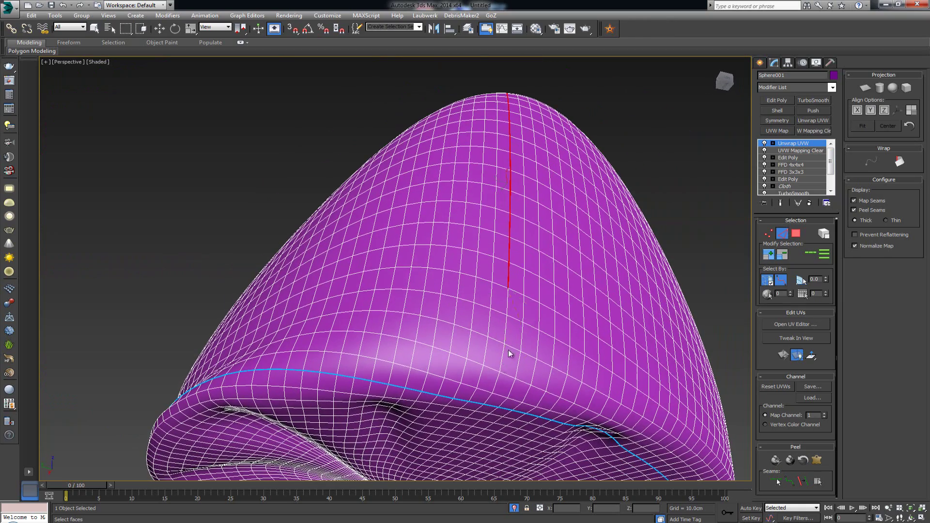
{"action": "left_click", "coordinate": [484, 403]}
{"action": "left_click", "coordinate": [805, 486]}
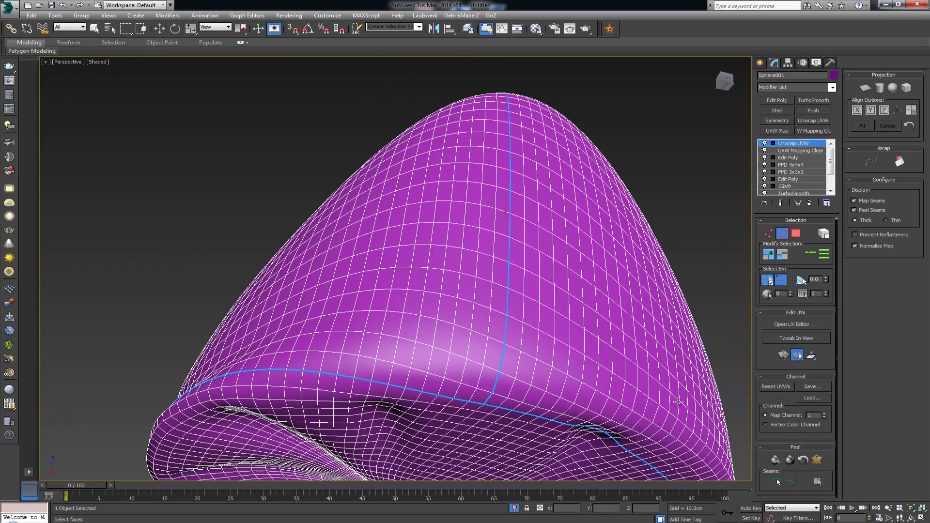
At polygon level, select the seat and backrest faces enclosed by the seam, and Quick Peel them into a UV cluster
{"action": "middle_click_drag", "start_coordinate": [679, 401], "coordinate": [523, 212], "text": "alt"}
{"action": "left_click", "coordinate": [795, 234]}
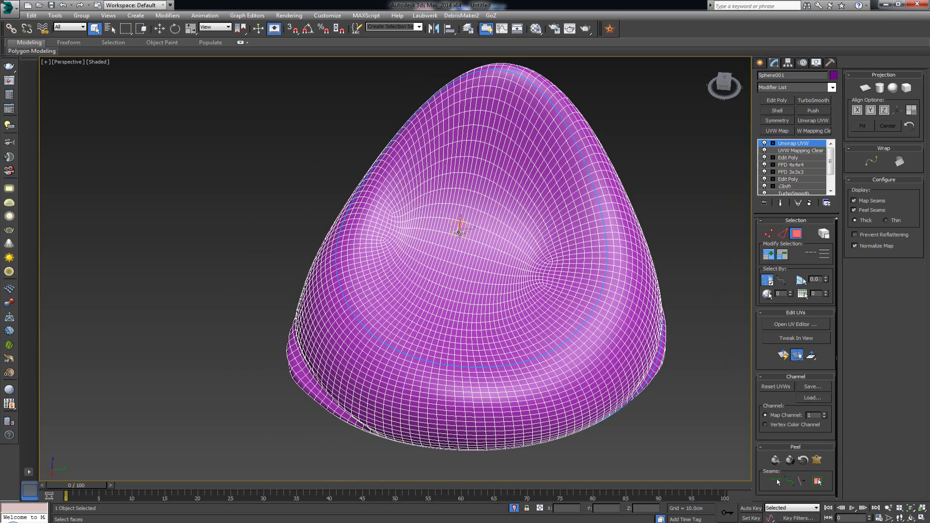
{"action": "left_click", "coordinate": [414, 245]}
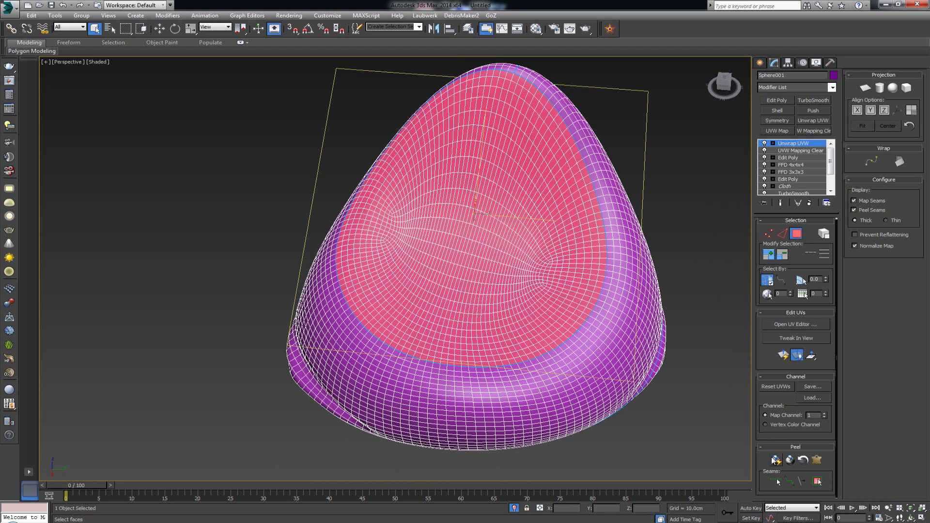
{"action": "left_click", "coordinate": [775, 459]}
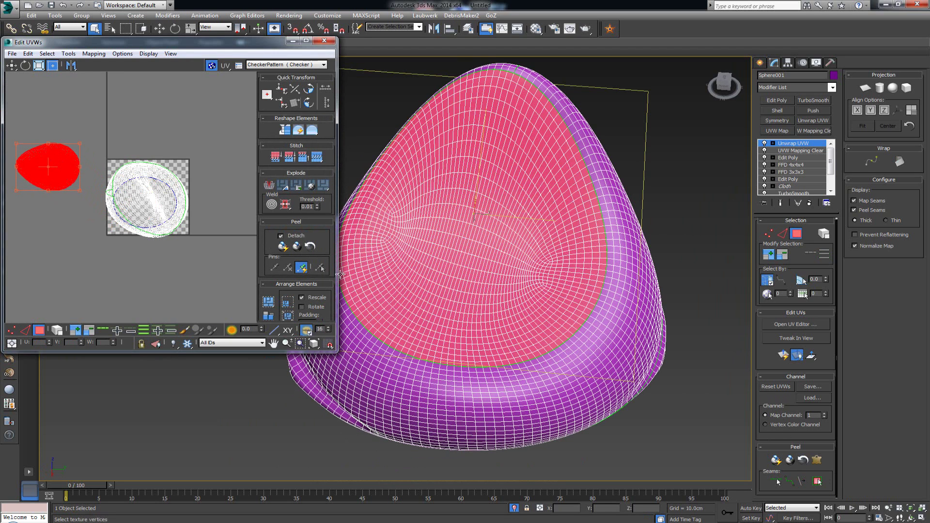
Select the side faces between the seat and rim seams, Quick Peel them, and move the cluster outside the texture tile
{"action": "left_click", "coordinate": [540, 378]}
{"action": "left_click", "coordinate": [817, 481]}
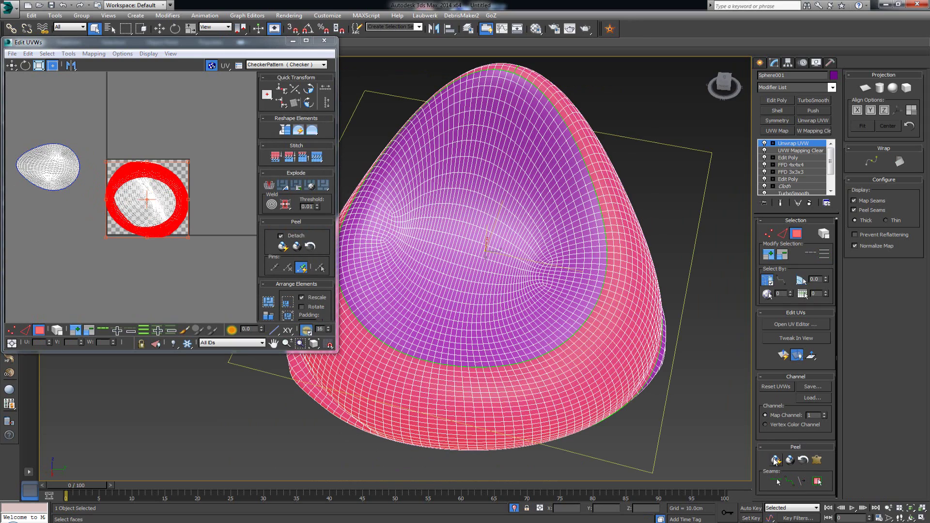
{"action": "left_click", "coordinate": [775, 459]}
{"action": "left_click_drag", "start_coordinate": [141, 166], "coordinate": [54, 239]}
Select the underside faces up to the rim seam, Quick Peel them, and move their cluster down beside the other pieces
{"action": "middle_click_drag", "start_coordinate": [436, 242], "coordinate": [436, 301], "text": "alt"}
{"action": "left_click", "coordinate": [570, 378]}
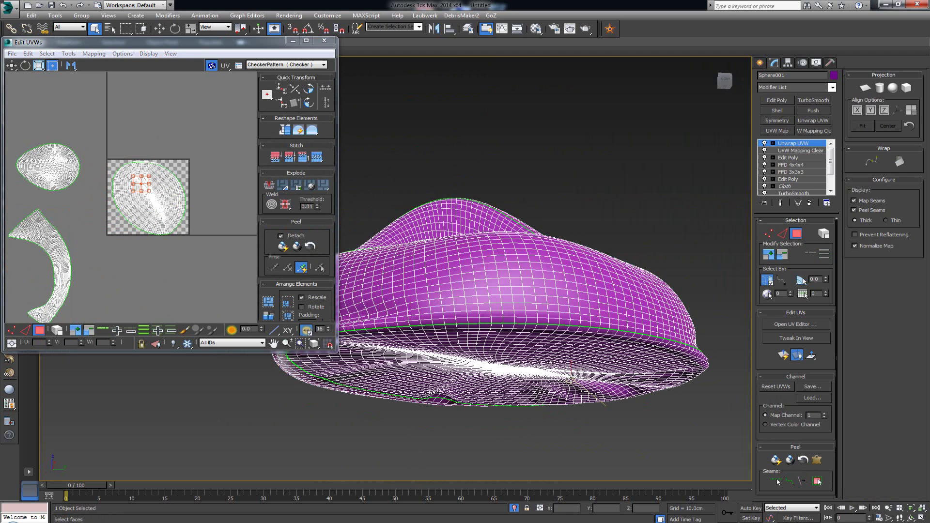
{"action": "left_click", "coordinate": [817, 481]}
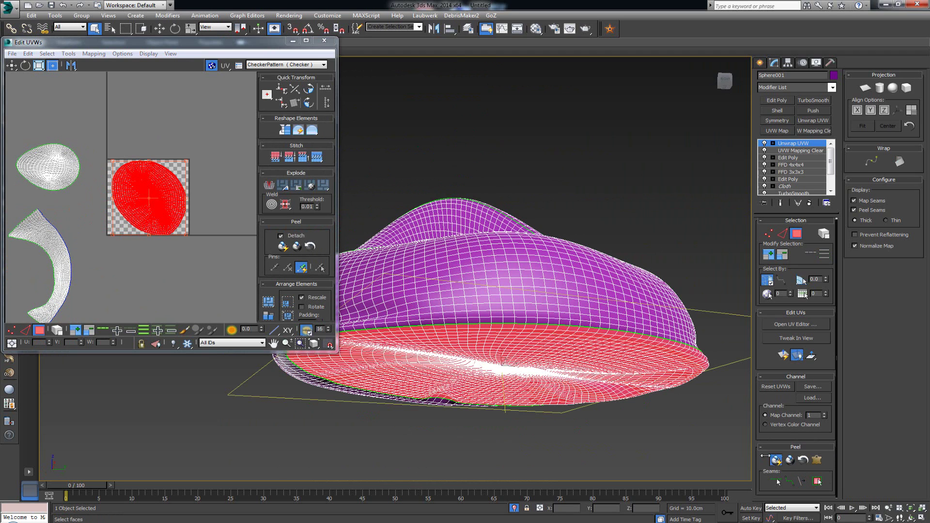
{"action": "left_click", "coordinate": [775, 459]}
{"action": "left_click_drag", "start_coordinate": [162, 219], "coordinate": [140, 265]}
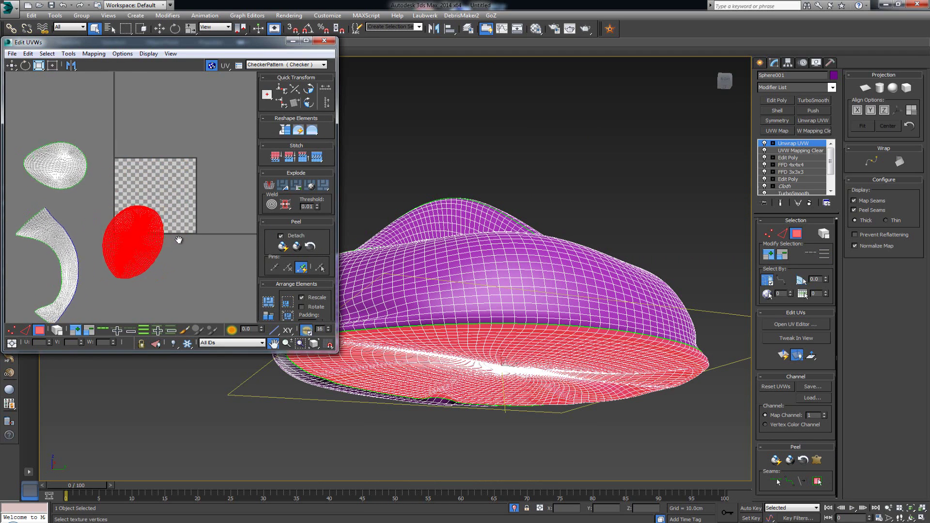
Select all three UV clusters and rescale them to matching proportions
{"action": "scroll", "coordinate": [92, 151], "scroll_direction": "down", "scroll_amount": 2}
{"action": "key", "text": "ctrl+a"}
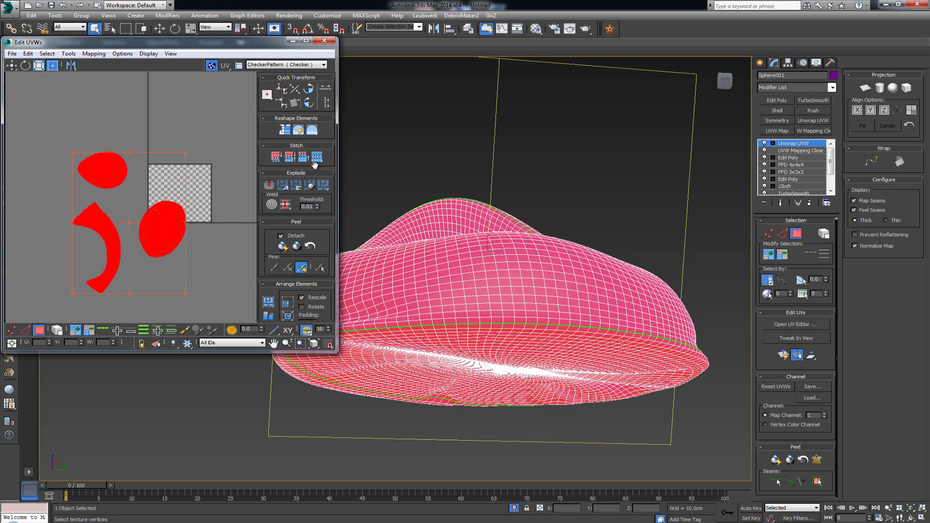
{"action": "left_click", "coordinate": [270, 316]}
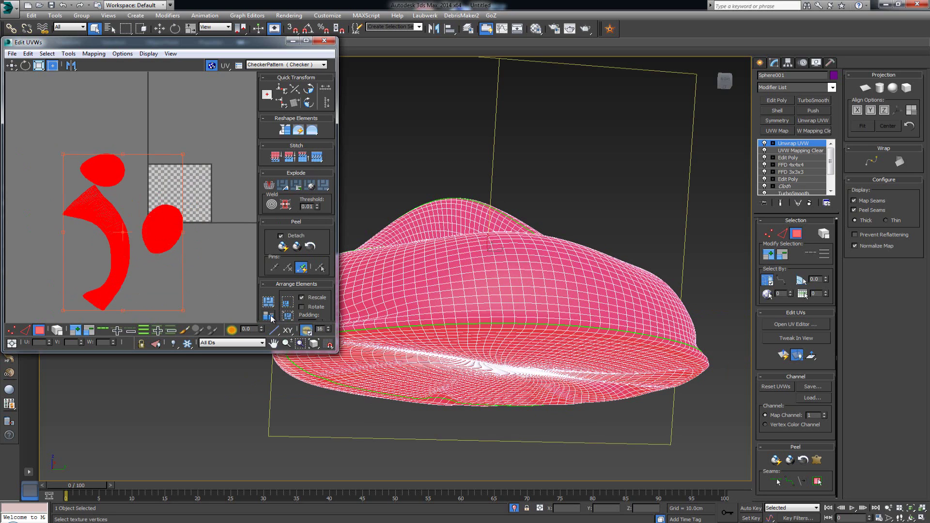
Set the Relax Tool's amount to 1.0 and start relaxing the selected clusters by edge angles
{"action": "left_click", "coordinate": [316, 138]}
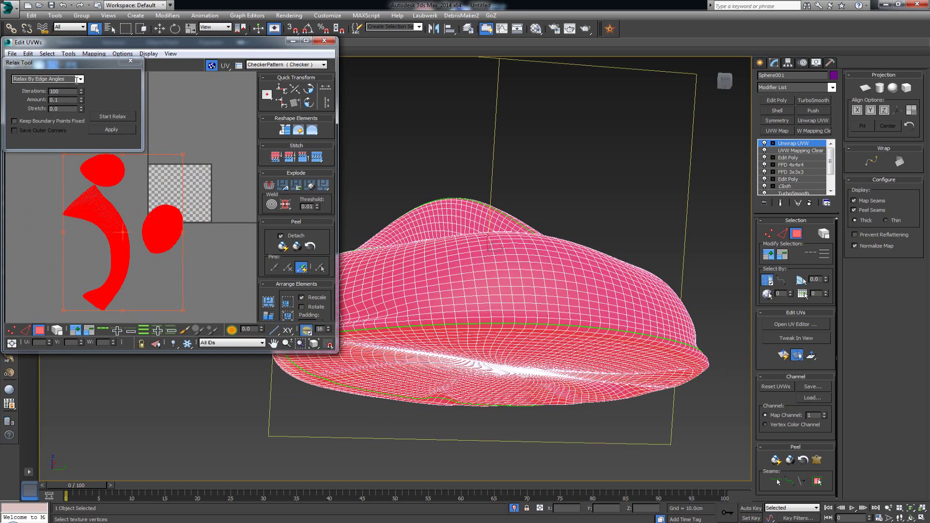
{"action": "left_click_drag", "start_coordinate": [82, 100], "coordinate": [86, 53]}
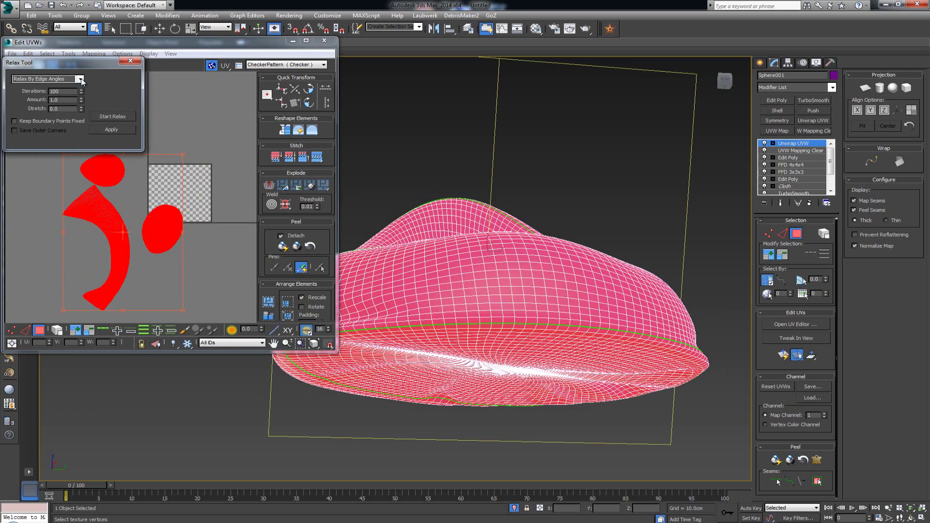
{"action": "left_click", "coordinate": [80, 79]}
{"action": "left_click", "coordinate": [67, 93]}
{"action": "left_click", "coordinate": [165, 183]}
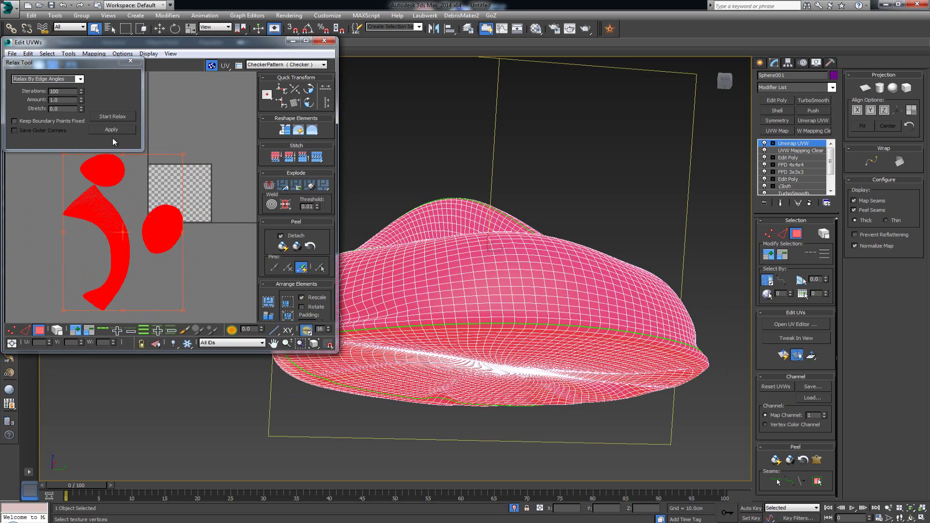
{"action": "left_click", "coordinate": [113, 118]}
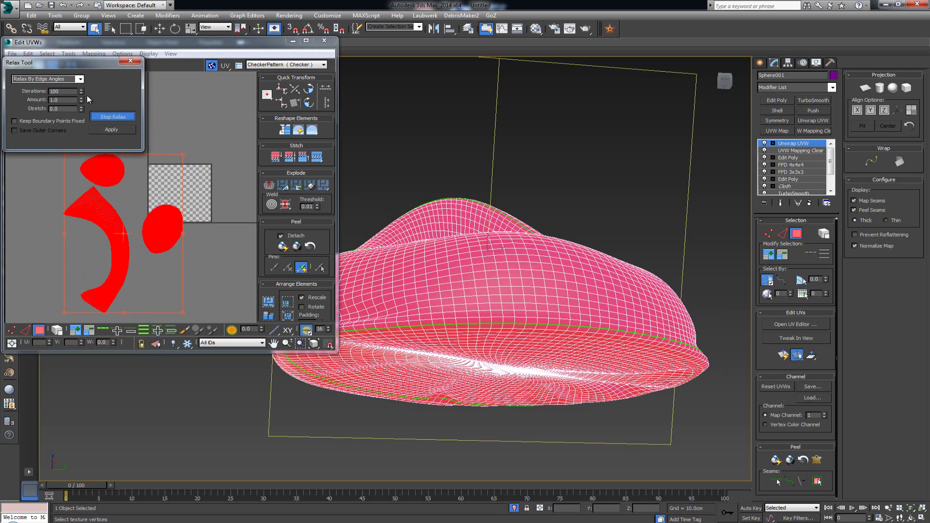
Switch the relax method to Relax By Polygon Angles, relax the clusters further, and close the Relax Tool
{"action": "left_click", "coordinate": [80, 79]}
{"action": "left_click", "coordinate": [68, 87]}
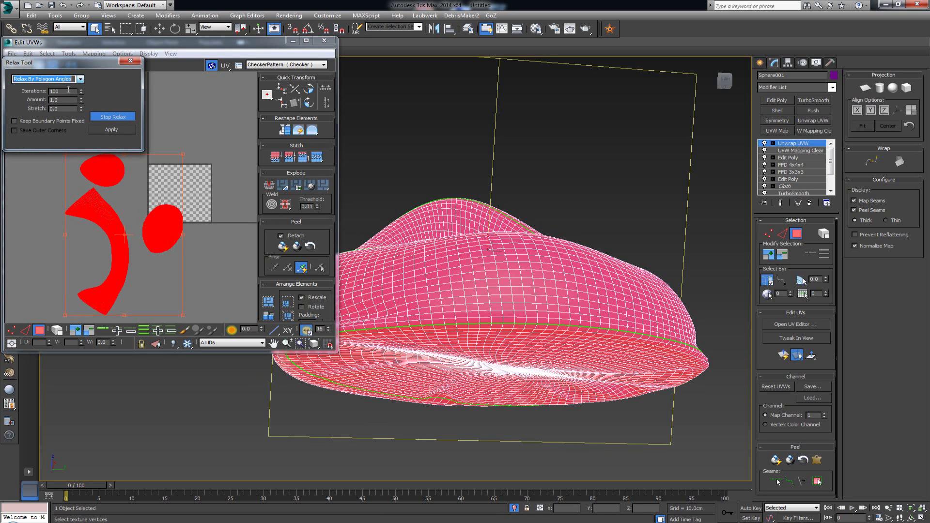
{"action": "left_click", "coordinate": [99, 171]}
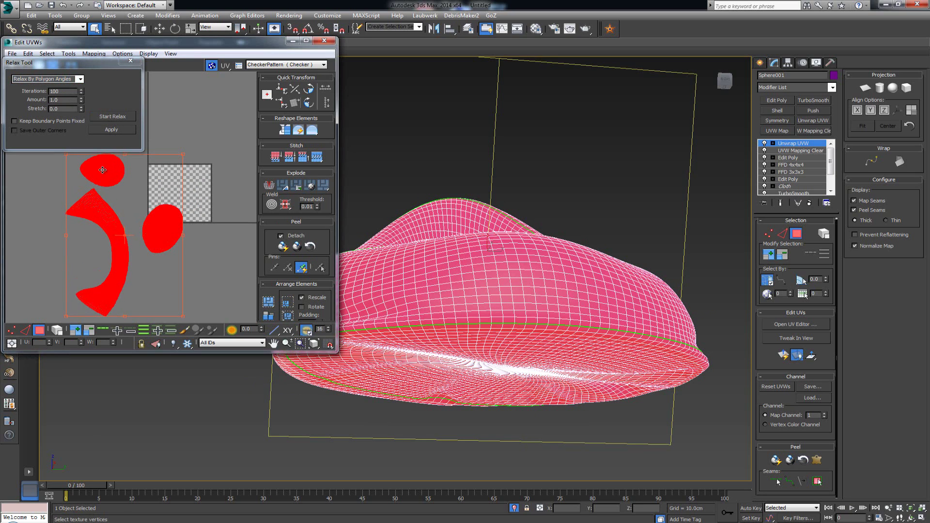
{"action": "left_click", "coordinate": [114, 117]}
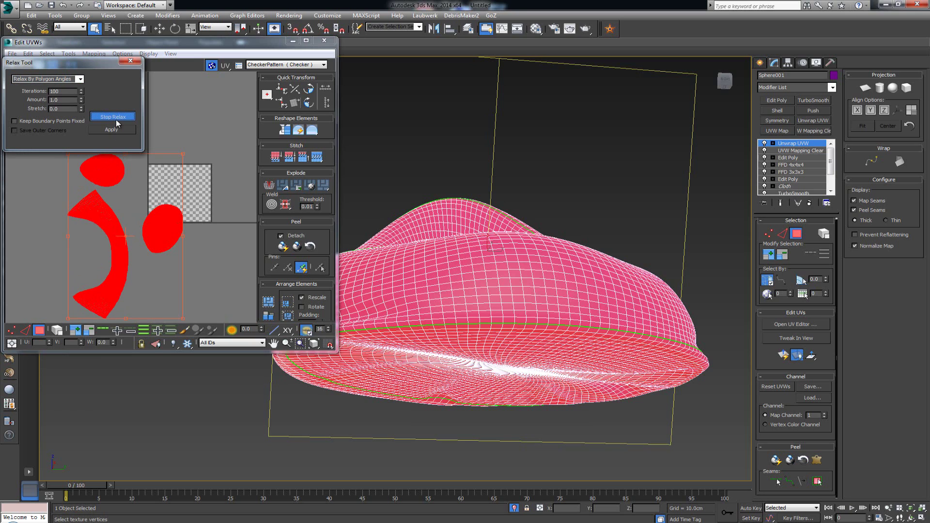
{"action": "left_click", "coordinate": [116, 122]}
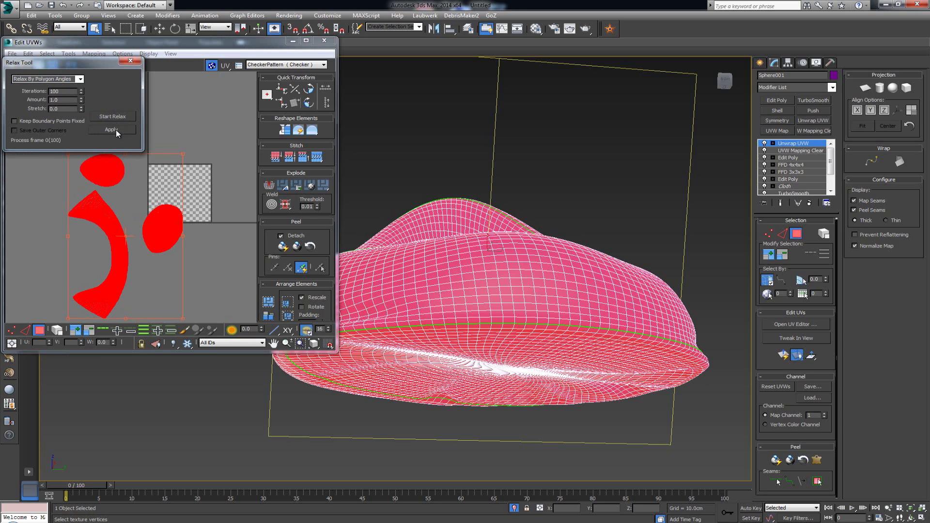
{"action": "left_click", "coordinate": [139, 60]}
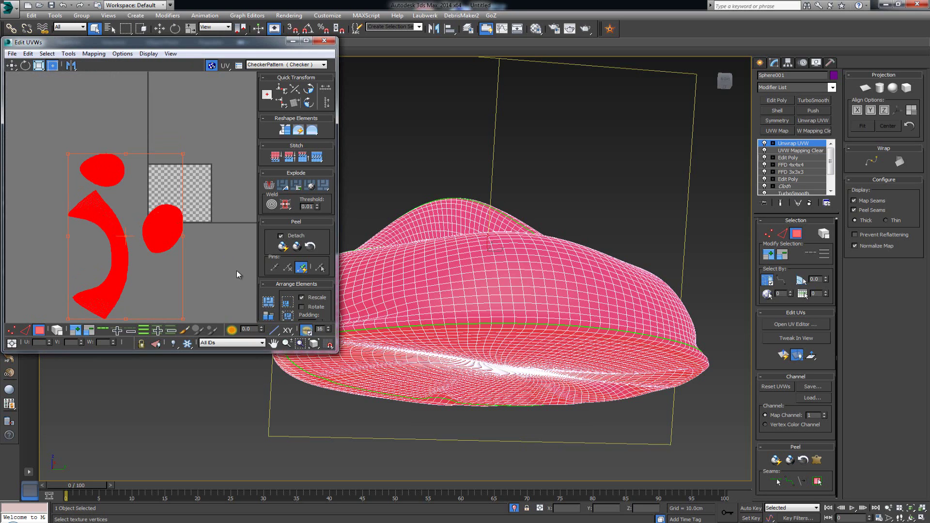
Pack the relaxed UV clusters inside the checkered texture tile
{"action": "left_click", "coordinate": [269, 306]}
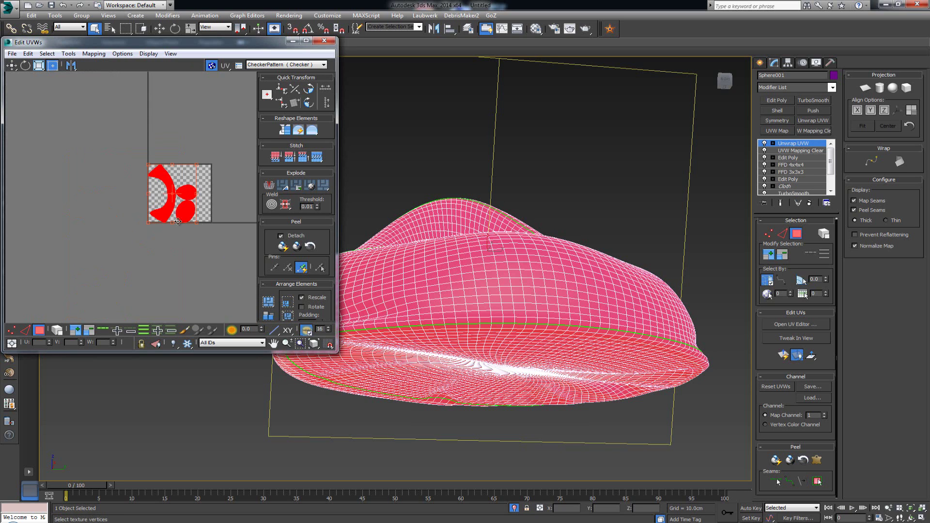
{"action": "scroll", "coordinate": [165, 201], "scroll_direction": "up", "scroll_amount": 3}
{"action": "scroll", "coordinate": [165, 201], "scroll_direction": "up", "scroll_amount": 5}
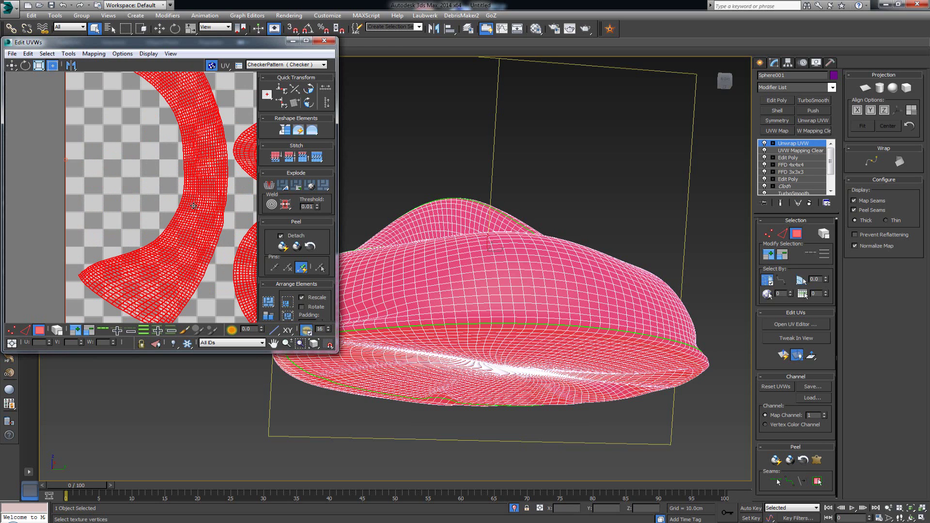
Turn on whole-element selection, select the two oval UV clusters and move them above the checkered tile
{"action": "scroll", "coordinate": [173, 179], "scroll_direction": "down", "scroll_amount": 2}
{"action": "middle_click_drag", "start_coordinate": [172, 179], "coordinate": [85, 252]}
{"action": "scroll", "coordinate": [86, 252], "scroll_direction": "down", "scroll_amount": 2}
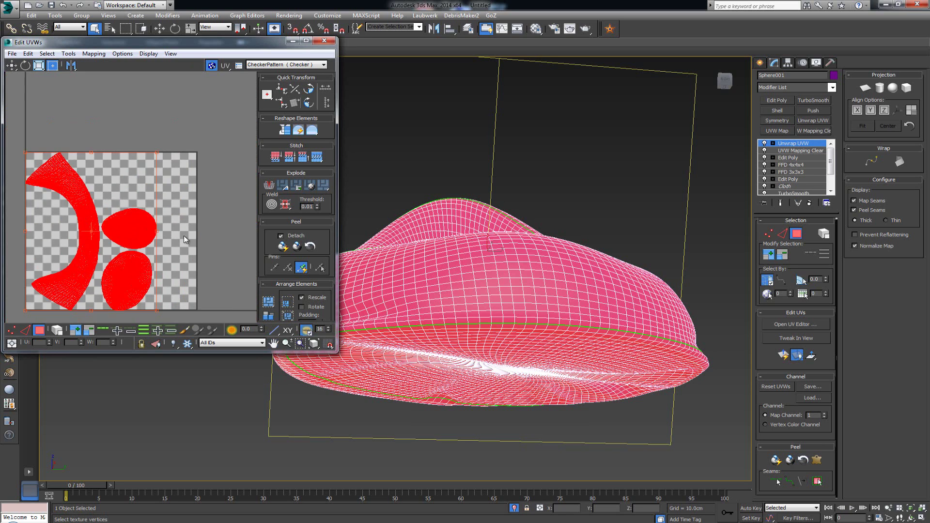
{"action": "left_click", "coordinate": [184, 236]}
{"action": "left_click_drag", "start_coordinate": [176, 202], "coordinate": [123, 290]}
{"action": "left_click", "coordinate": [179, 272]}
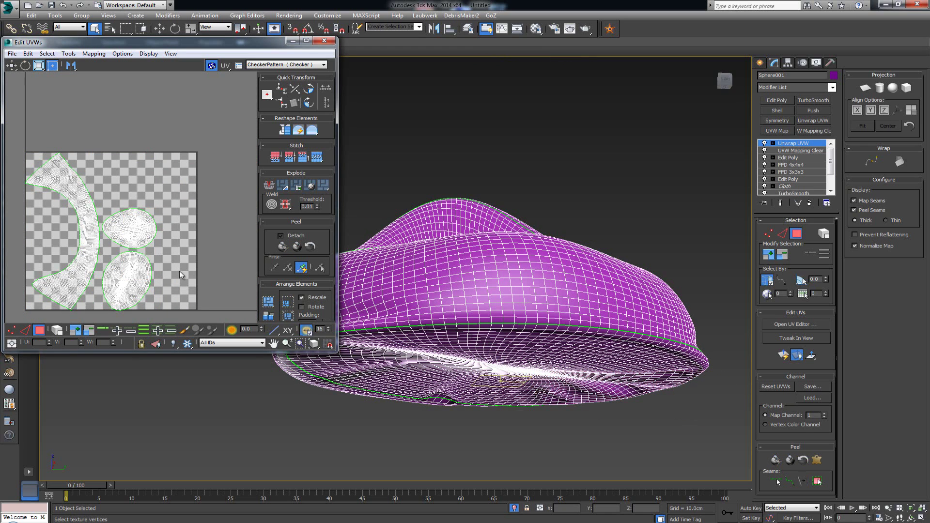
{"action": "left_click", "coordinate": [56, 332]}
{"action": "left_click", "coordinate": [129, 286]}
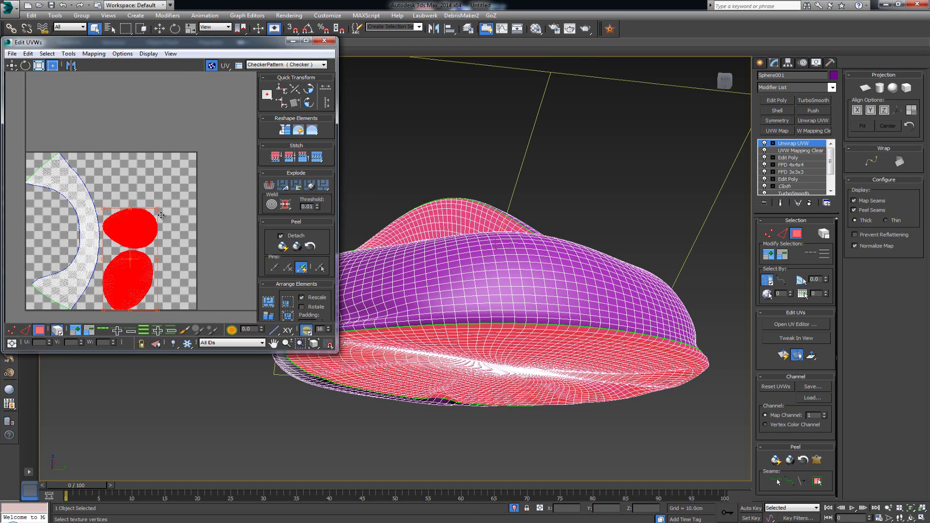
{"action": "left_click_drag", "start_coordinate": [130, 285], "coordinate": [131, 105]}
Select the curved strip cluster, rotate it to lie diagonally and position it within the checkered tile
{"action": "left_click", "coordinate": [125, 174]}
{"action": "left_click", "coordinate": [88, 203]}
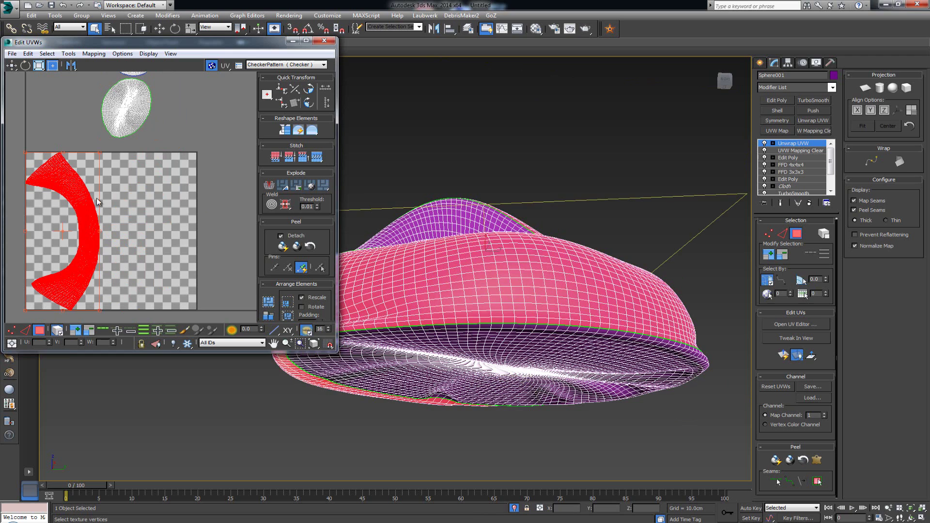
{"action": "key", "text": "e"}
{"action": "left_click_drag", "start_coordinate": [90, 192], "coordinate": [132, 303]}
{"action": "key", "text": "w"}
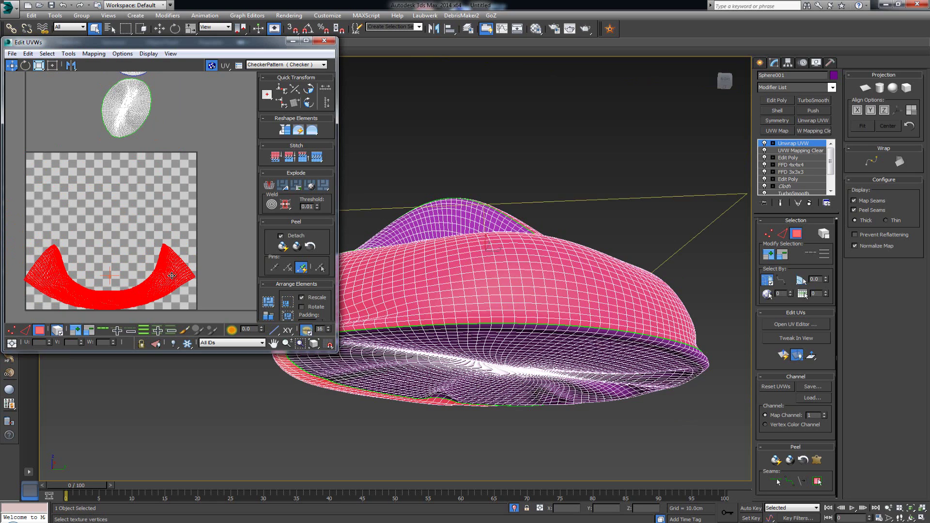
{"action": "key", "text": "e"}
{"action": "left_click_drag", "start_coordinate": [174, 277], "coordinate": [139, 272]}
{"action": "key", "text": "w"}
{"action": "scroll", "coordinate": [140, 202], "scroll_direction": "down", "scroll_amount": 3}
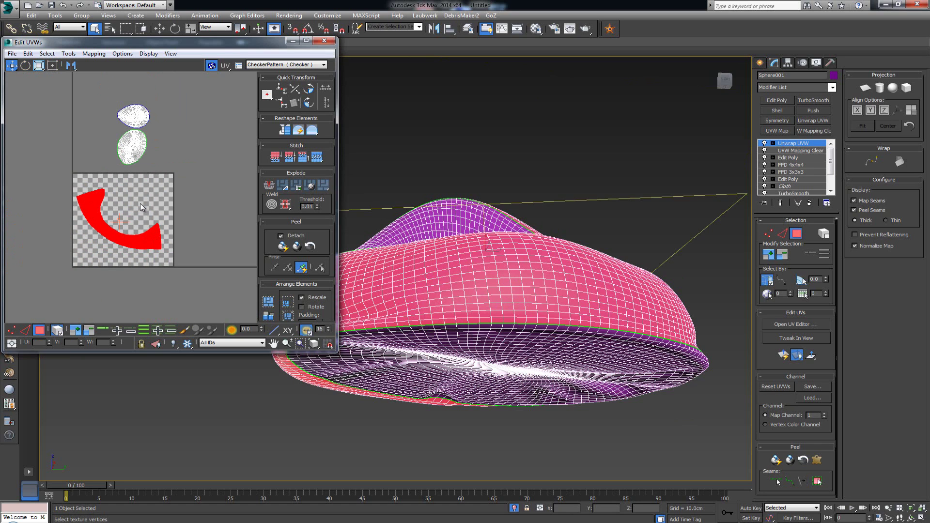
Scale all three UV clusters up slightly together and shift them so the curved strip fits inside the tile
{"action": "key", "text": "ctrl+a"}
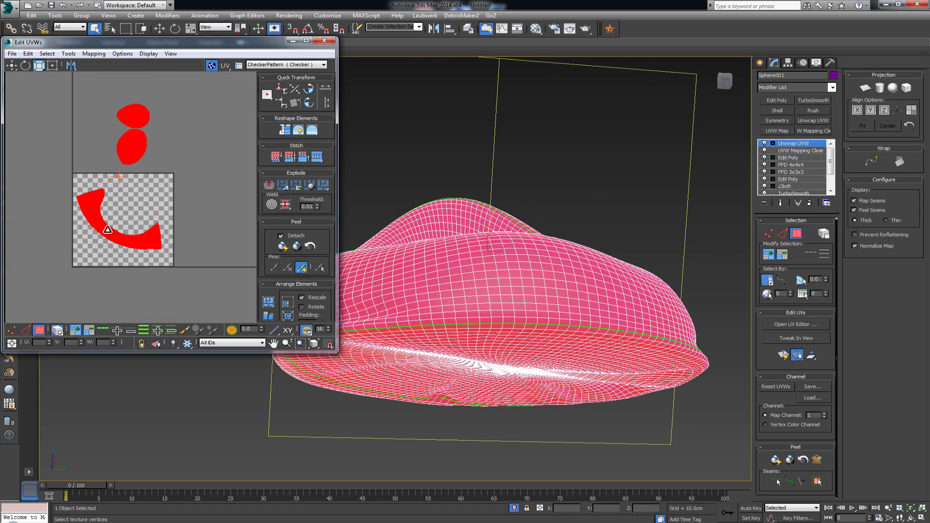
{"action": "left_click_drag", "start_coordinate": [116, 224], "coordinate": [107, 226]}
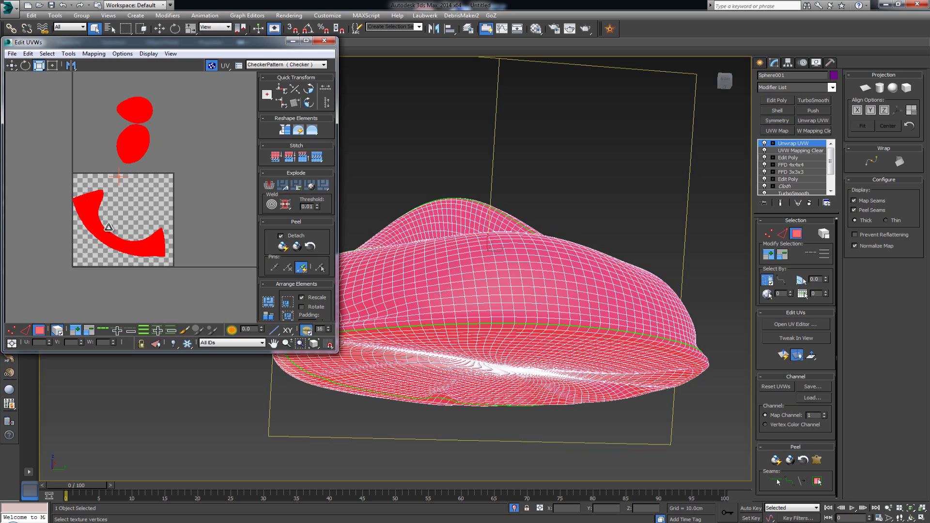
{"action": "scroll", "coordinate": [109, 227], "scroll_direction": "up", "scroll_amount": 3}
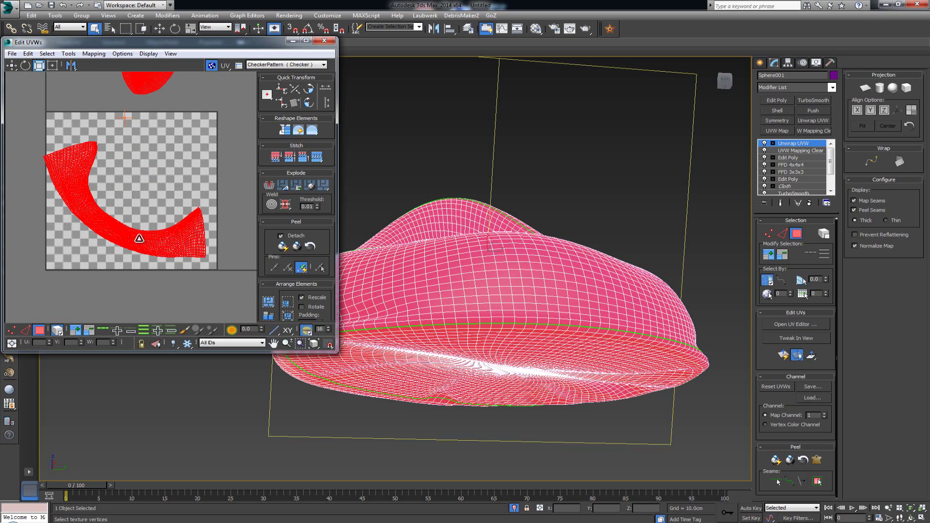
{"action": "key", "text": "w"}
{"action": "left_click_drag", "start_coordinate": [151, 247], "coordinate": [155, 248]}
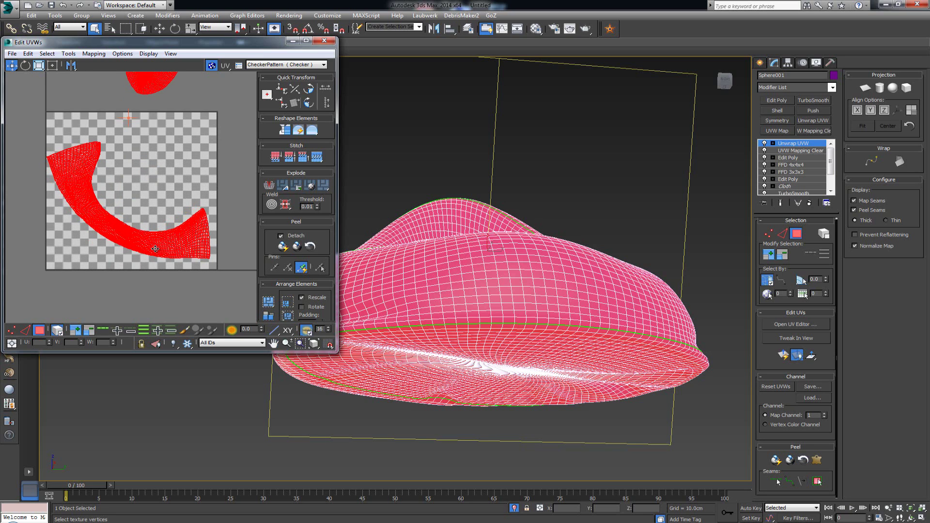
Move the two oval clusters into the tile inside the strip's curve, and close the UV editor
{"action": "middle_click_drag", "start_coordinate": [155, 249], "coordinate": [160, 282]}
{"action": "scroll", "coordinate": [175, 143], "scroll_direction": "down", "scroll_amount": 2}
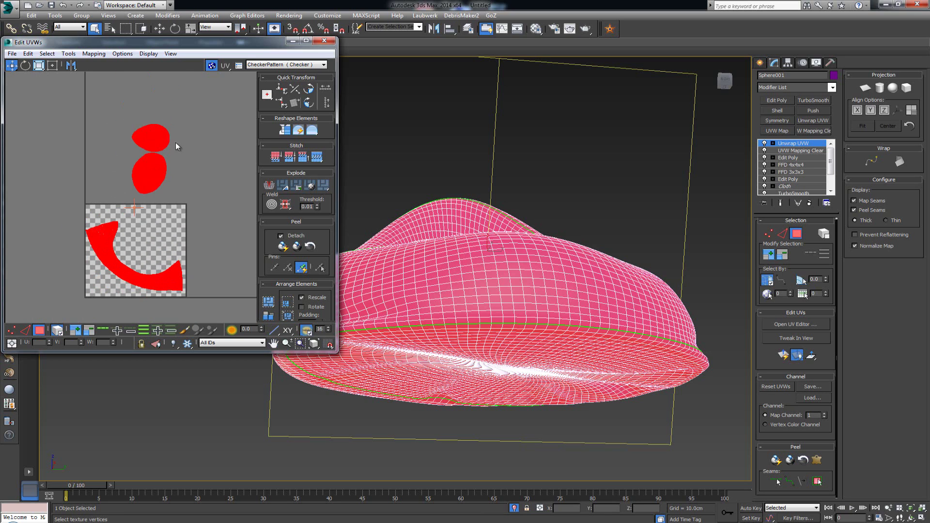
{"action": "left_click", "coordinate": [151, 136]}
{"action": "left_click_drag", "start_coordinate": [158, 137], "coordinate": [148, 219]}
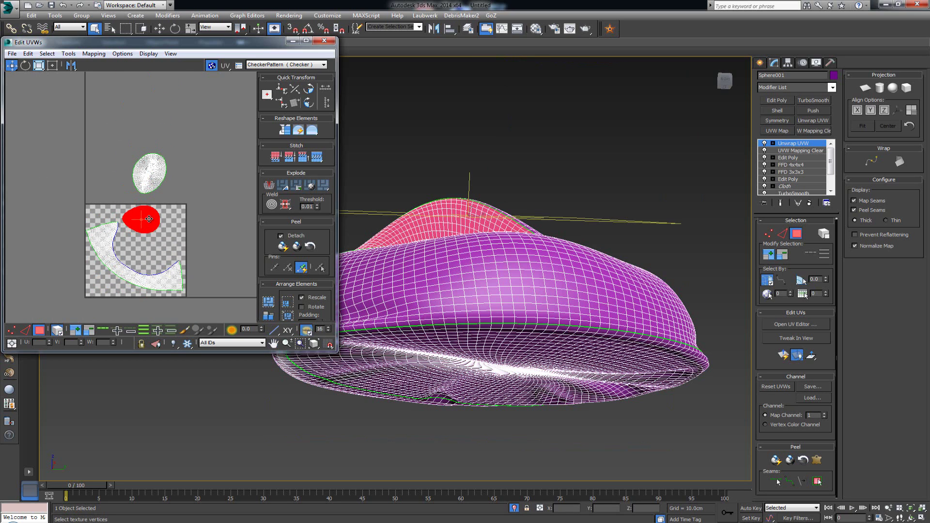
{"action": "left_click", "coordinate": [152, 177]}
{"action": "left_click_drag", "start_coordinate": [151, 176], "coordinate": [168, 250]}
{"action": "scroll", "coordinate": [168, 249], "scroll_direction": "up", "scroll_amount": 3}
{"action": "left_click", "coordinate": [203, 197]}
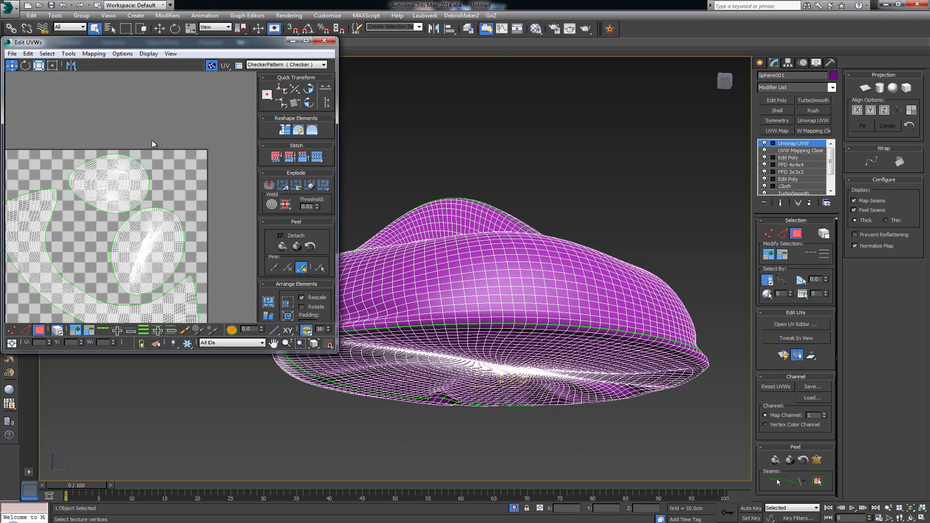
{"action": "left_click", "coordinate": [325, 41]}
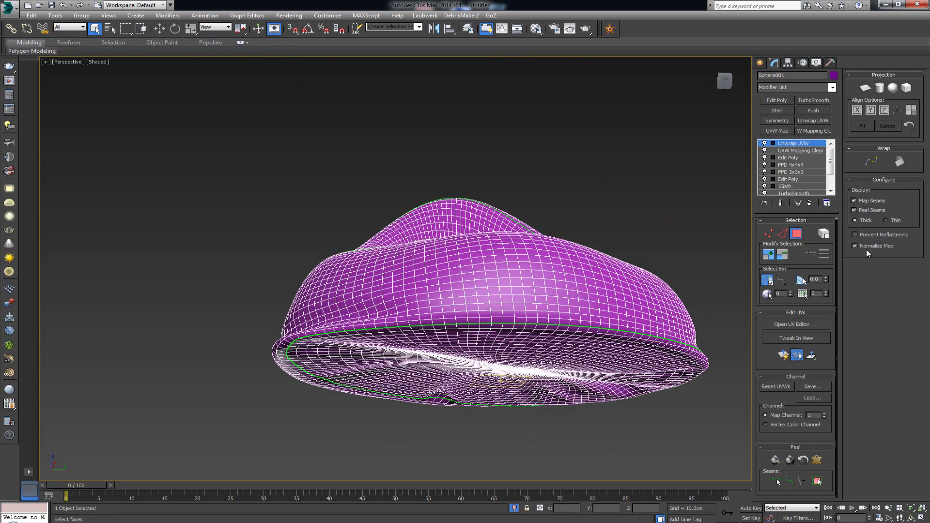
View the chair from the front and start exporting only the selected object in the gw::OBJ-Exporter (*.OBJ) format
{"action": "middle_click_drag", "start_coordinate": [537, 250], "coordinate": [497, 263], "text": "alt"}
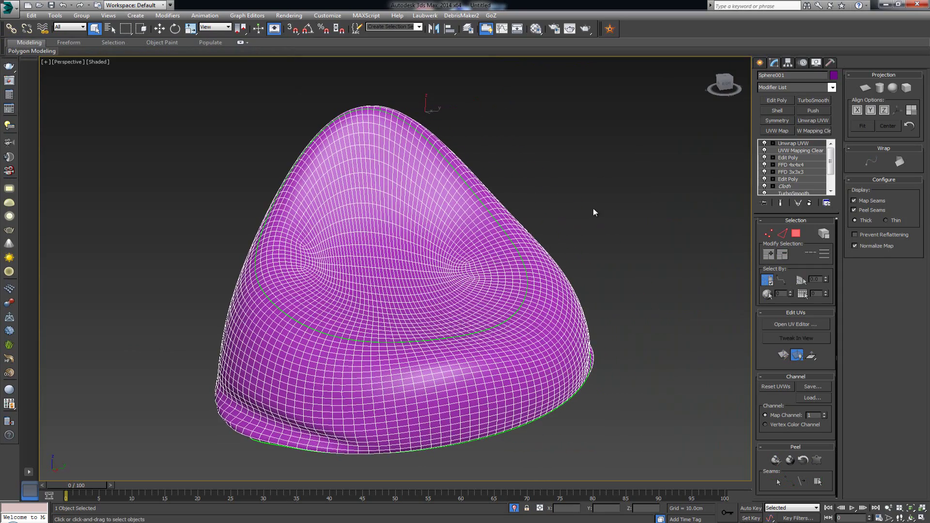
{"action": "middle_click_drag", "start_coordinate": [594, 212], "coordinate": [548, 317], "text": "alt"}
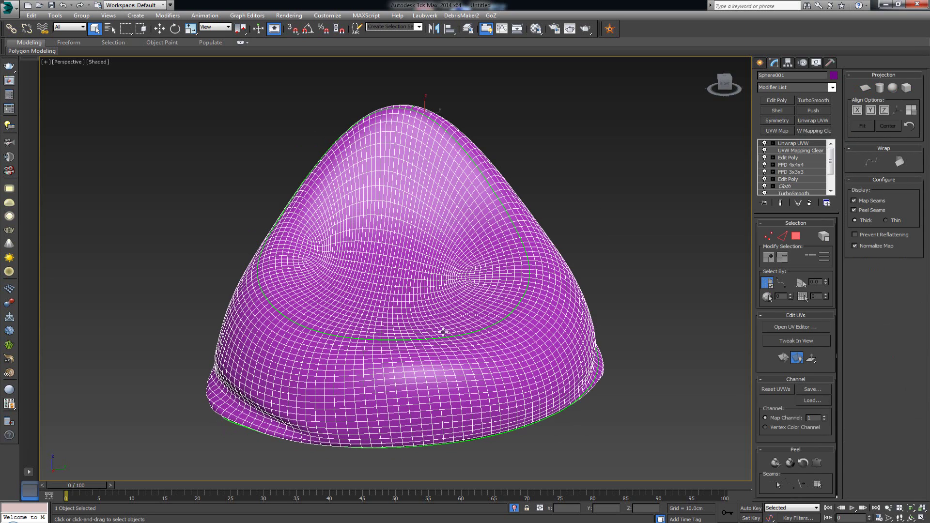
{"action": "middle_click_drag", "start_coordinate": [434, 336], "coordinate": [439, 336], "text": "alt"}
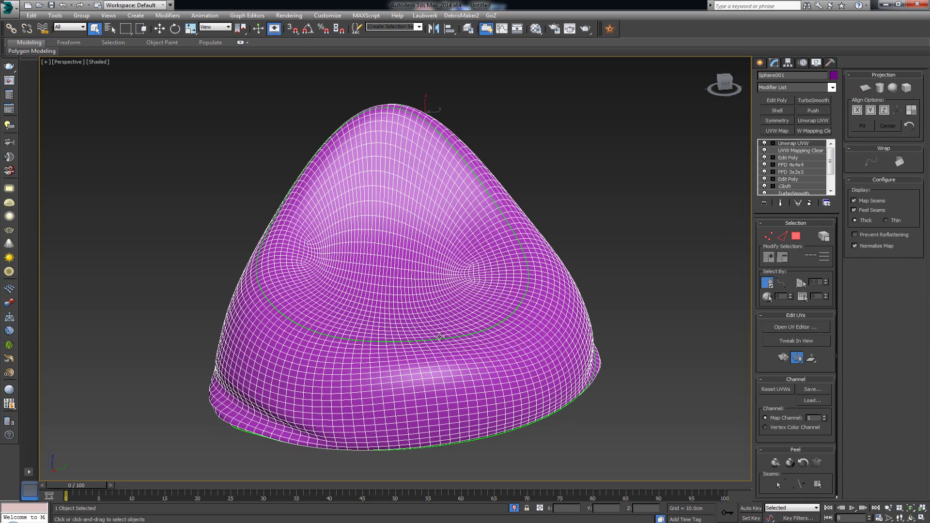
{"action": "left_click", "coordinate": [8, 8]}
{"action": "mouse_move", "coordinate": [36, 147]}
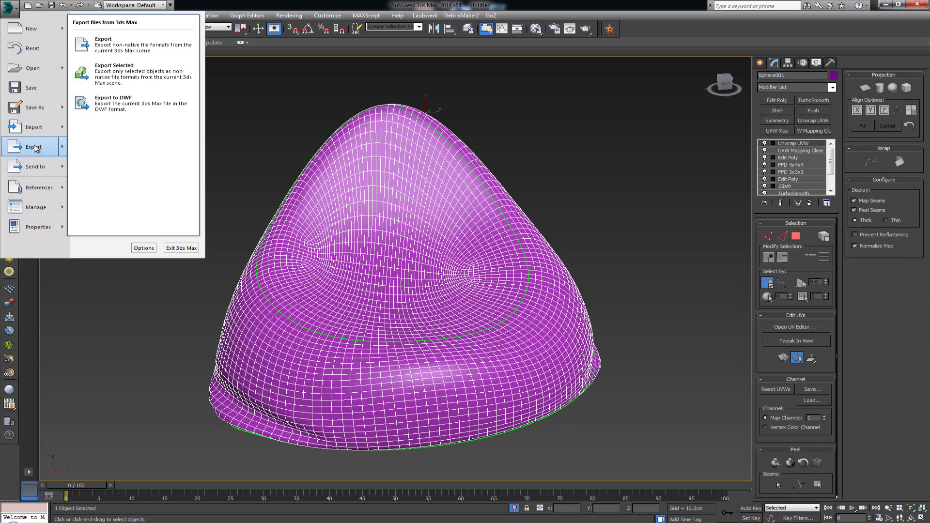
{"action": "left_click", "coordinate": [147, 82]}
{"action": "left_click", "coordinate": [165, 273]}
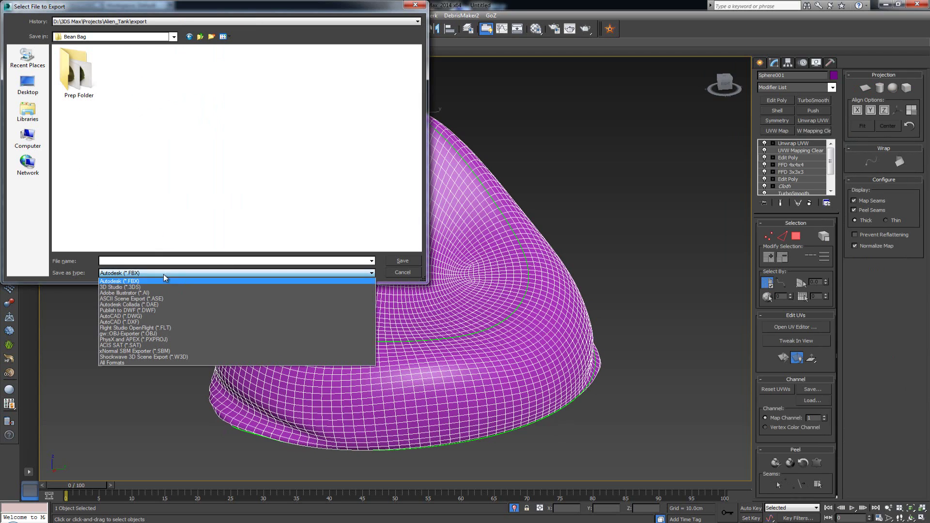
{"action": "left_click", "coordinate": [166, 334]}
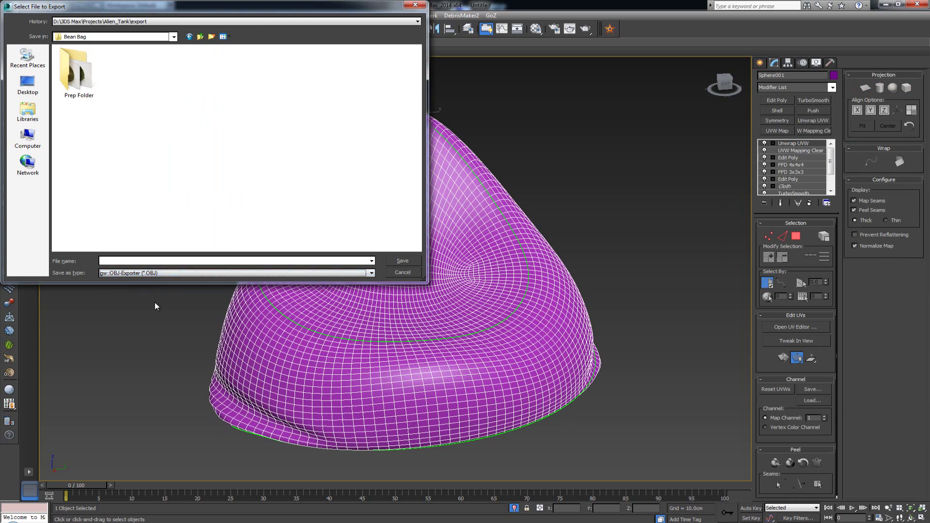
Name the export file Bean_Bag_Base and save it in the Bean Bag folder
{"action": "left_click", "coordinate": [159, 262]}
{"action": "type", "text": "Bean_Bag"}
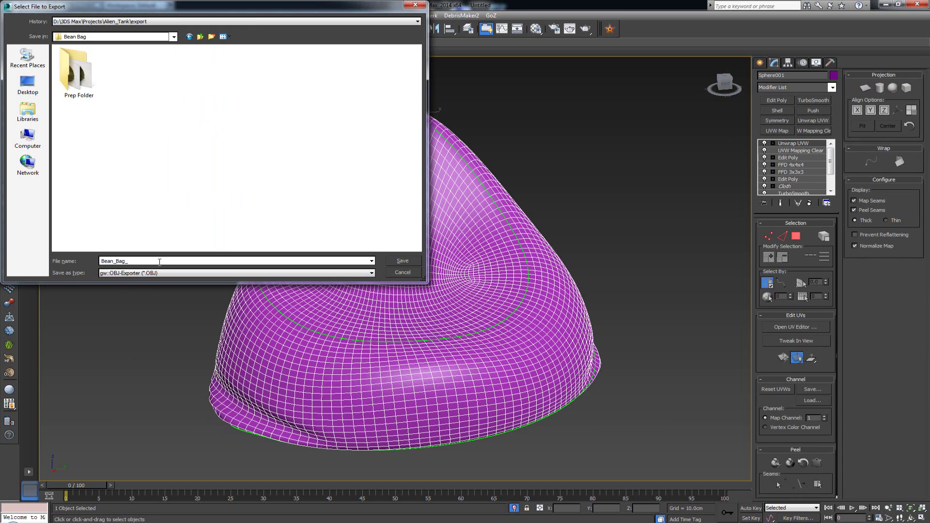
{"action": "type", "text": "_Base"}
{"action": "left_click", "coordinate": [403, 263]}
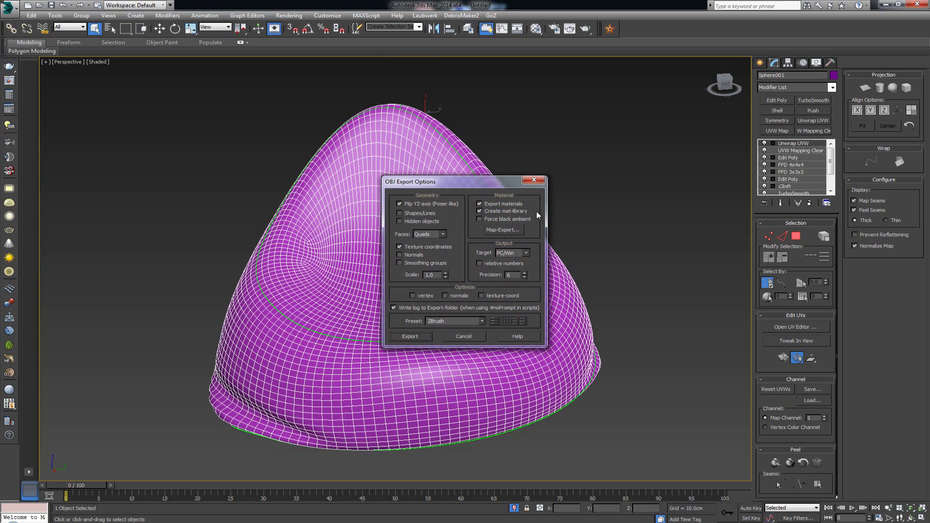
Run the OBJ export with the ZBrush preset, close the export report and deselect the chair
{"action": "left_click", "coordinate": [416, 338]}
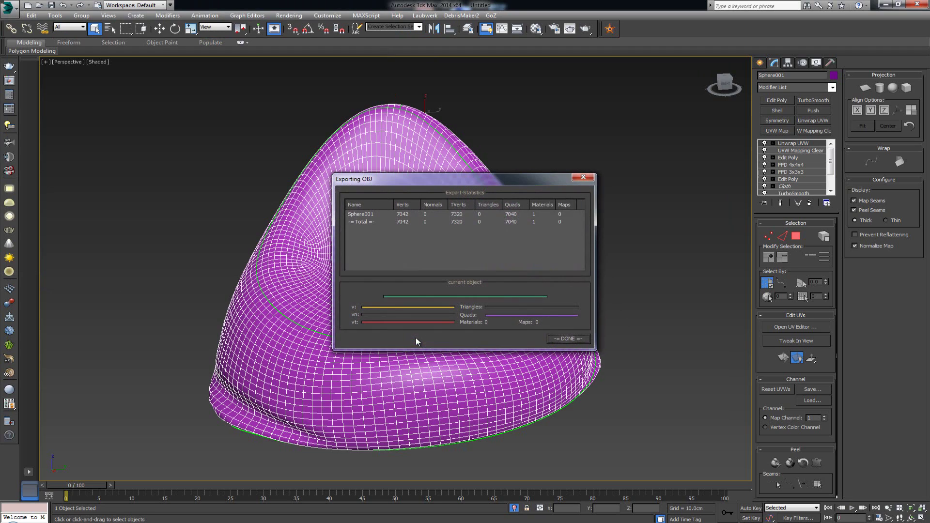
{"action": "left_click", "coordinate": [570, 338]}
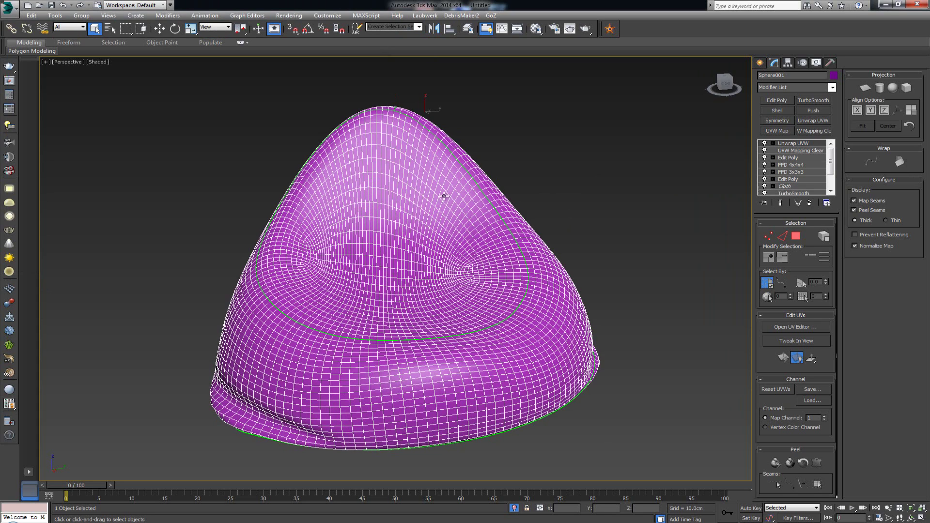
{"action": "left_click", "coordinate": [564, 197]}
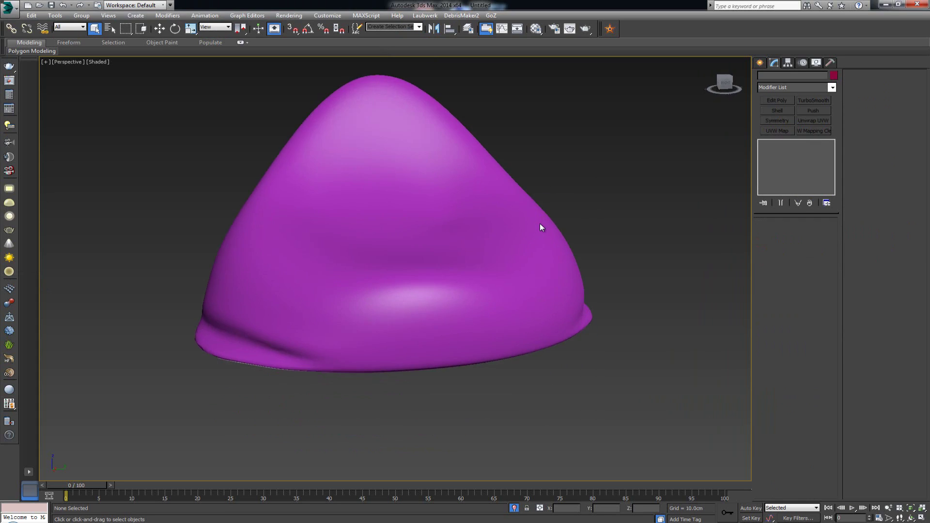